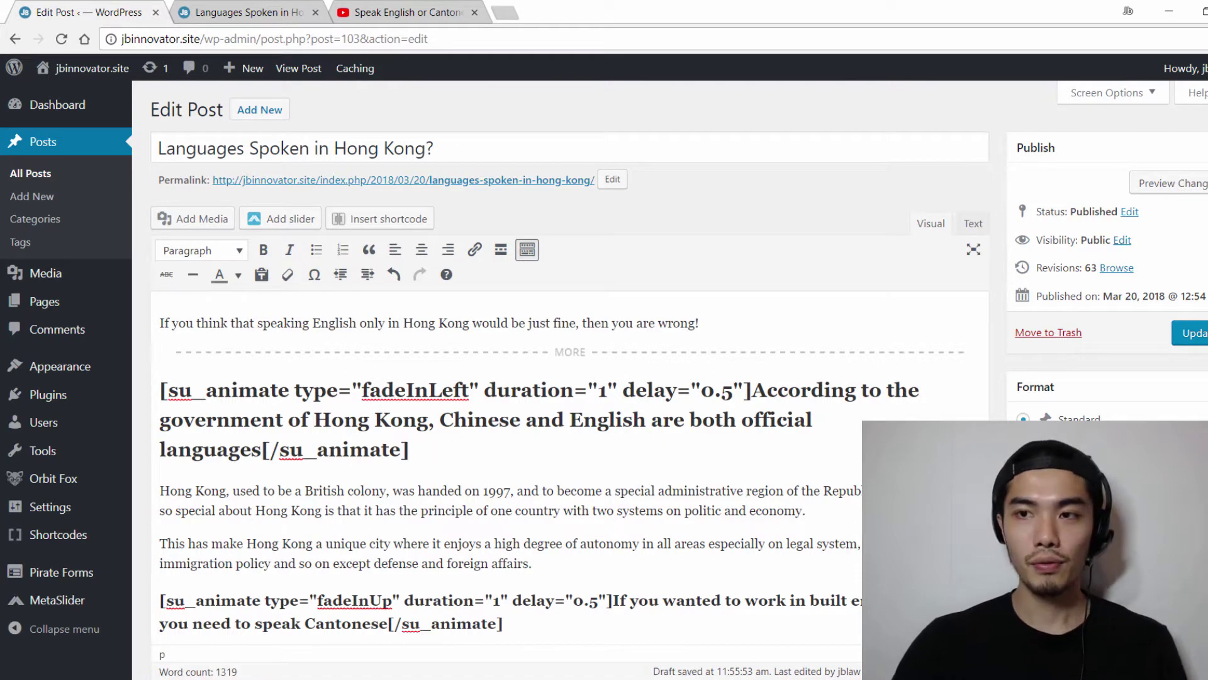
Remove the [image] placeholder above the "Malaysia's working culture" heading and choose the Frame shortcode for that spot.
scroll(570, 409, "down", 20)
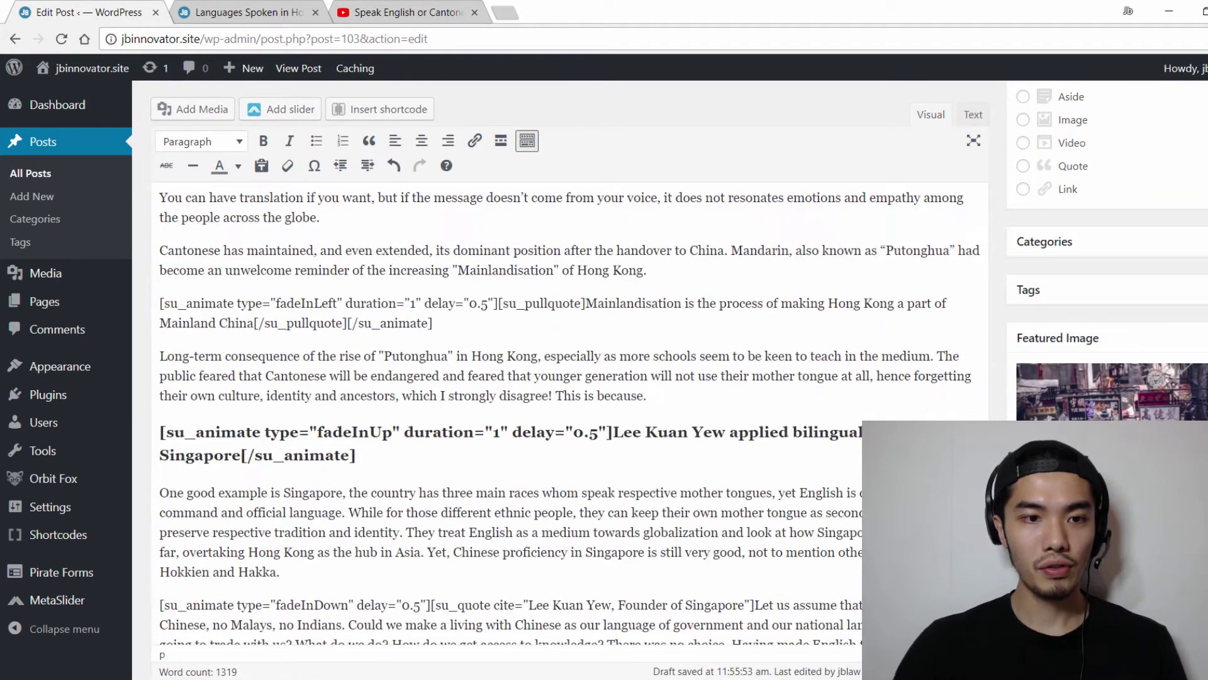
scroll(750, 351, "down", 6)
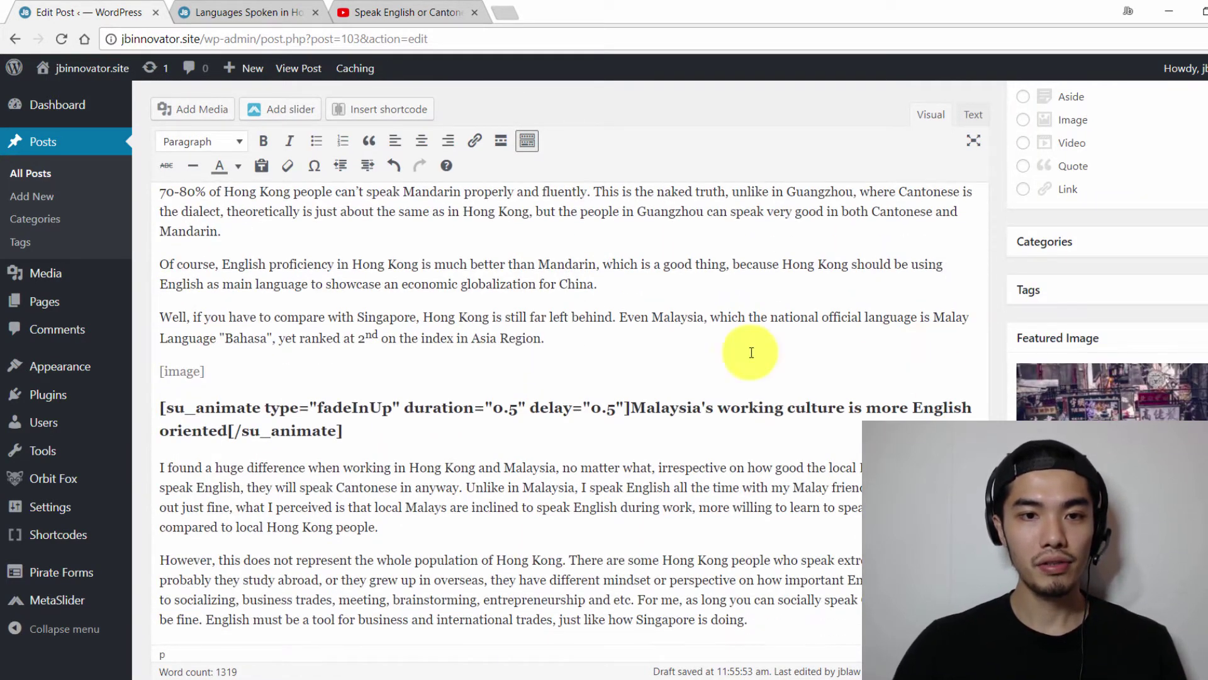
left_click_drag(206, 372, 160, 372)
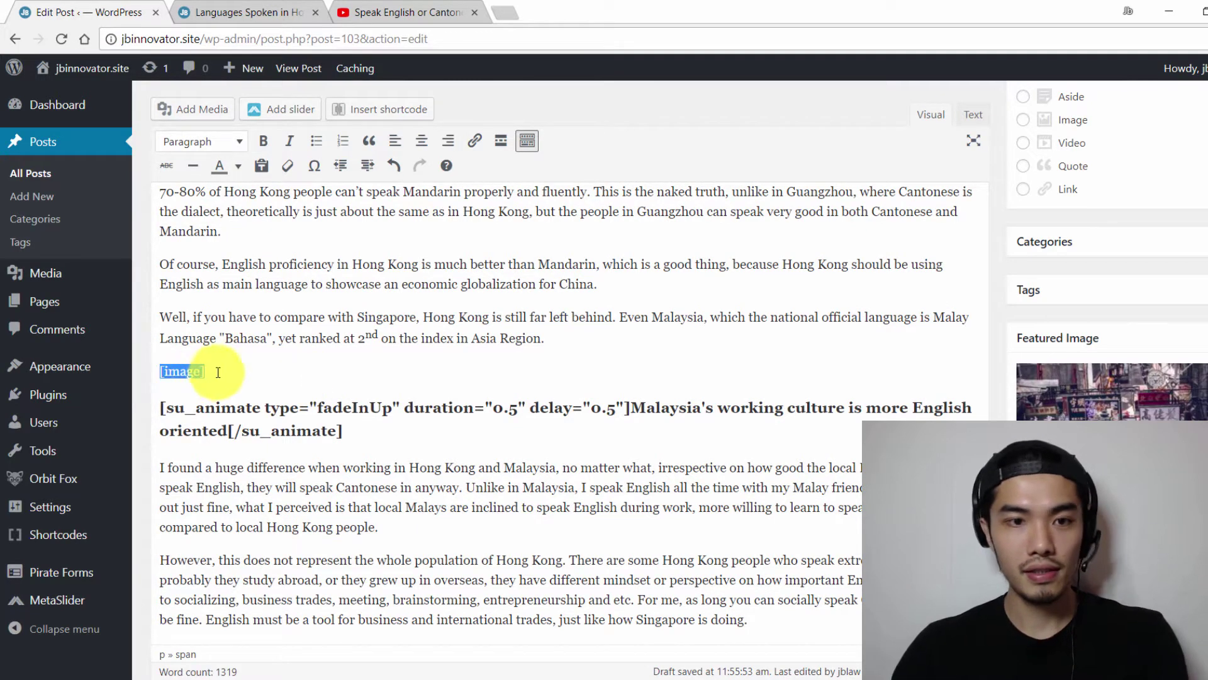
left_click(356, 112)
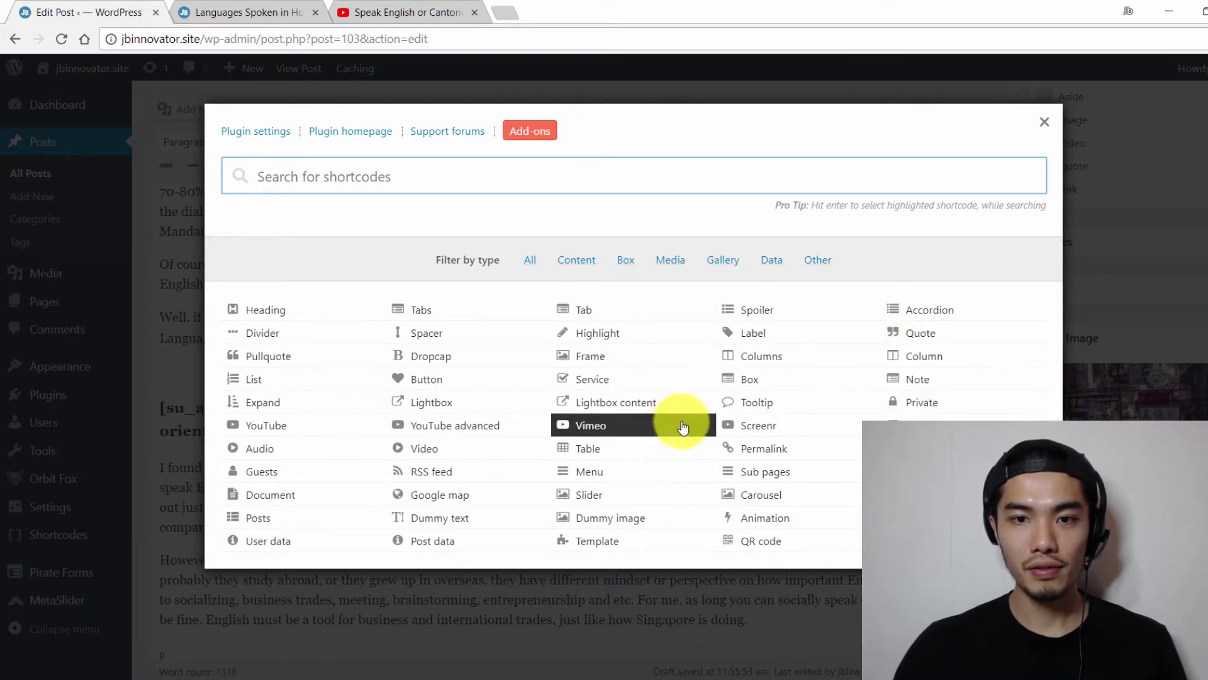
left_click(626, 356)
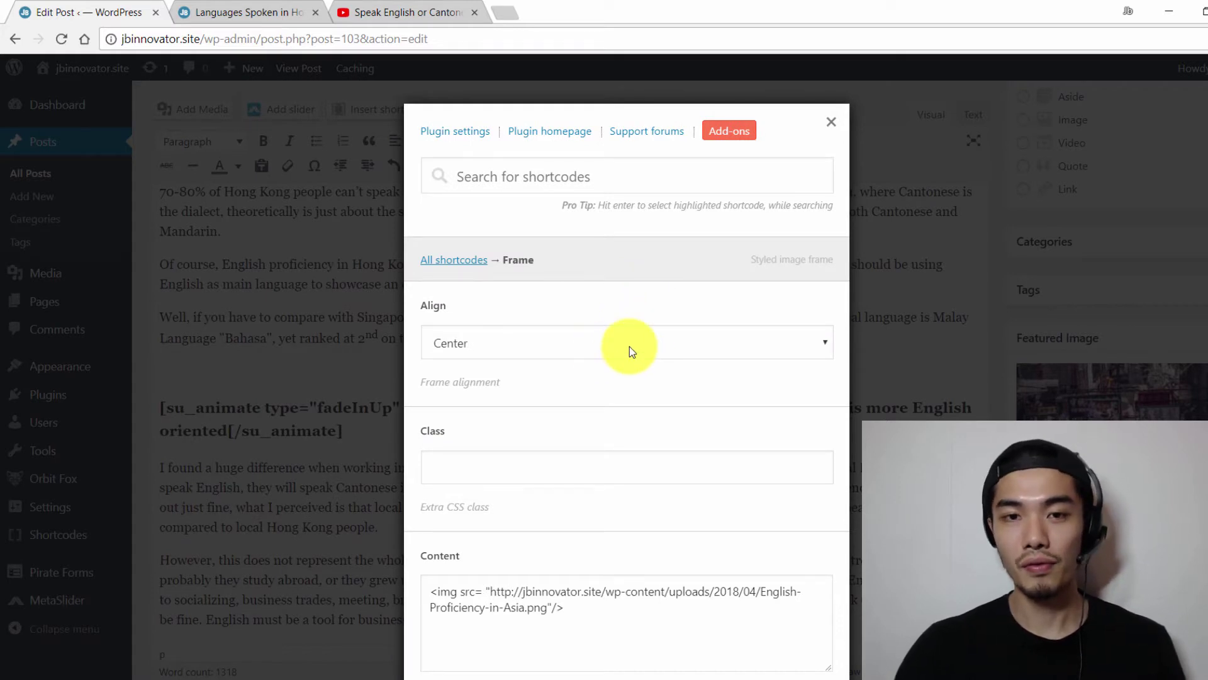
Set the frame's alignment to Left.
scroll(630, 347, "down", 1)
left_click(477, 307)
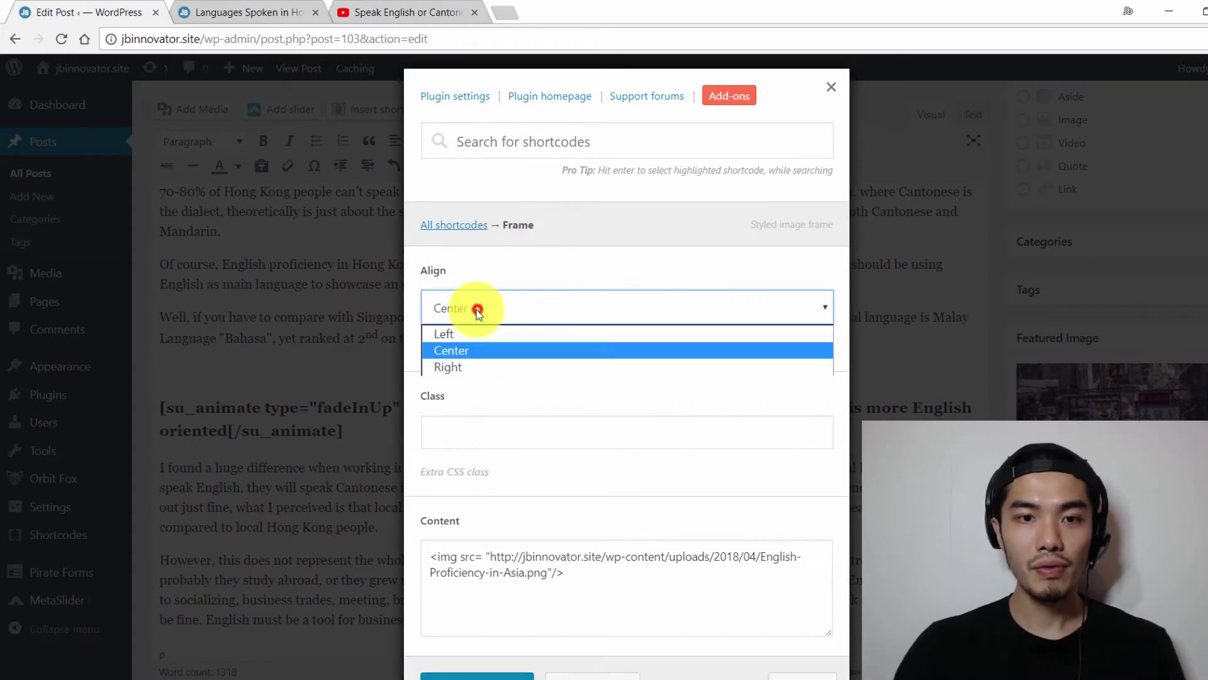
left_click(470, 334)
left_click(473, 315)
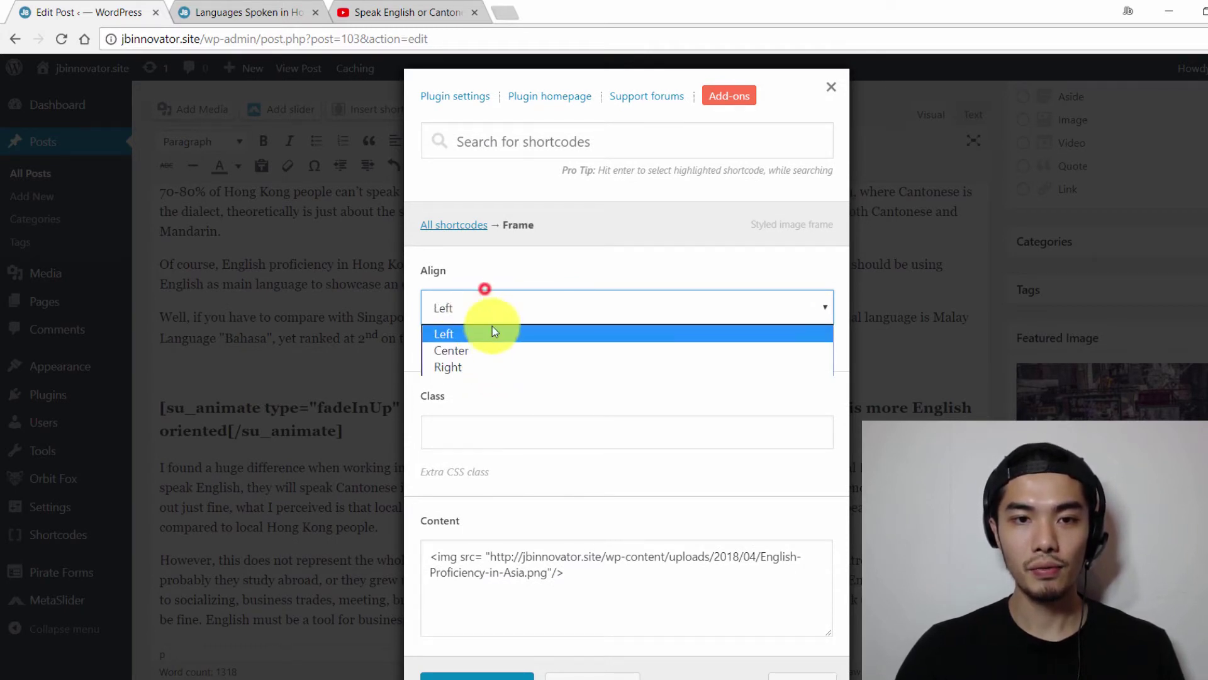
left_click(494, 332)
scroll(522, 331, "down", 2)
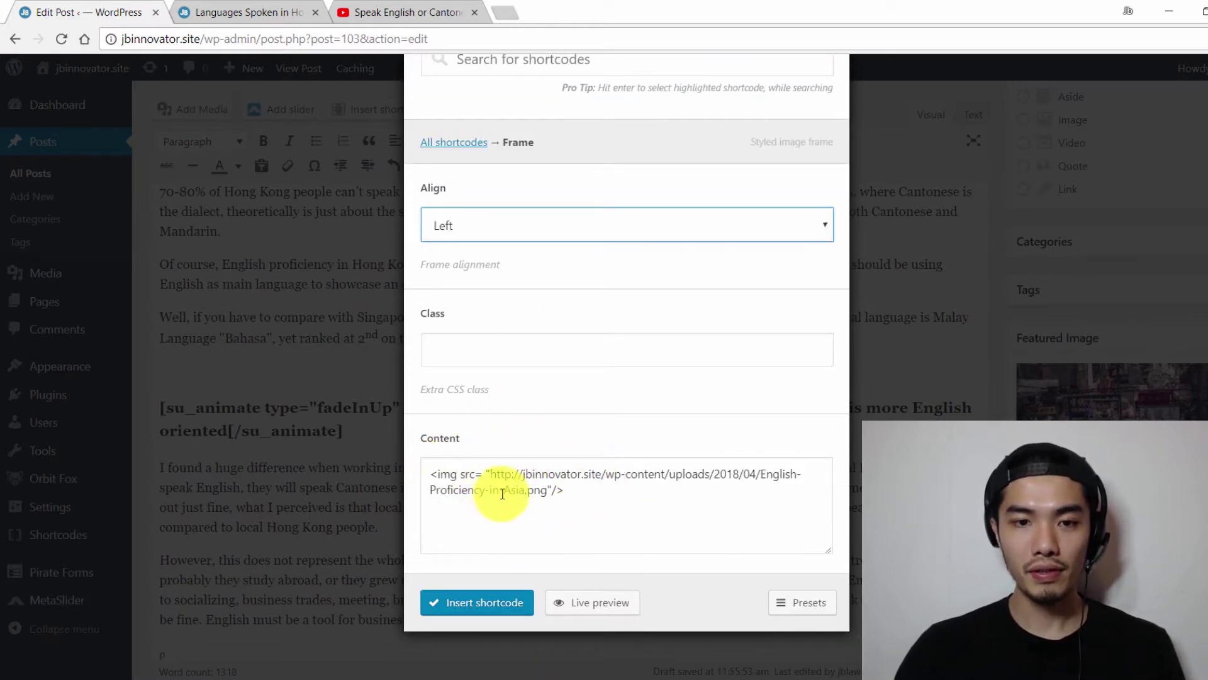
left_click_drag(493, 474, 541, 499)
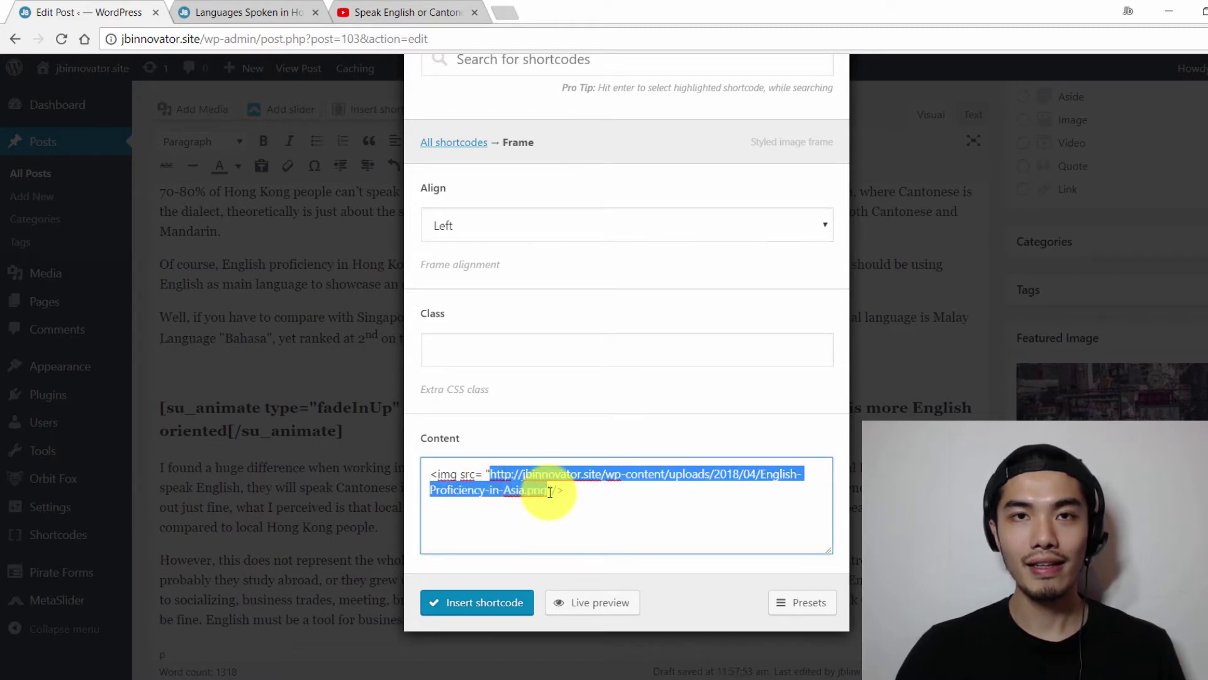
left_click(613, 501)
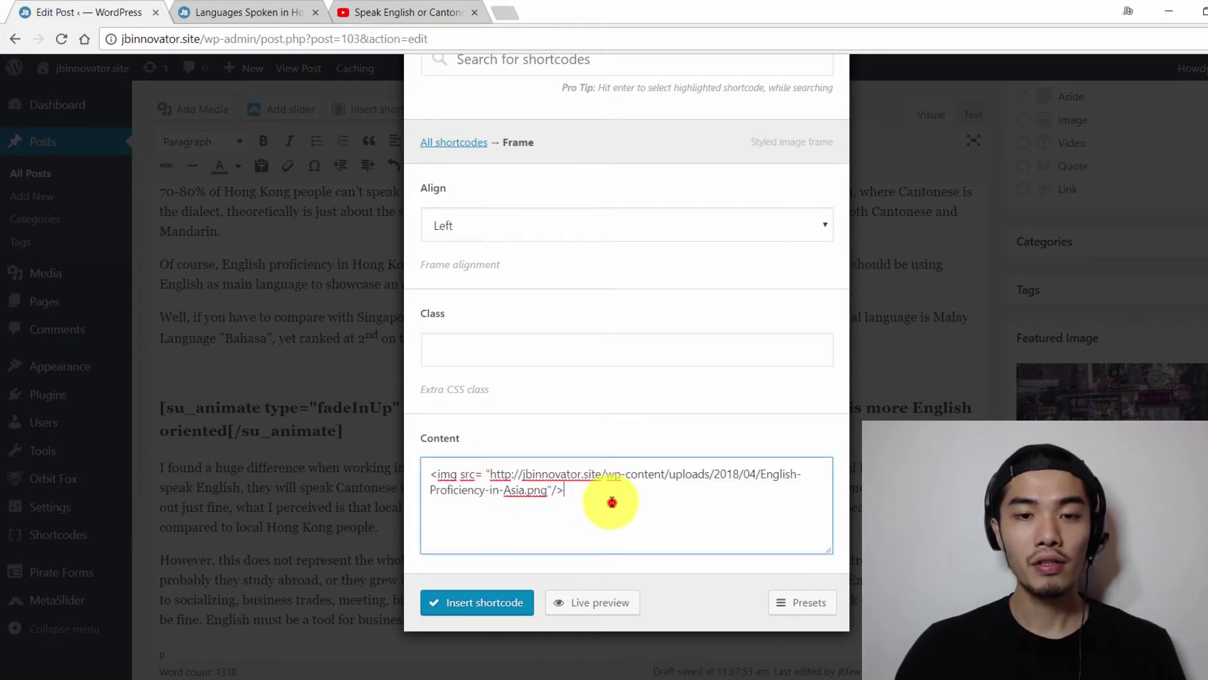
left_click_drag(494, 472, 580, 496)
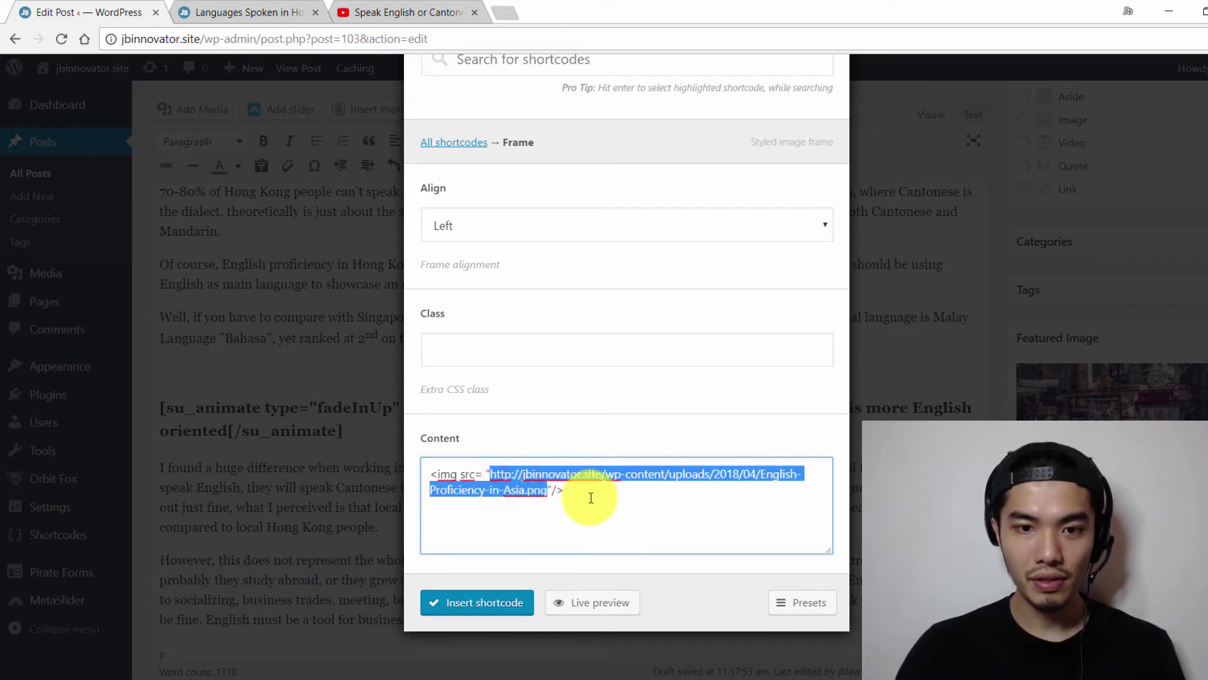
left_click(588, 494)
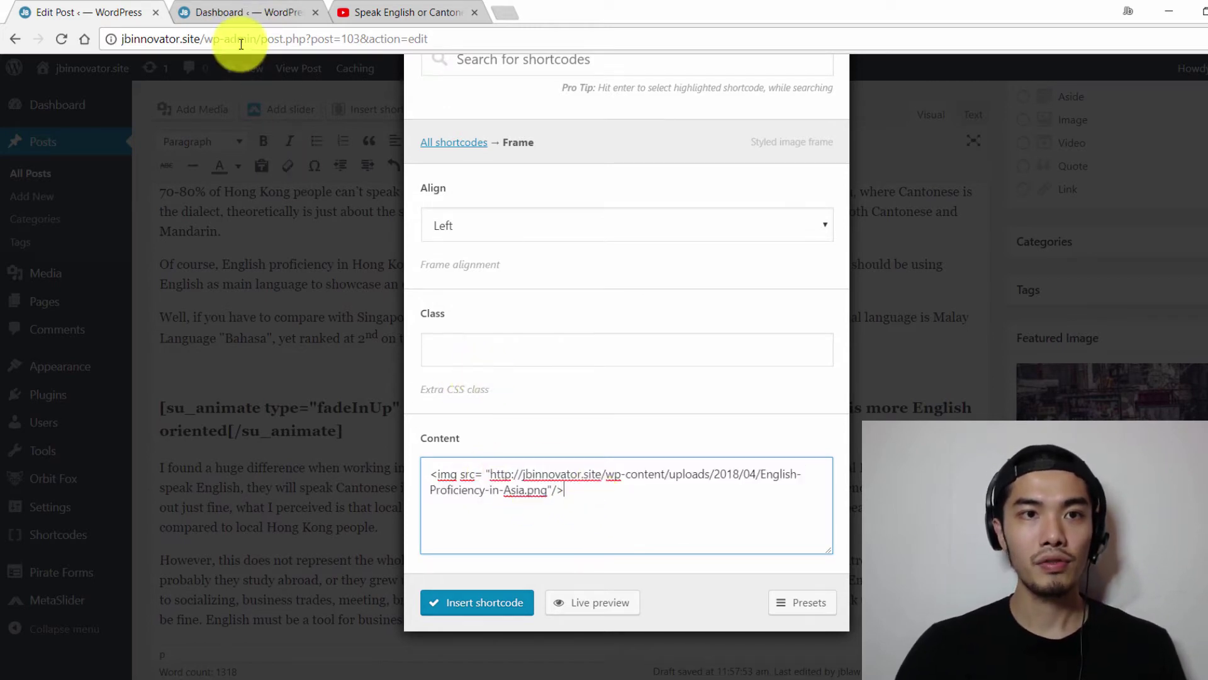
Copy the file URL of the English-Proficiency-in-Asia.png image from the Media Library in the other WordPress tab.
left_click(230, 11)
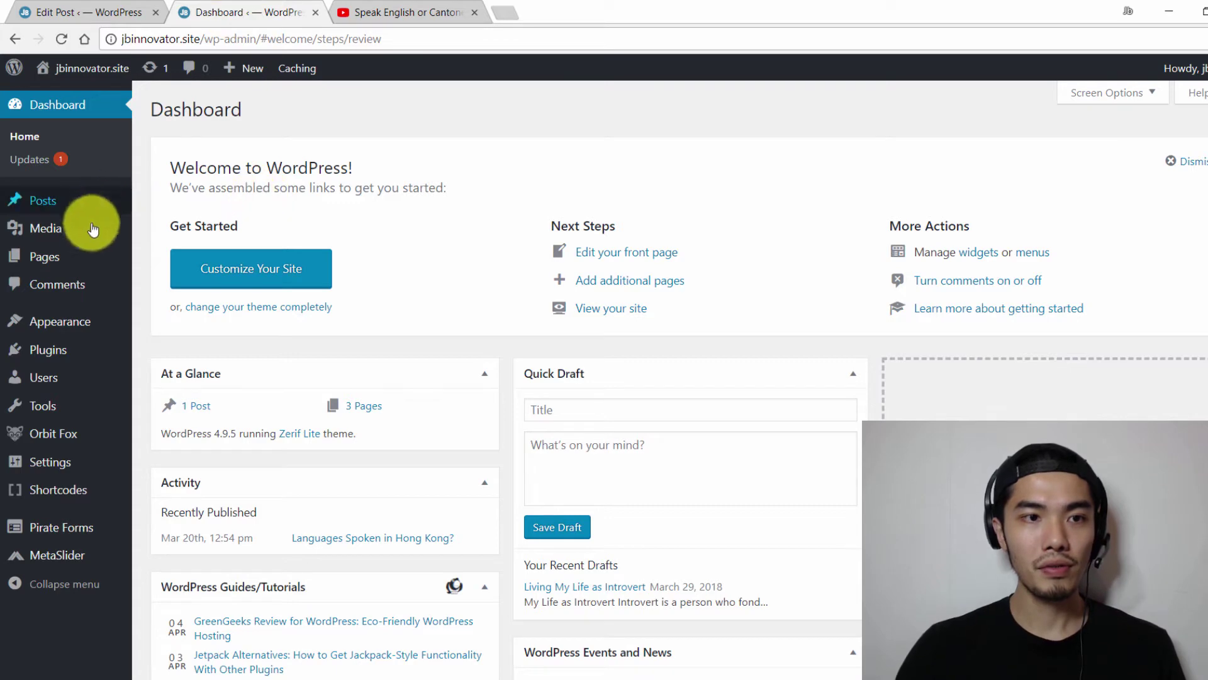
mouse_move(86, 229)
left_click(178, 232)
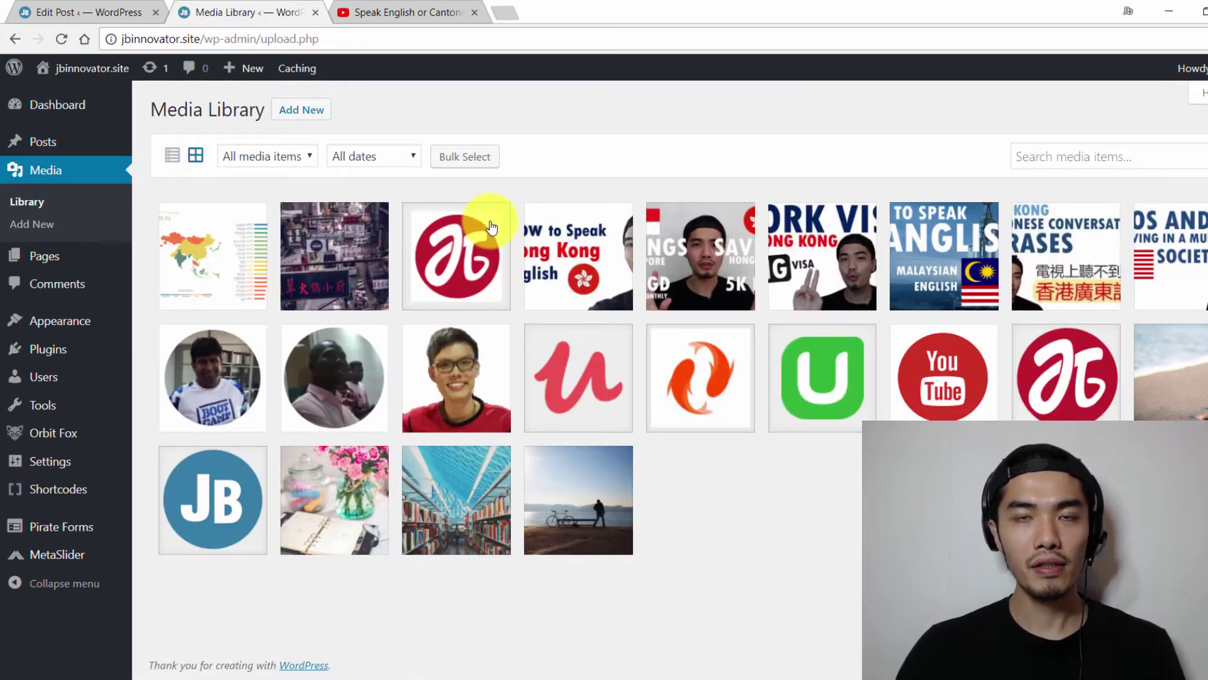
left_click(219, 279)
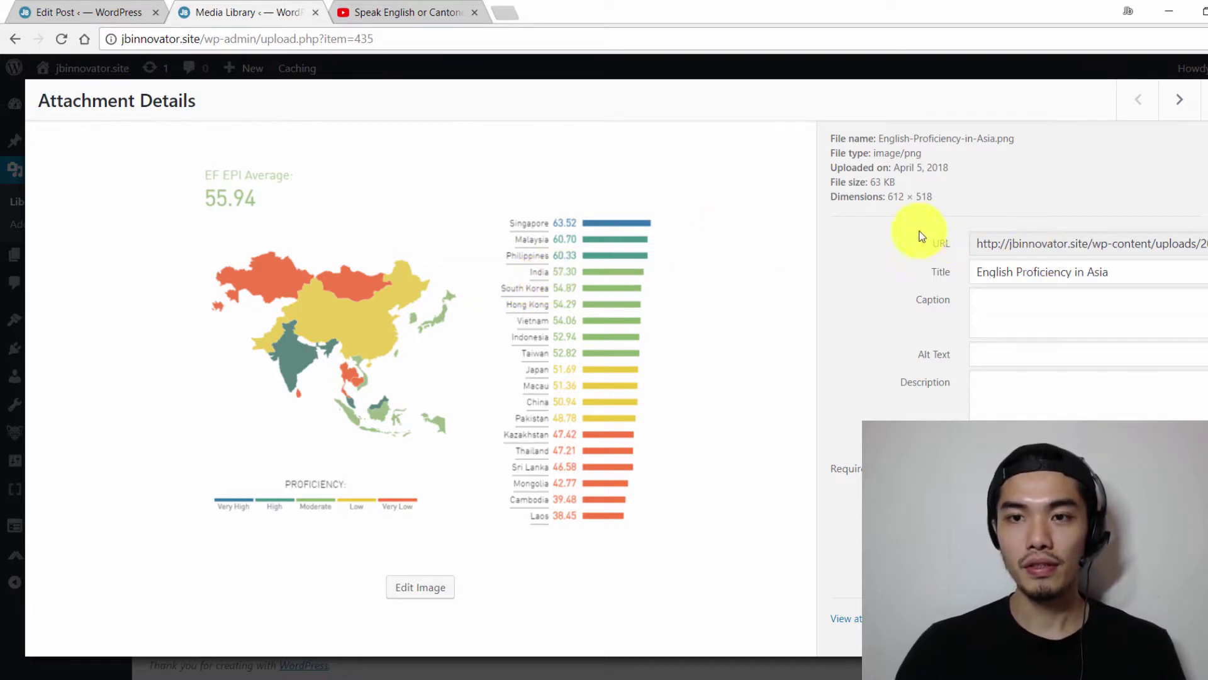
left_click_drag(979, 245, 1066, 241)
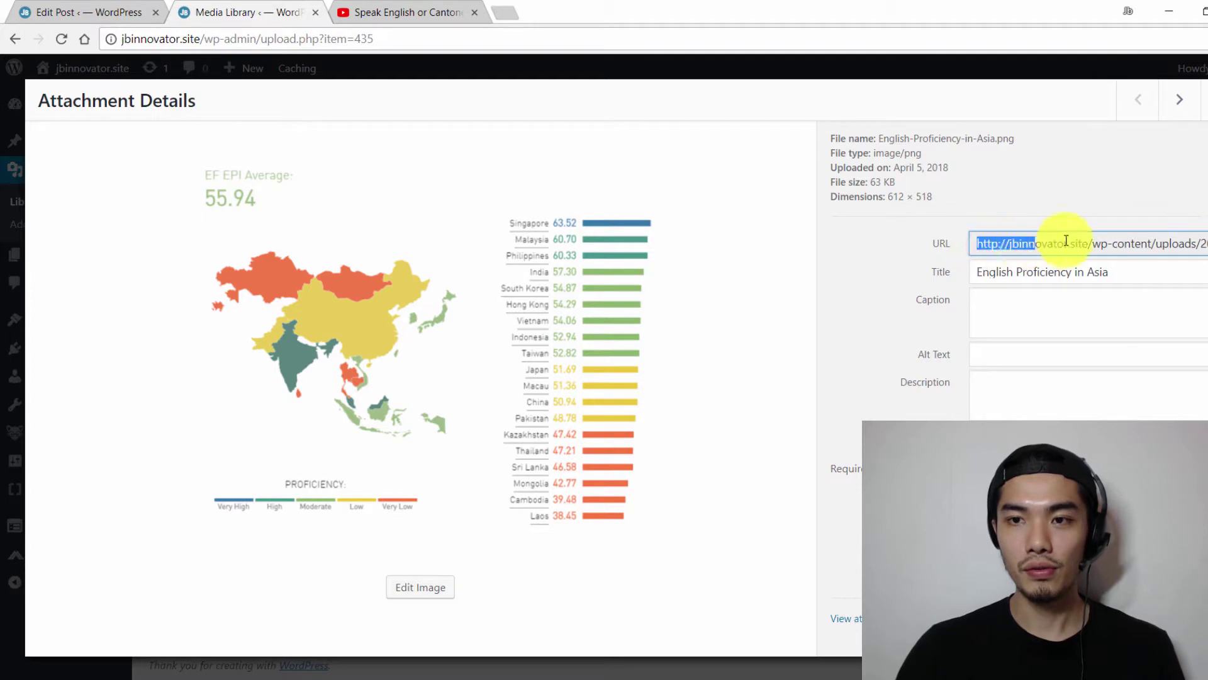
triple_click(1194, 241)
right_click(1154, 252)
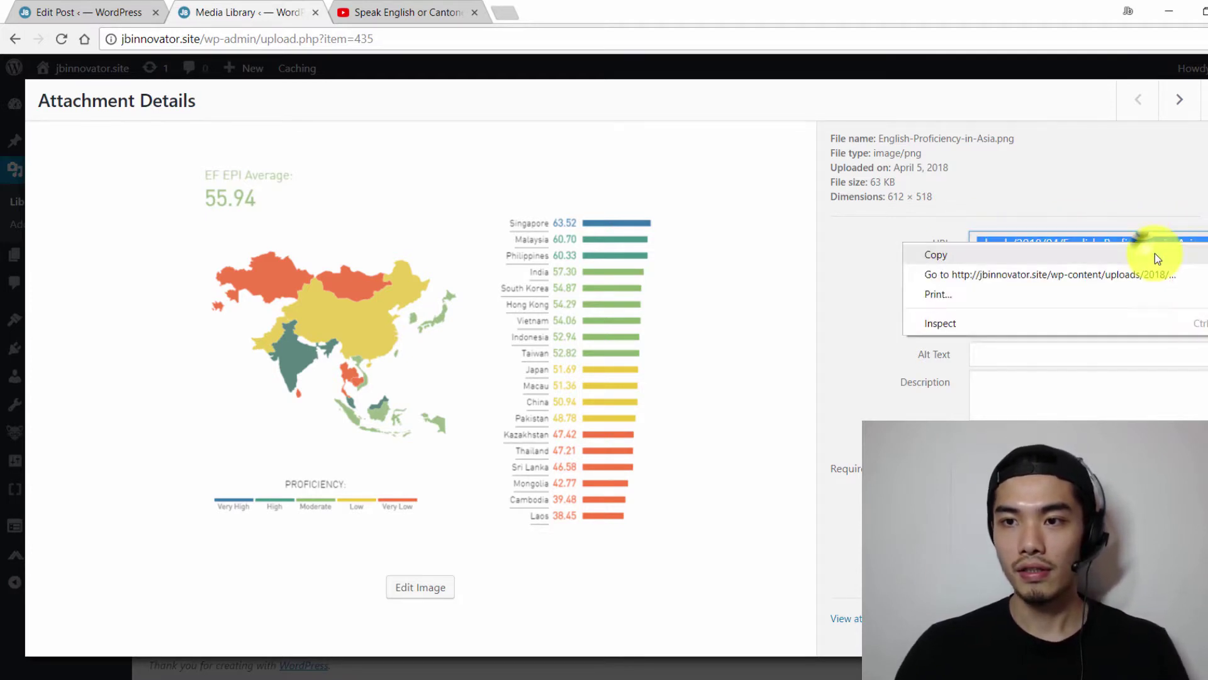
left_click(1101, 256)
Back in the post's frame settings, replace the image source URL in the content code with the copied one.
left_click(57, 13)
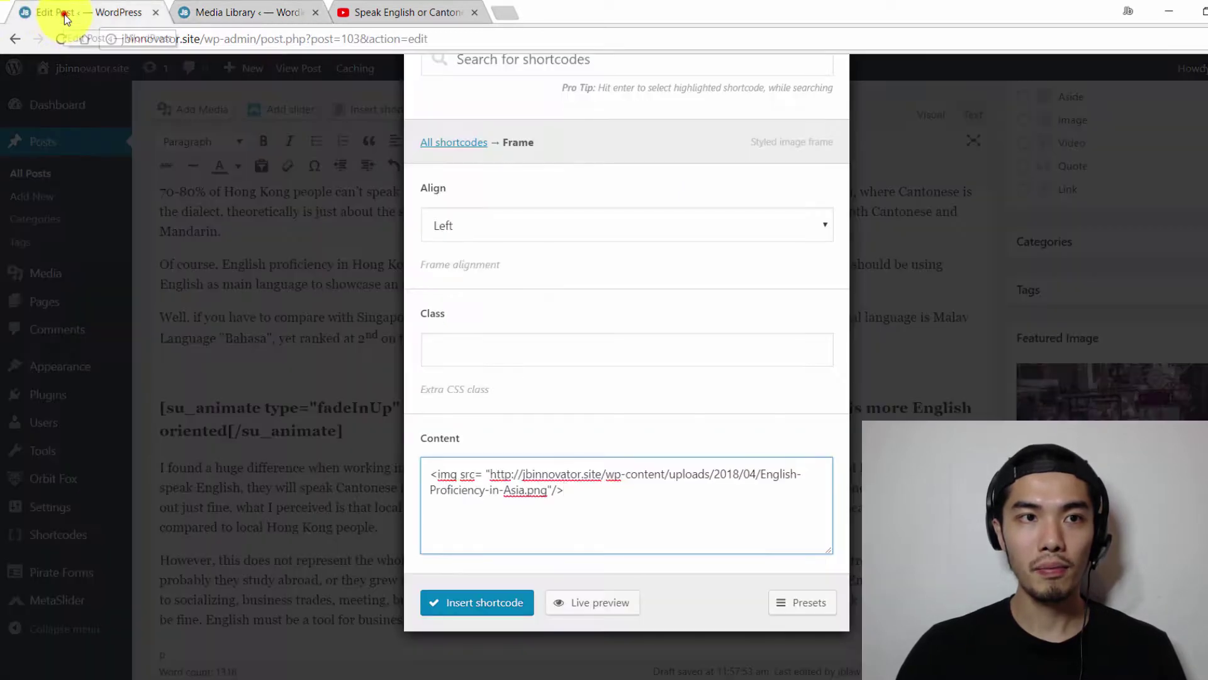
type(">")
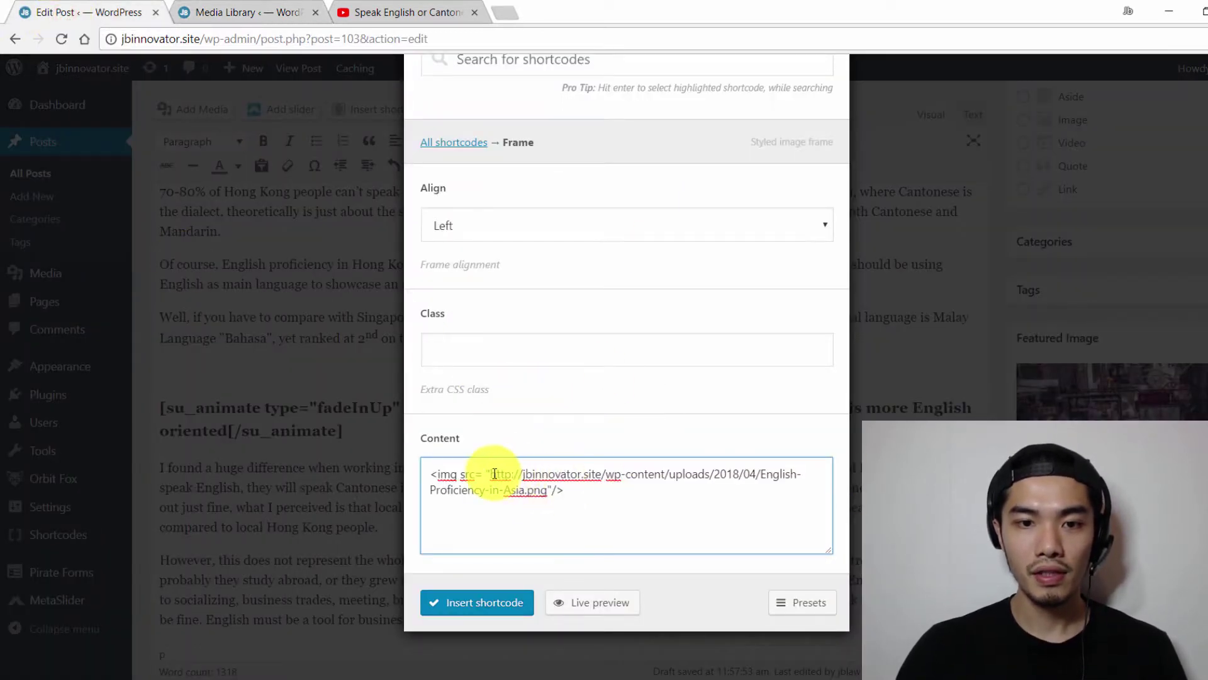
left_click_drag(494, 473, 545, 491)
right_click(536, 489)
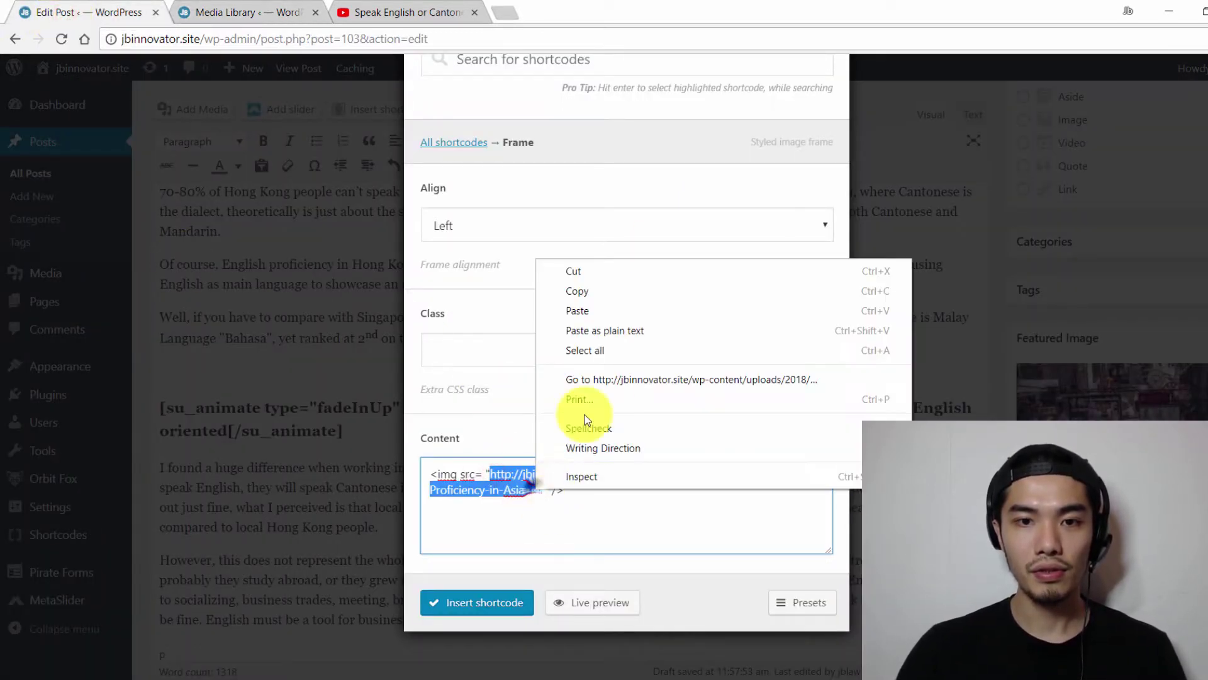
left_click(577, 311)
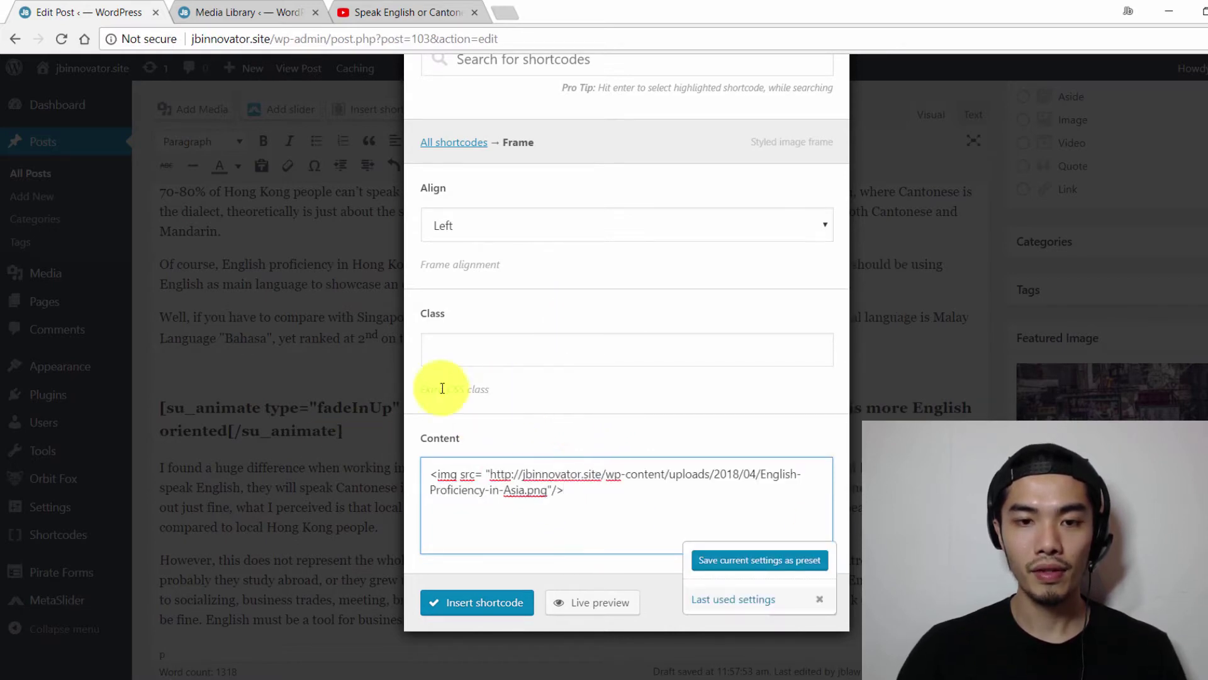
Generate a live preview of the framed image and insert the frame shortcode into the post.
left_click(605, 601)
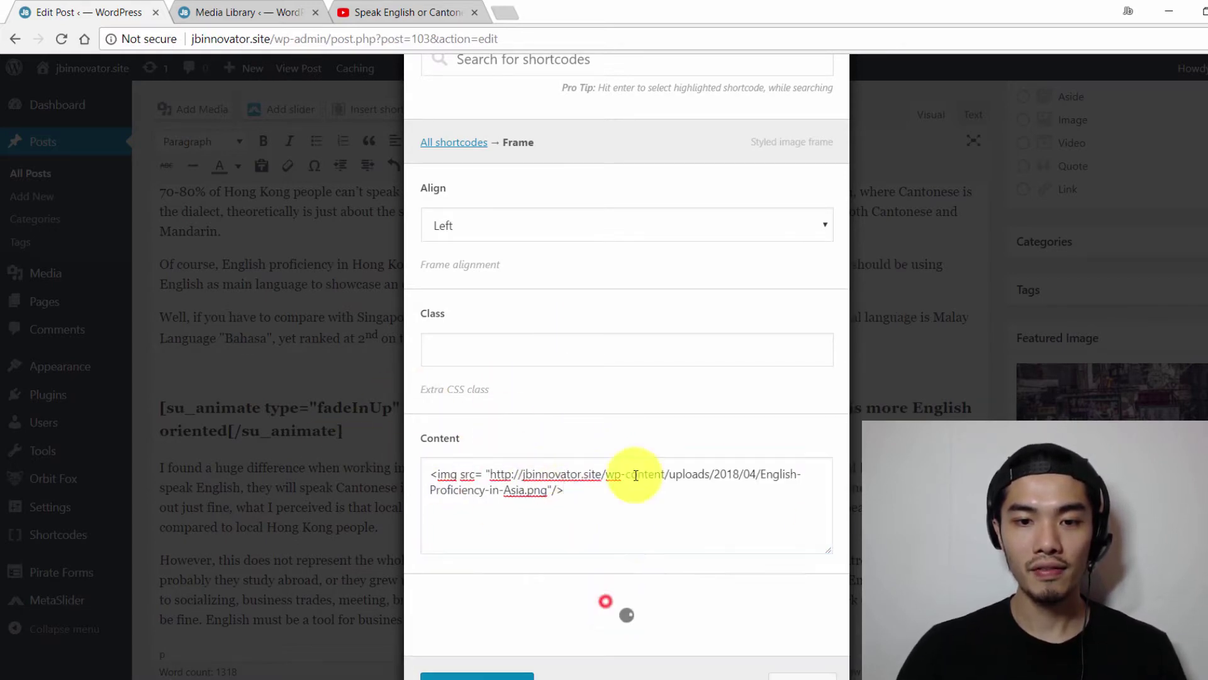
scroll(628, 437, "down", 6)
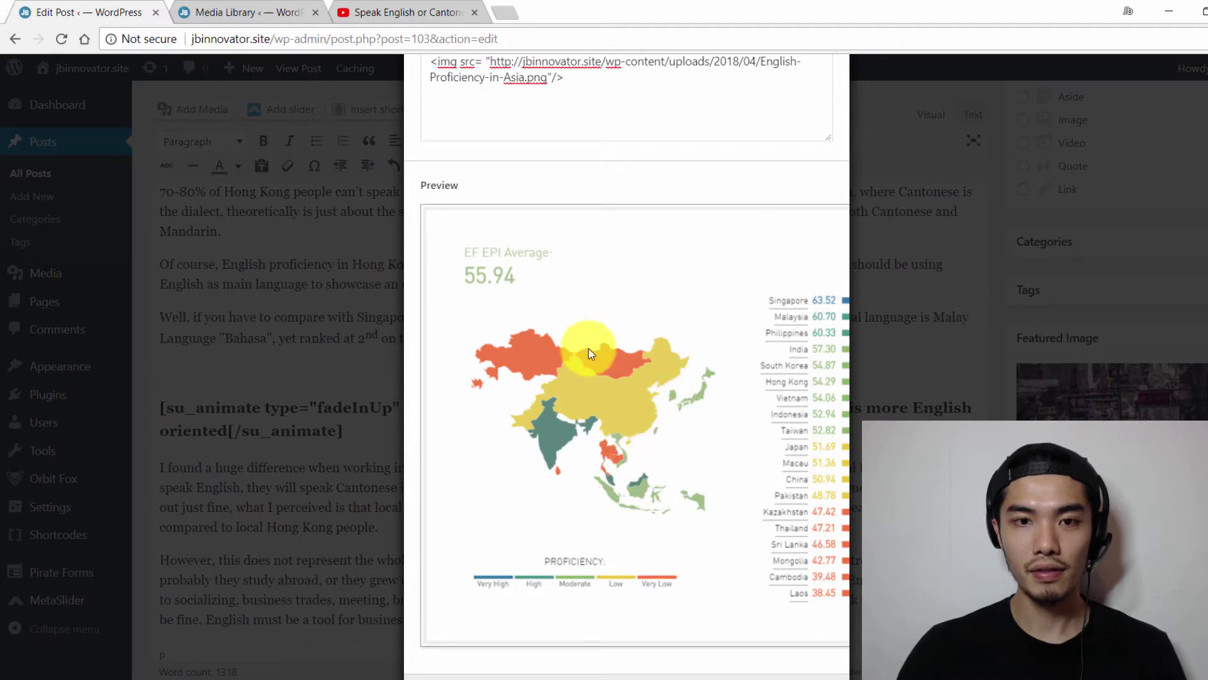
scroll(588, 349, "down", 2)
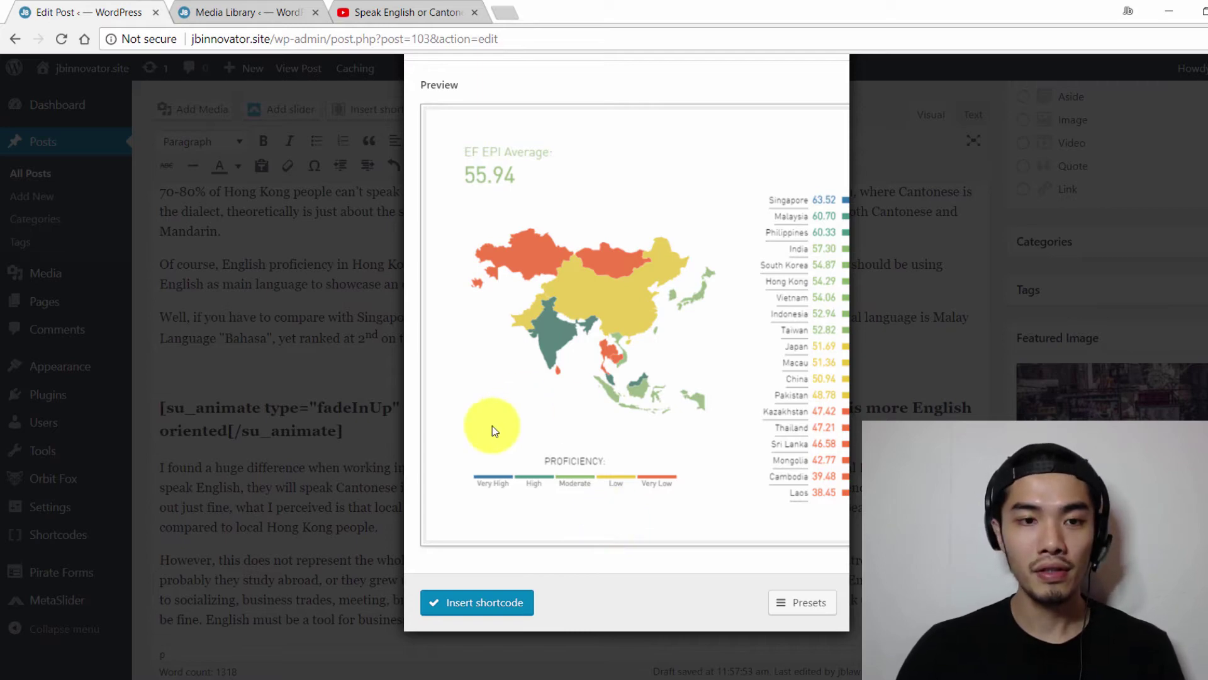
left_click(484, 609)
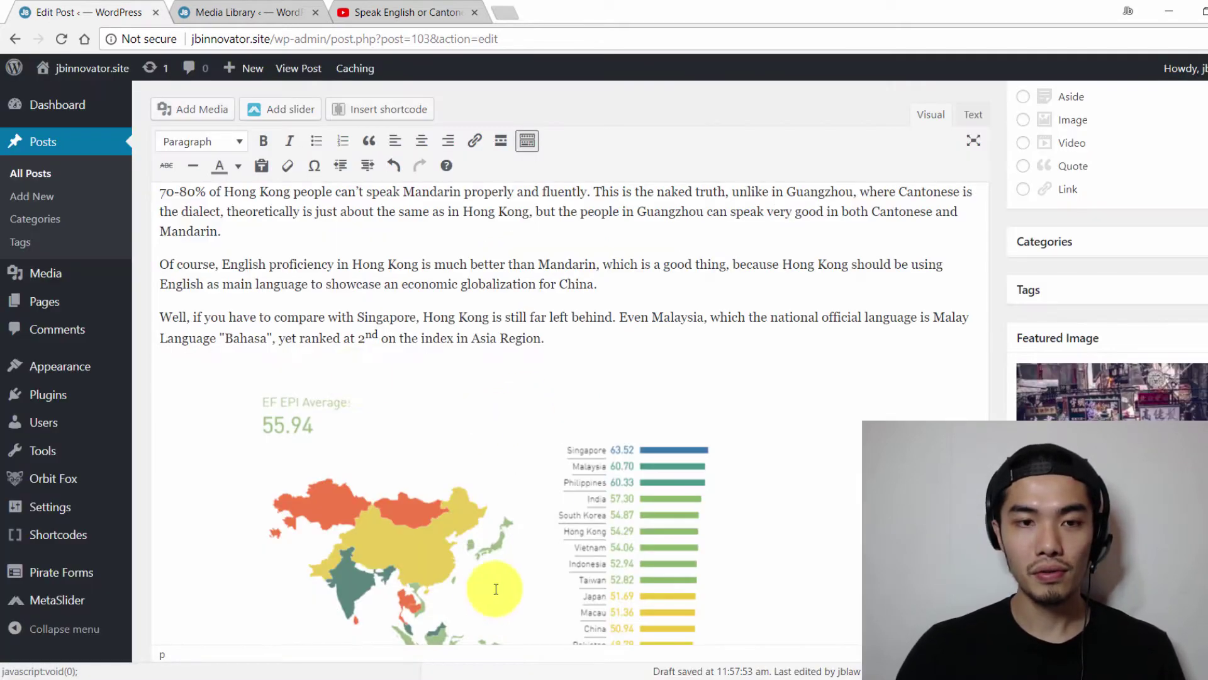
Shrink the inserted English proficiency chart proportionally to about 70% of its size in the editor.
scroll(557, 398, "down", 2)
scroll(556, 398, "down", 4)
scroll(556, 404, "up", 5)
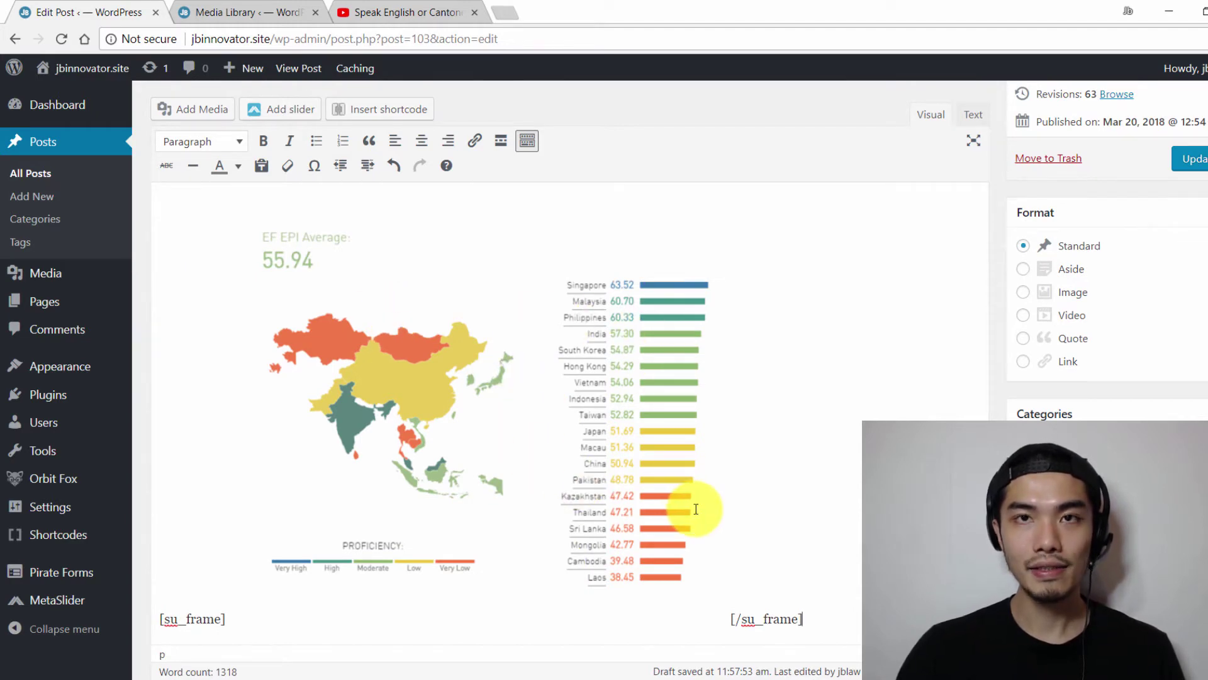
left_click(636, 467)
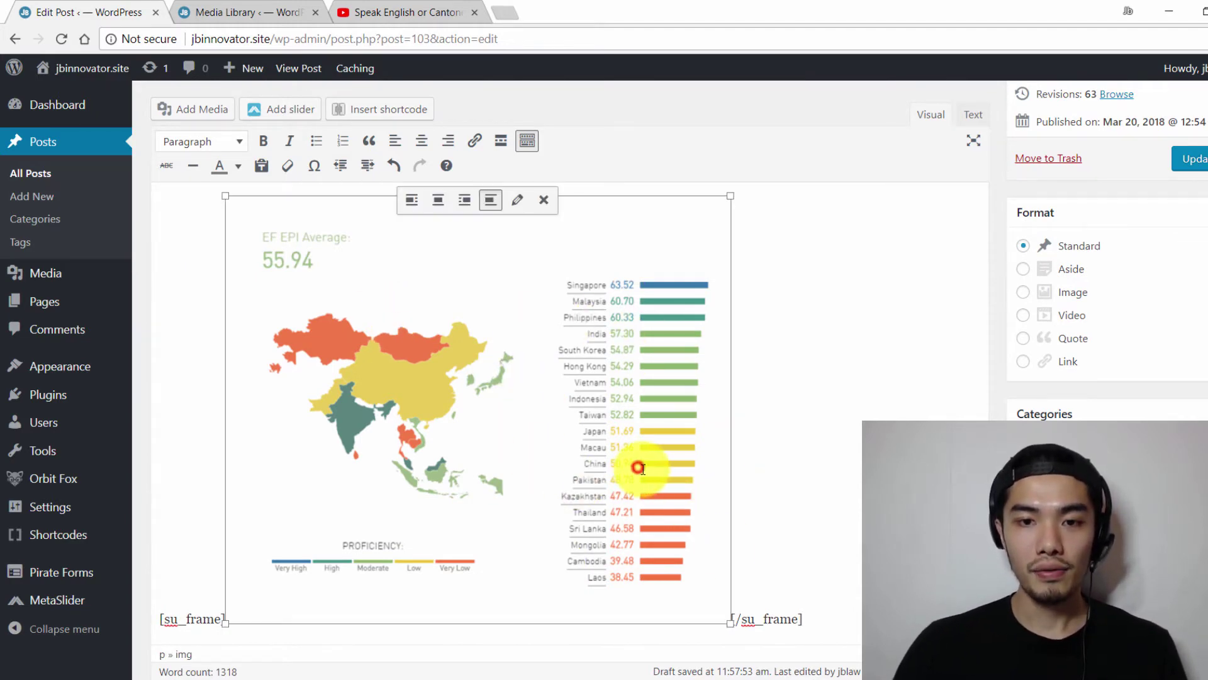
left_click_drag(730, 626, 589, 485)
left_click(765, 444)
Preview the post's changes and check the framed chart above the "Malaysia's working culture" heading.
scroll(763, 441, "up", 2)
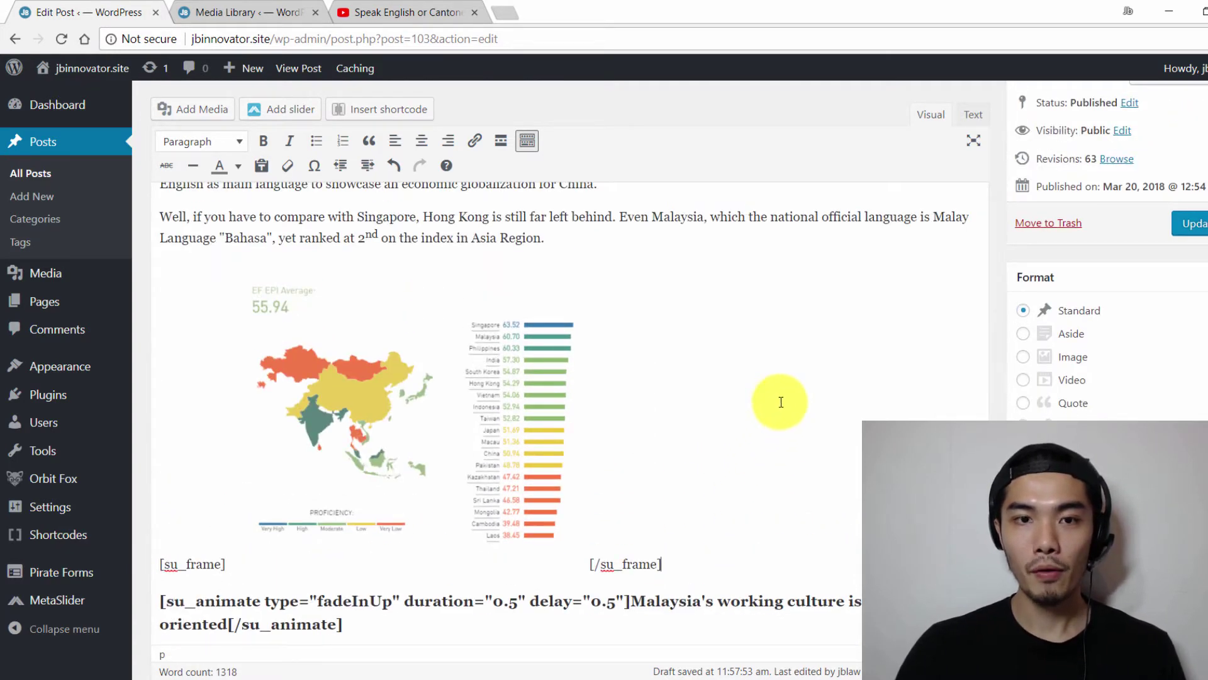
scroll(1022, 254, "up", 4)
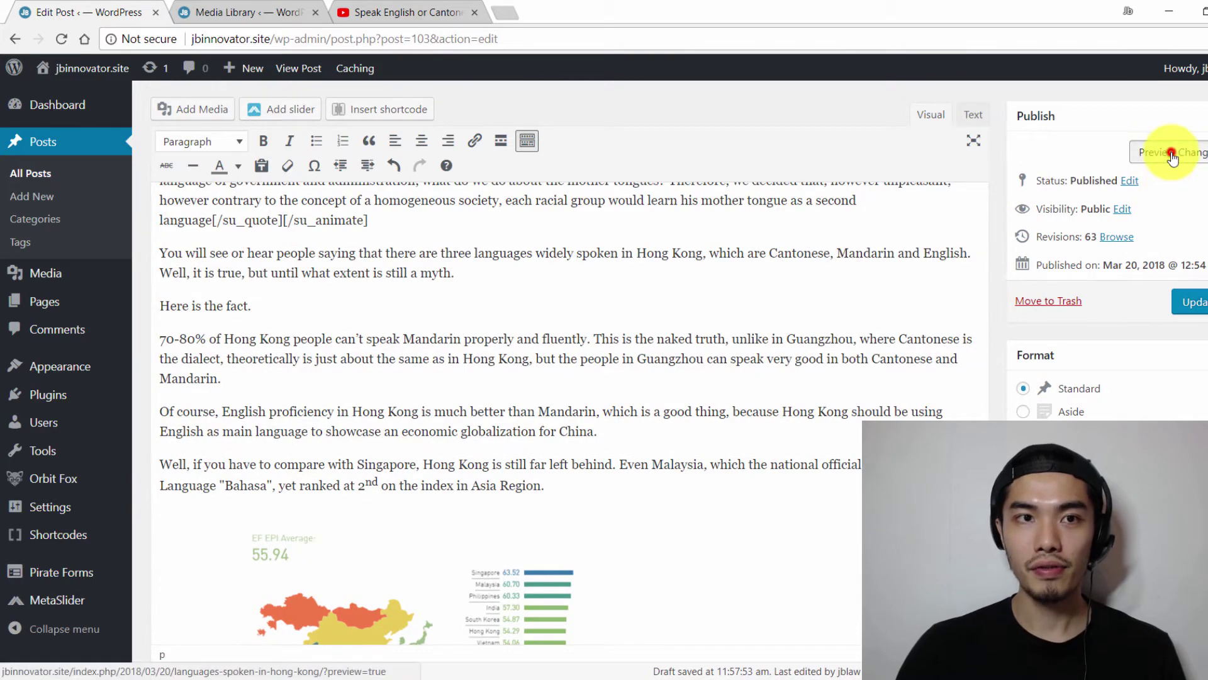
left_click(1171, 157)
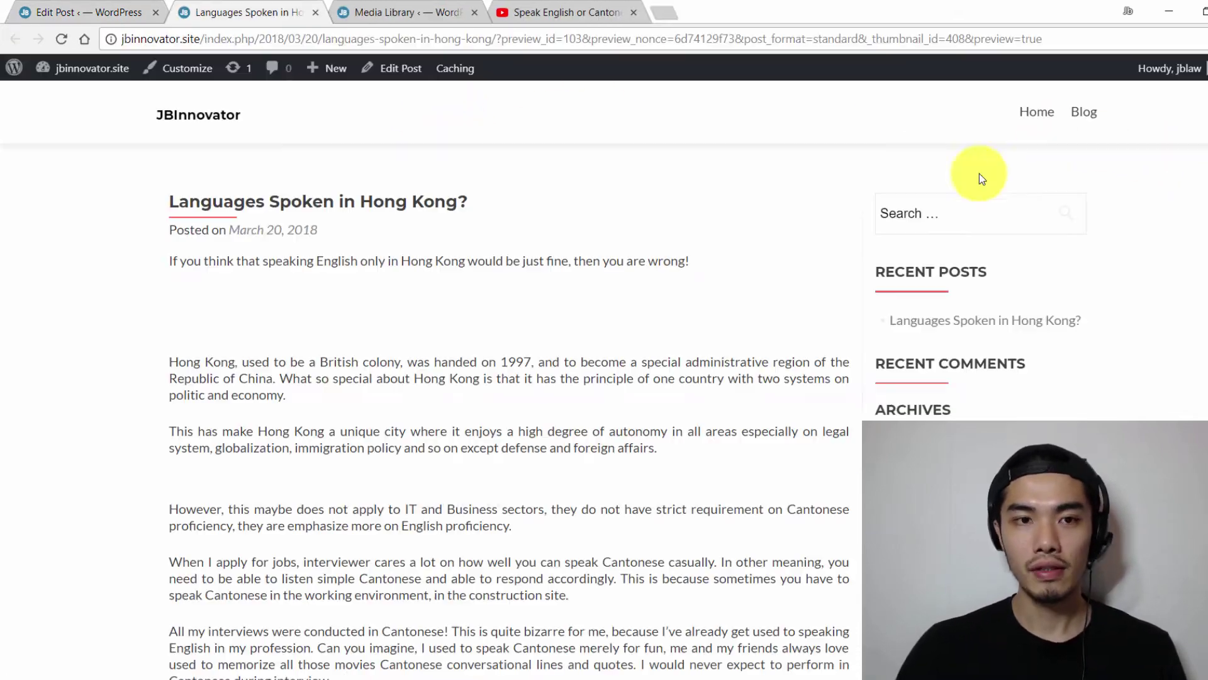
scroll(1180, 158, "down", 5)
scroll(509, 397, "down", 20)
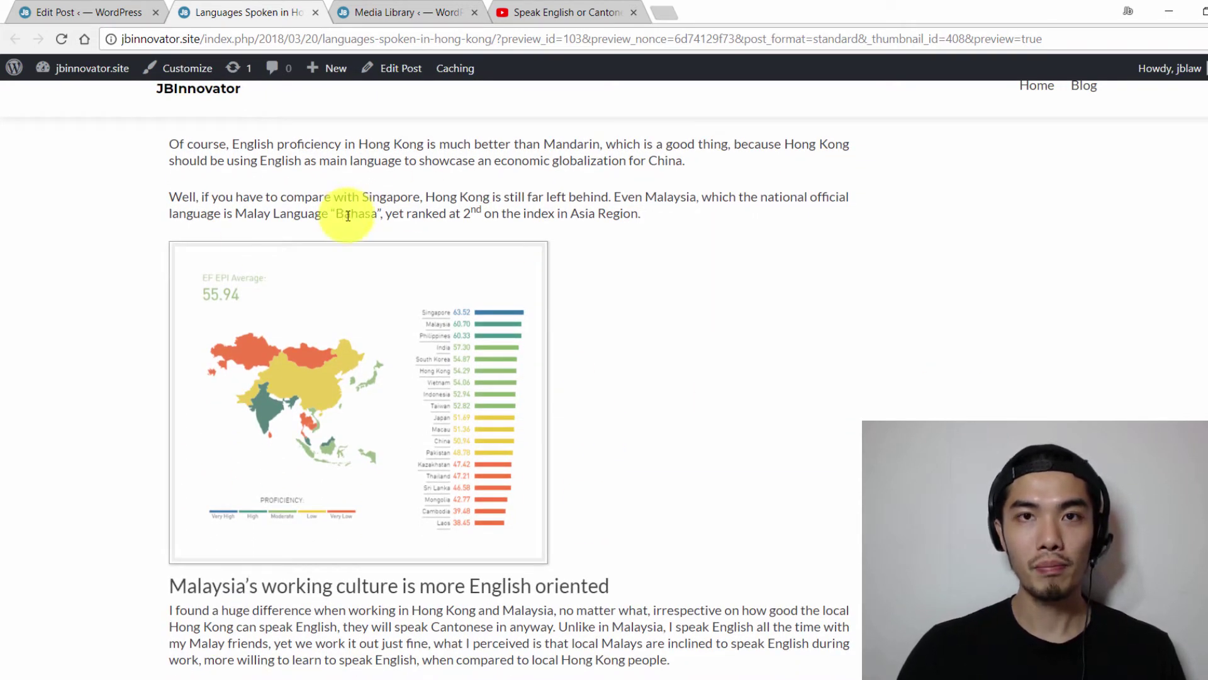
Return to the post editor and enlarge the framed chart proportionally by about 10%, comparing it with the preview page.
left_click(92, 14)
scroll(575, 432, "down", 5)
left_click(551, 382)
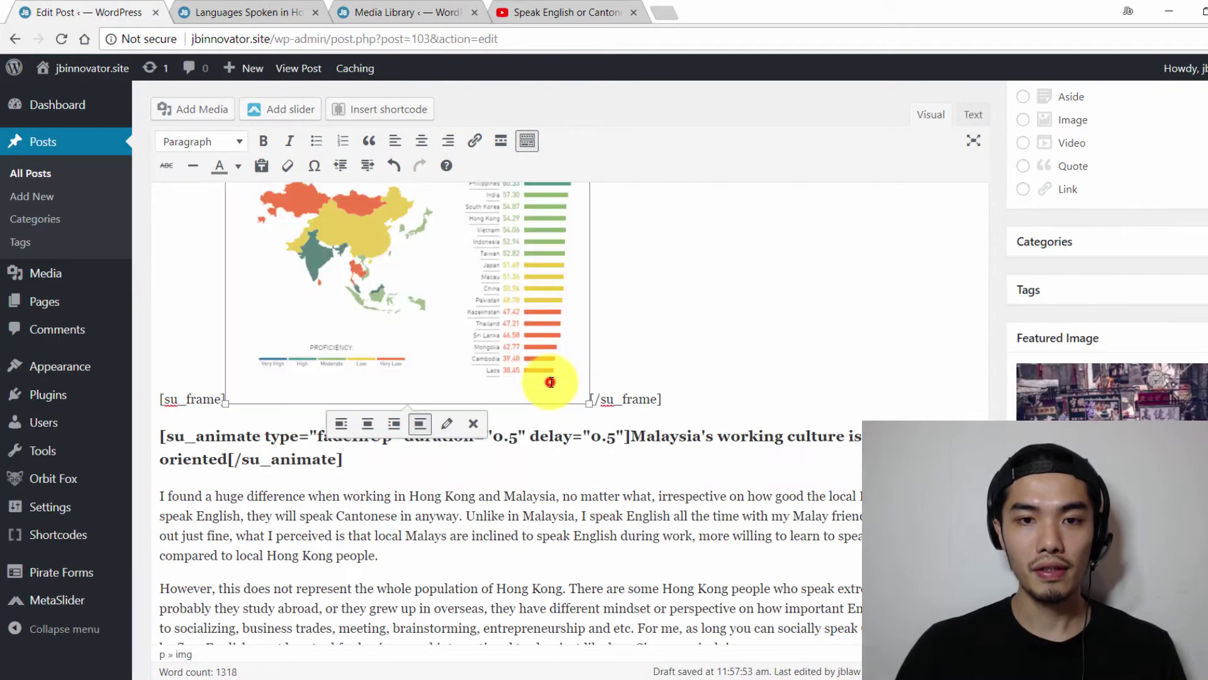
left_click(261, 18)
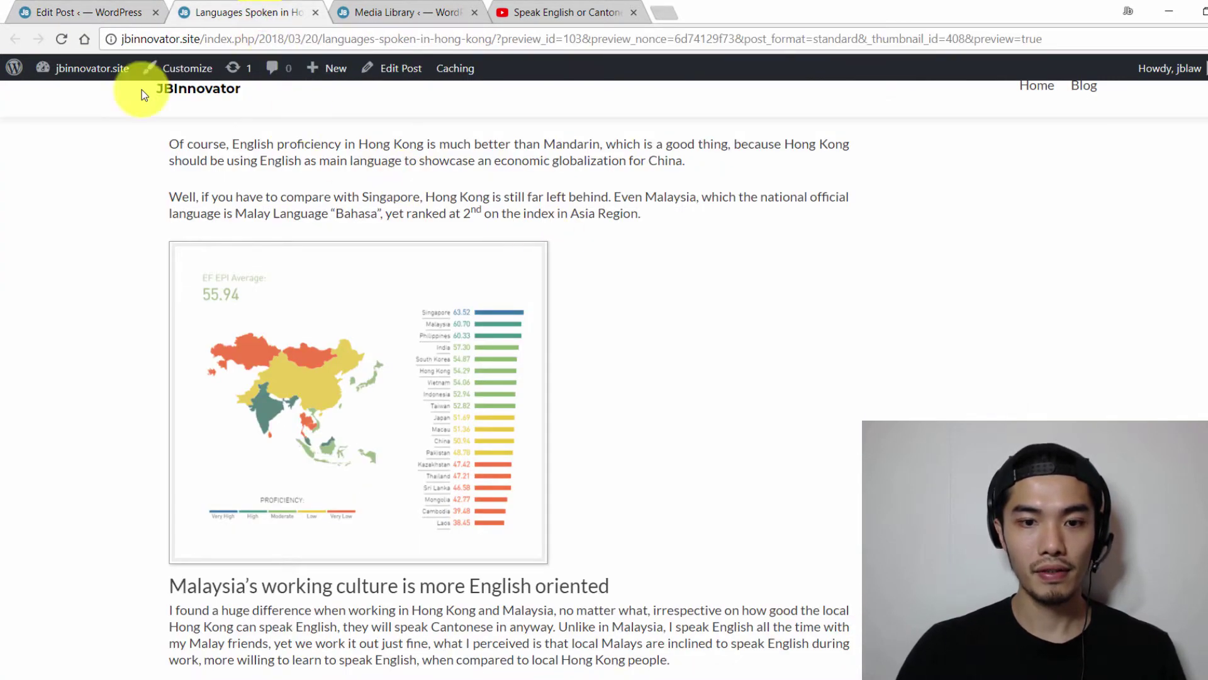
left_click(25, 9)
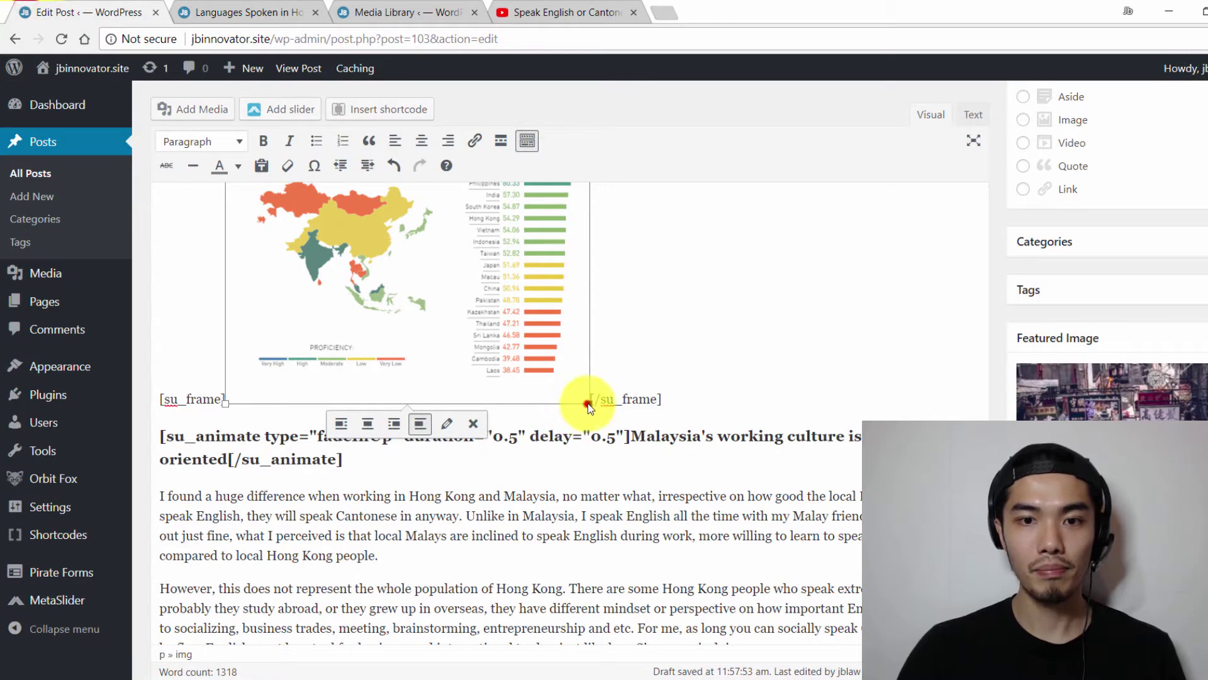
left_click(702, 410)
scroll(712, 414, "up", 4)
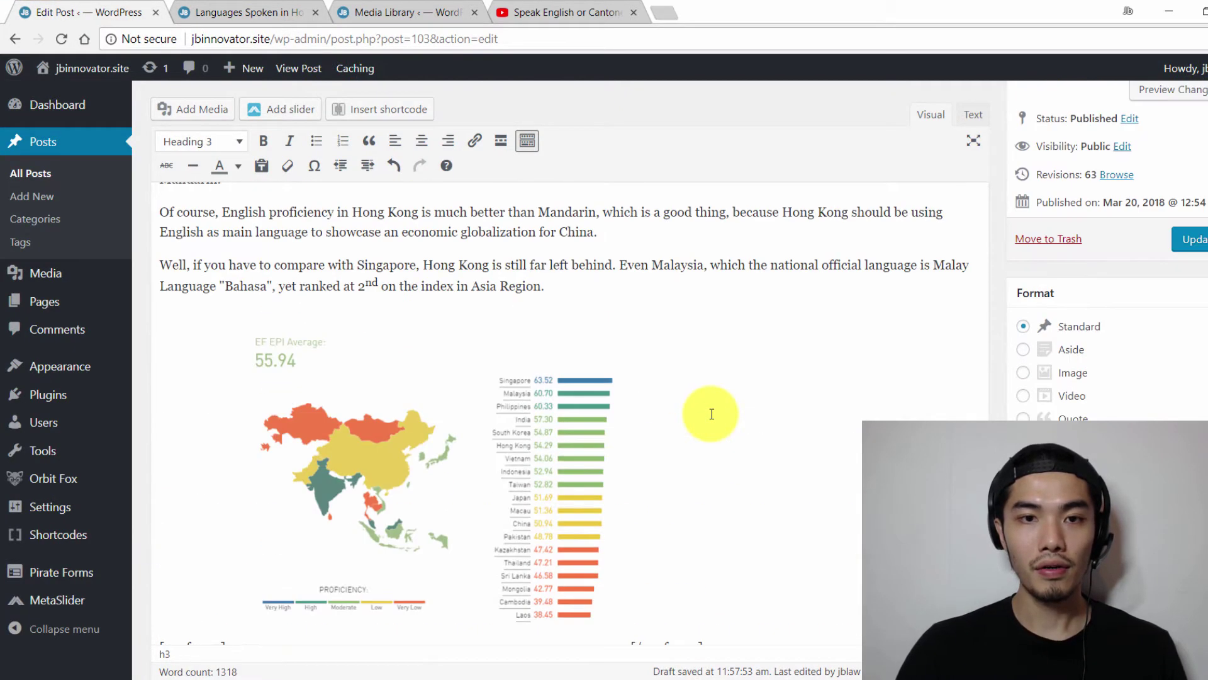
Start an Animation shortcode on the empty line above the framed chart and set its animation type to fadeInUp.
scroll(712, 412, "down", 1)
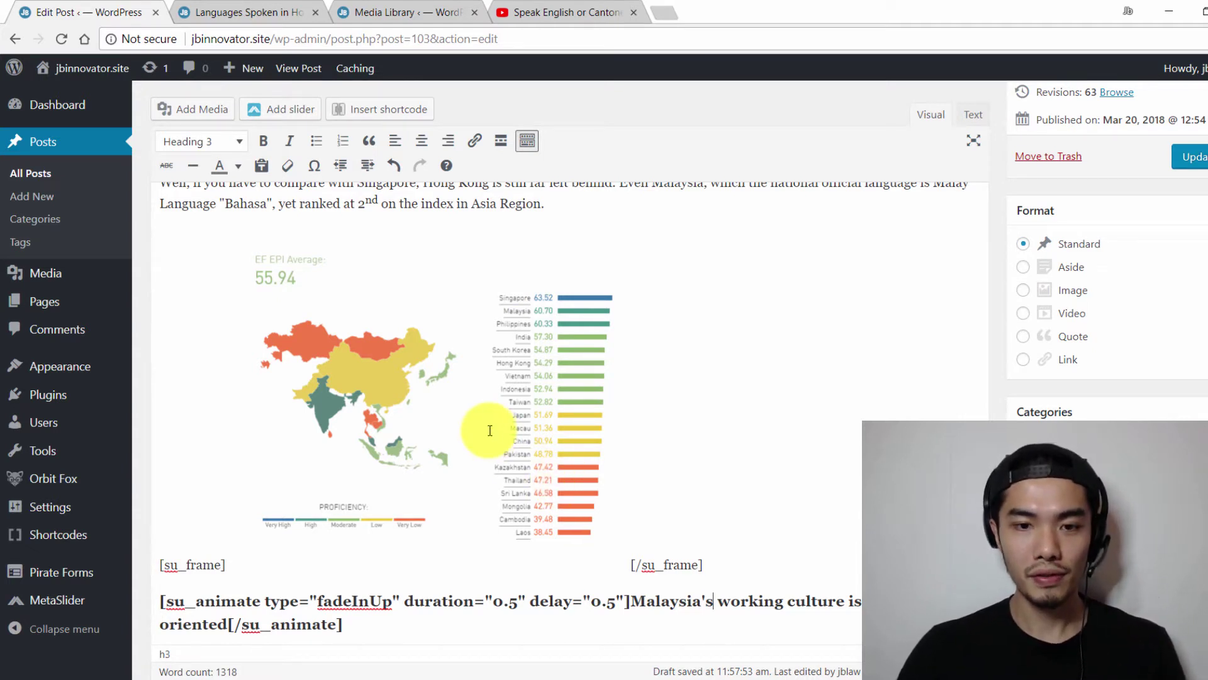
left_click(591, 206)
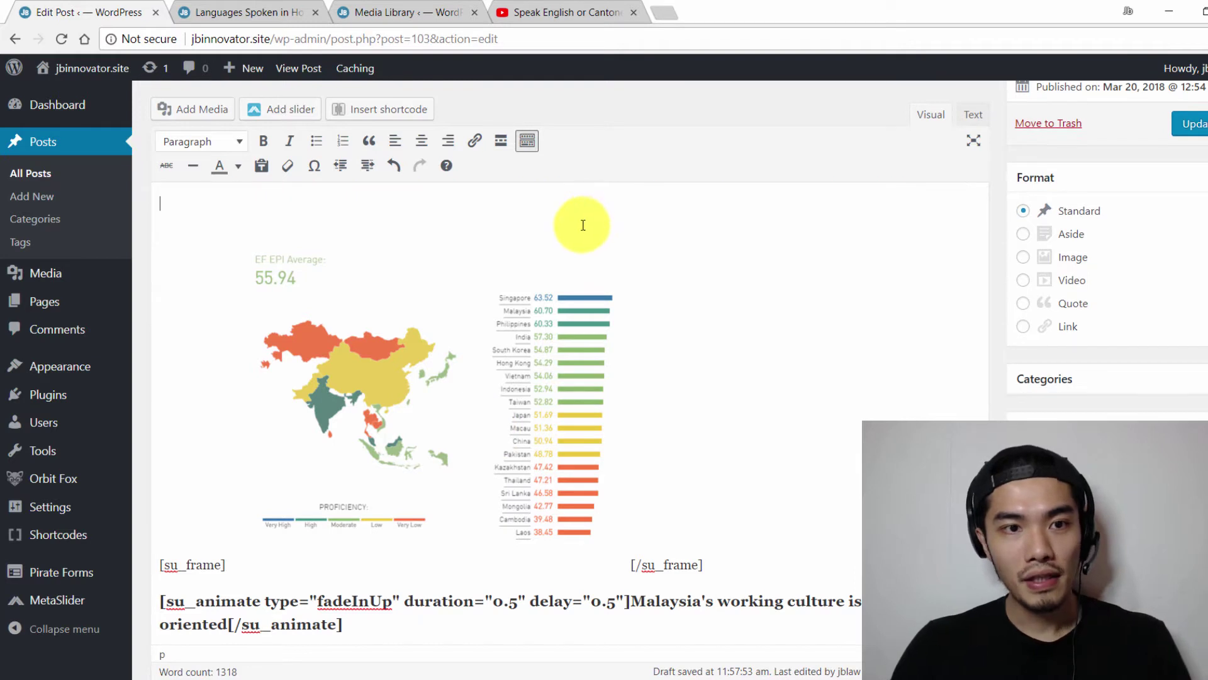
scroll(484, 255, "up", 1)
left_click(163, 284)
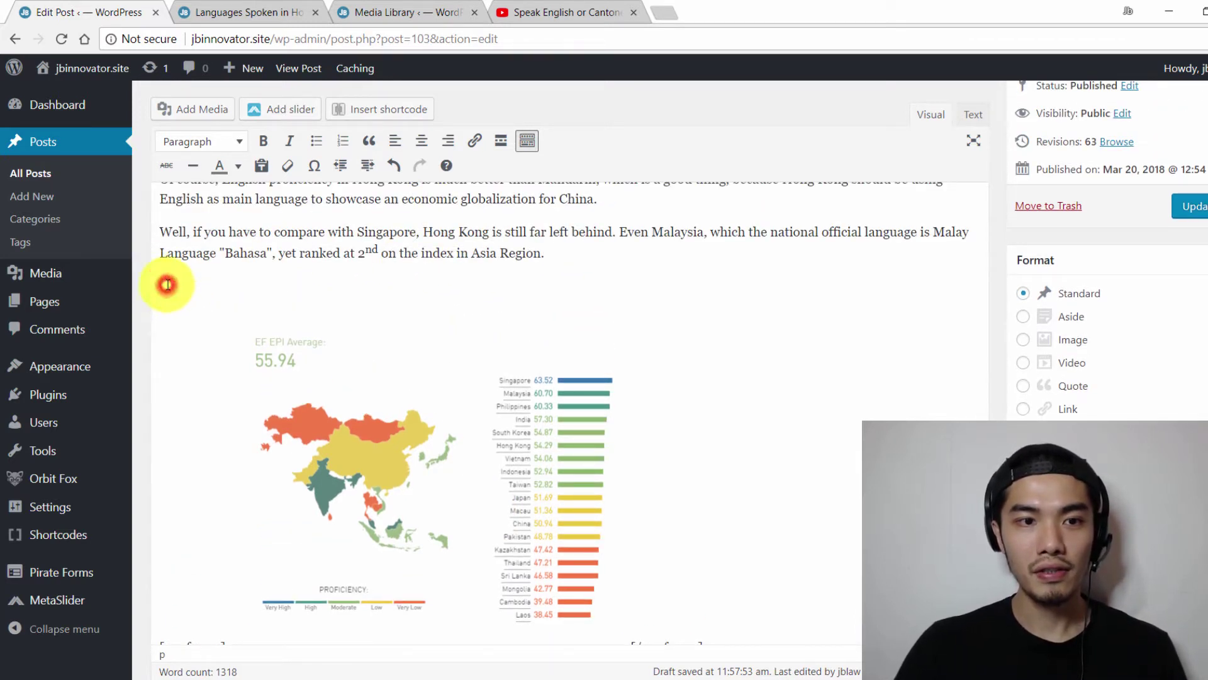
left_click(382, 109)
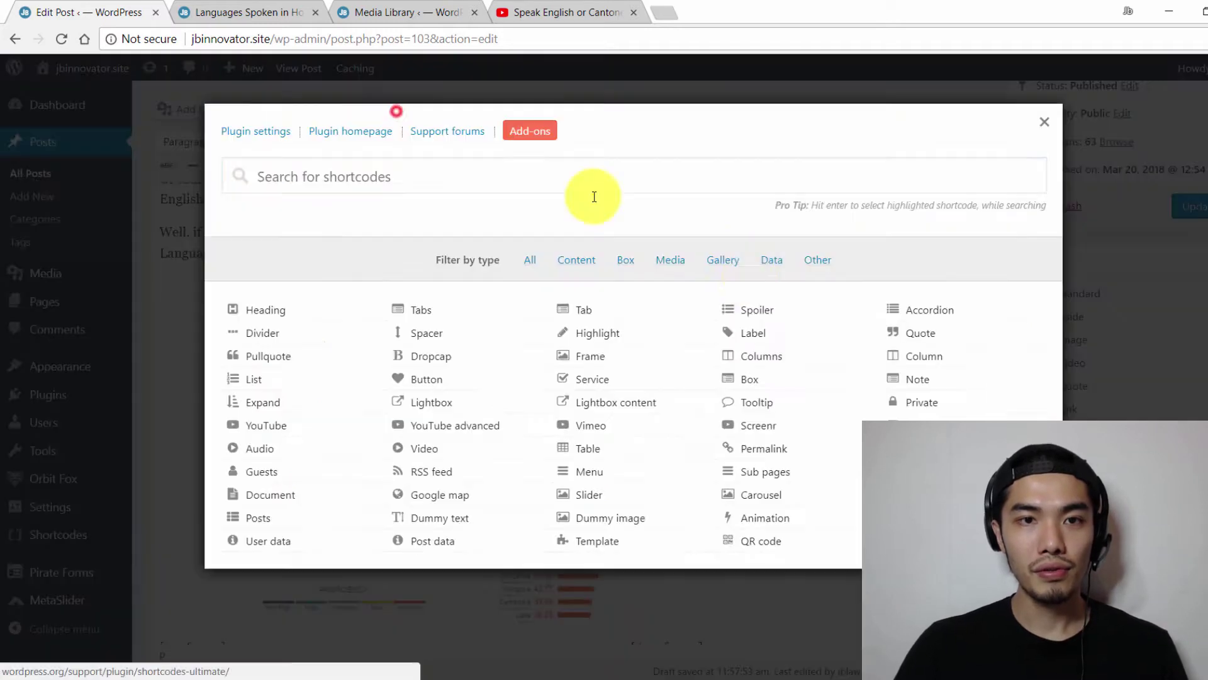
left_click(755, 517)
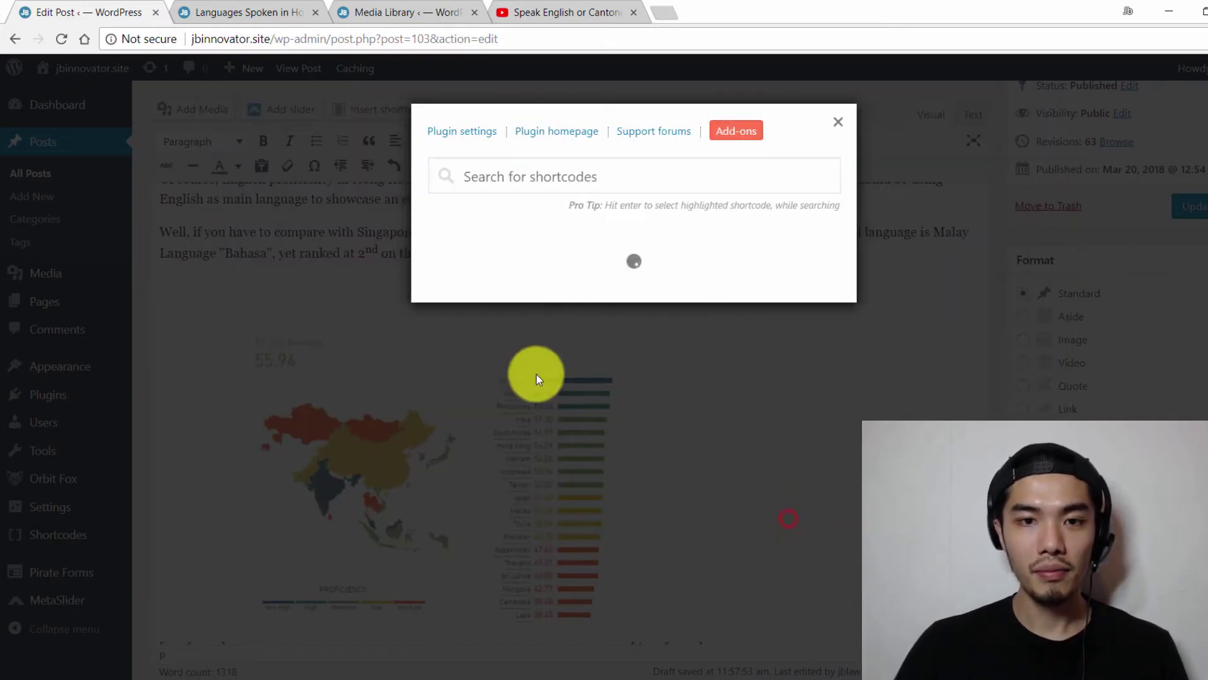
left_click(504, 352)
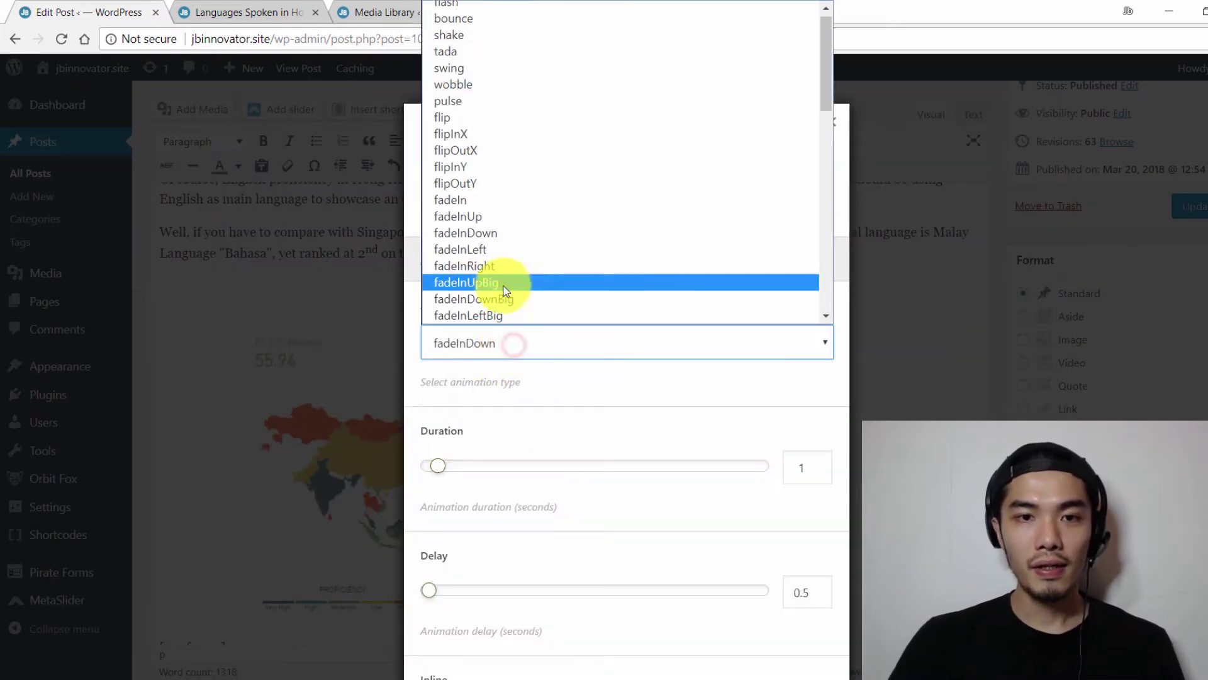
left_click(493, 217)
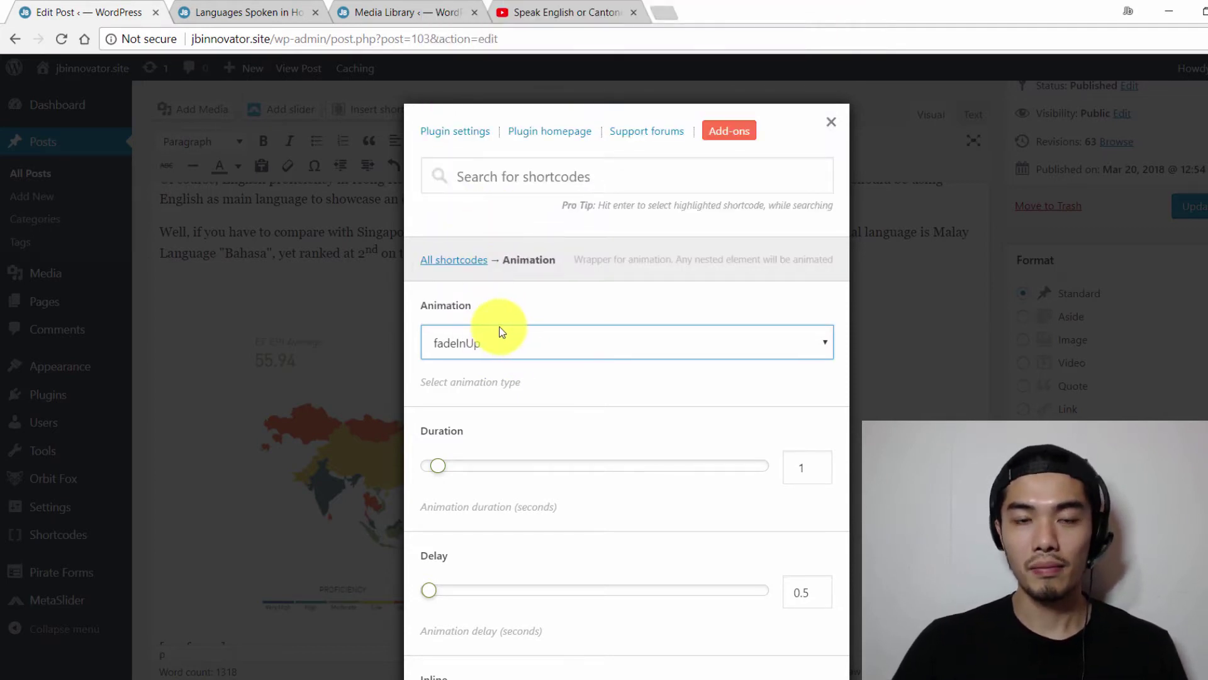
left_click(445, 343)
left_click(512, 218)
Replace the animation's sample content with the placeholder "xxxxxxxx" and insert the shortcode into the post.
scroll(564, 409, "down", 5)
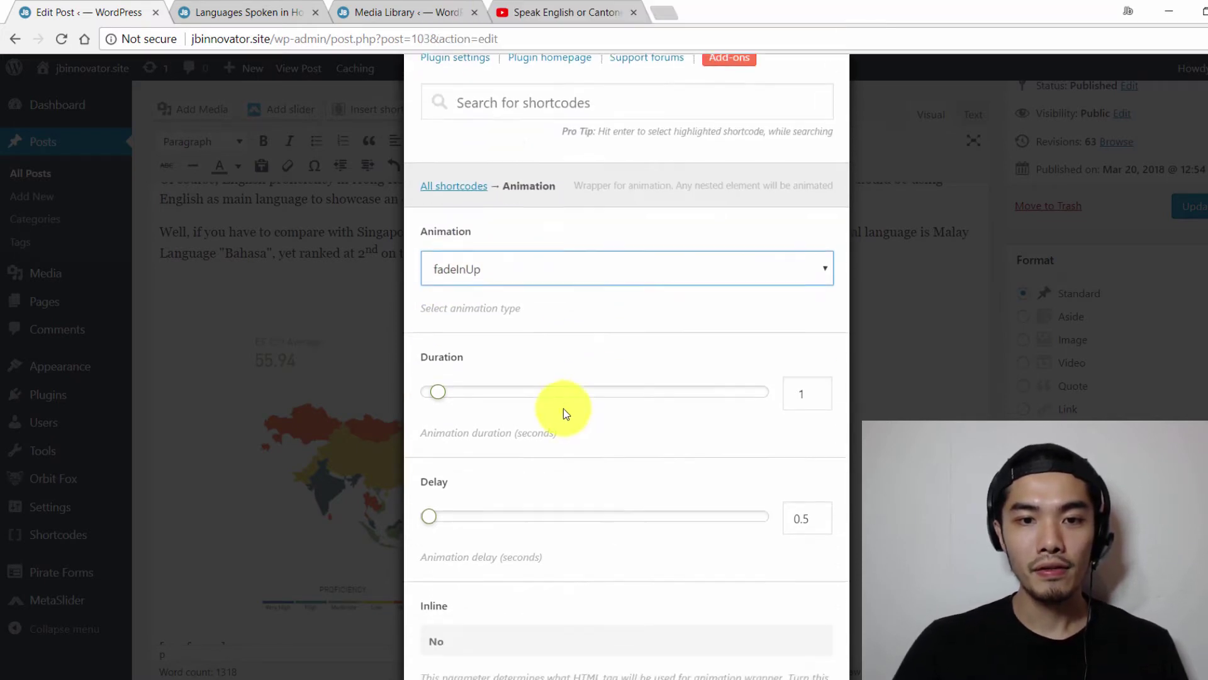
scroll(504, 426, "down", 4)
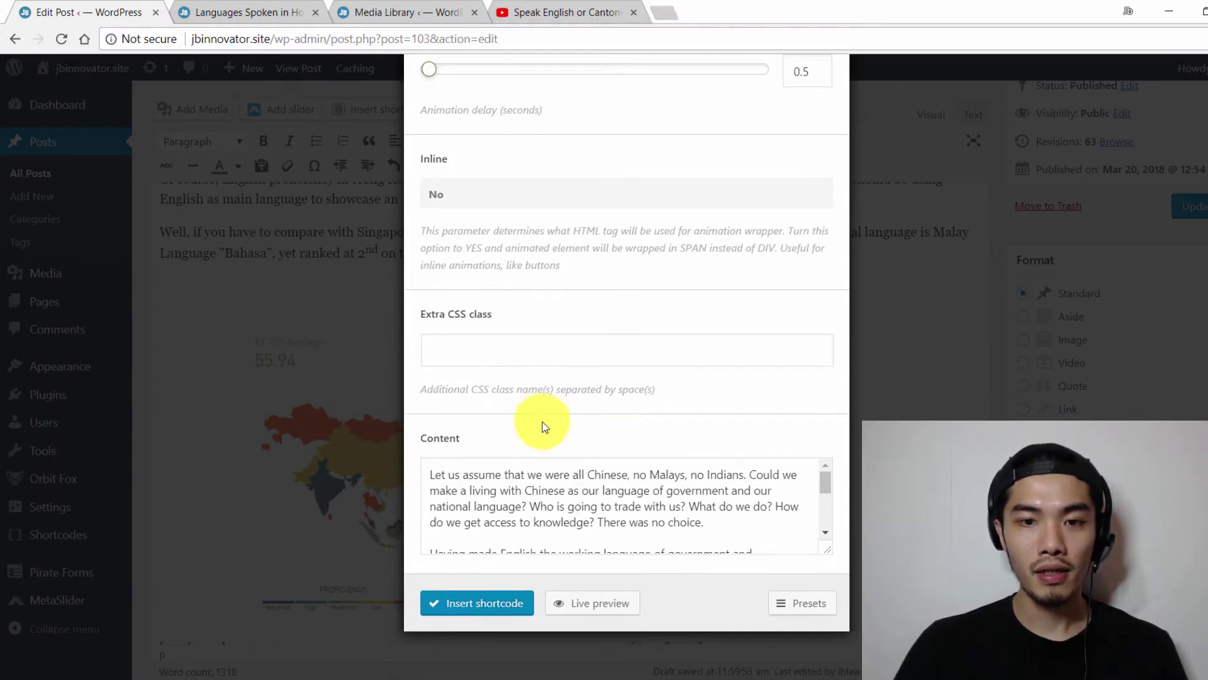
left_click_drag(427, 474, 804, 622)
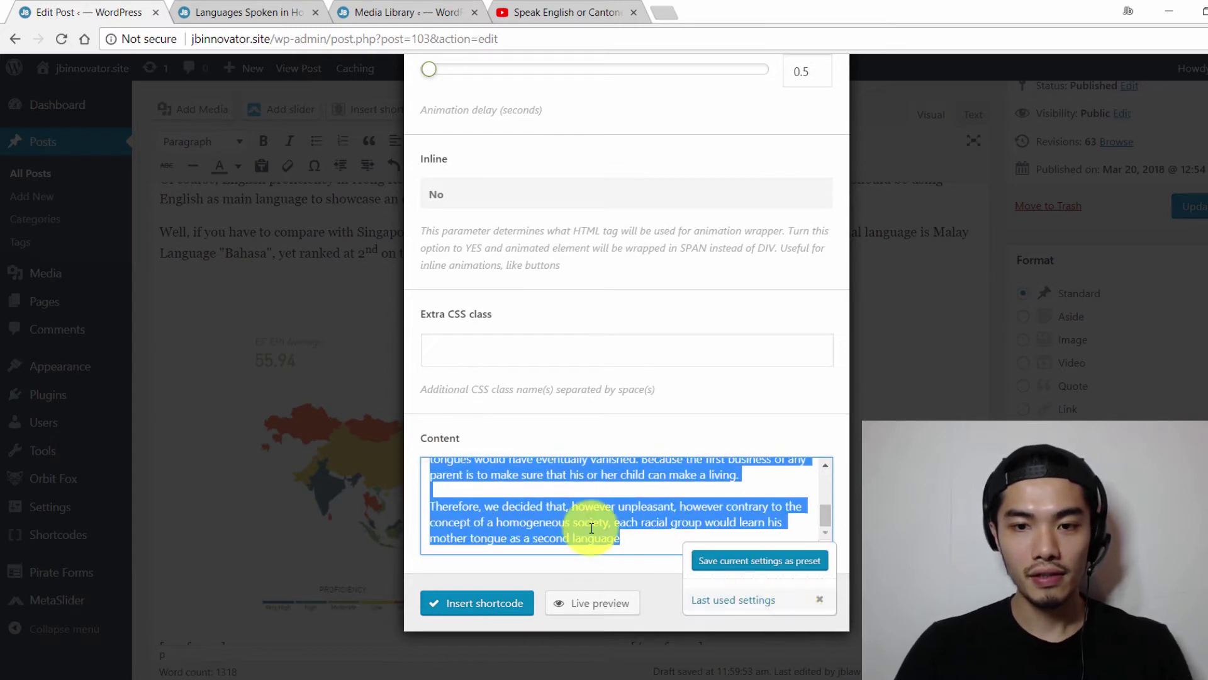
key("BackSpace")
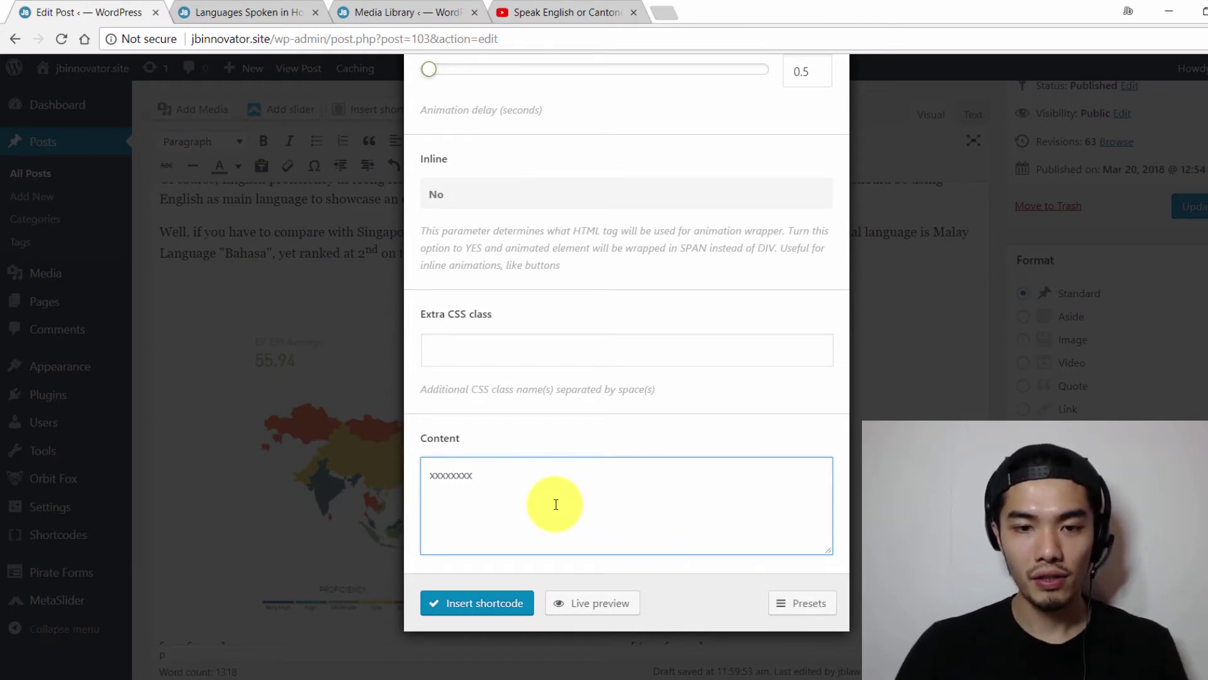
left_click(513, 602)
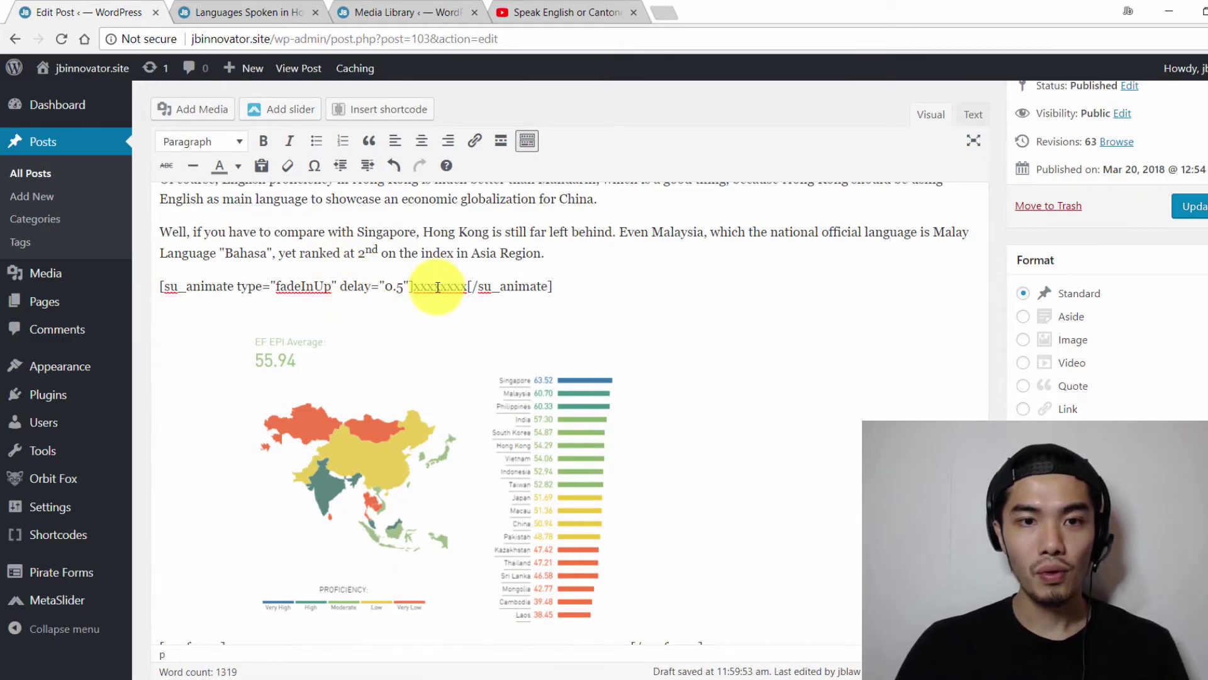
Move the framed chart inside the new su_animate shortcode and delete the "xxxxxxxx" placeholder along with the closing su_frame tag.
scroll(438, 289, "down", 2)
scroll(436, 291, "up", 1)
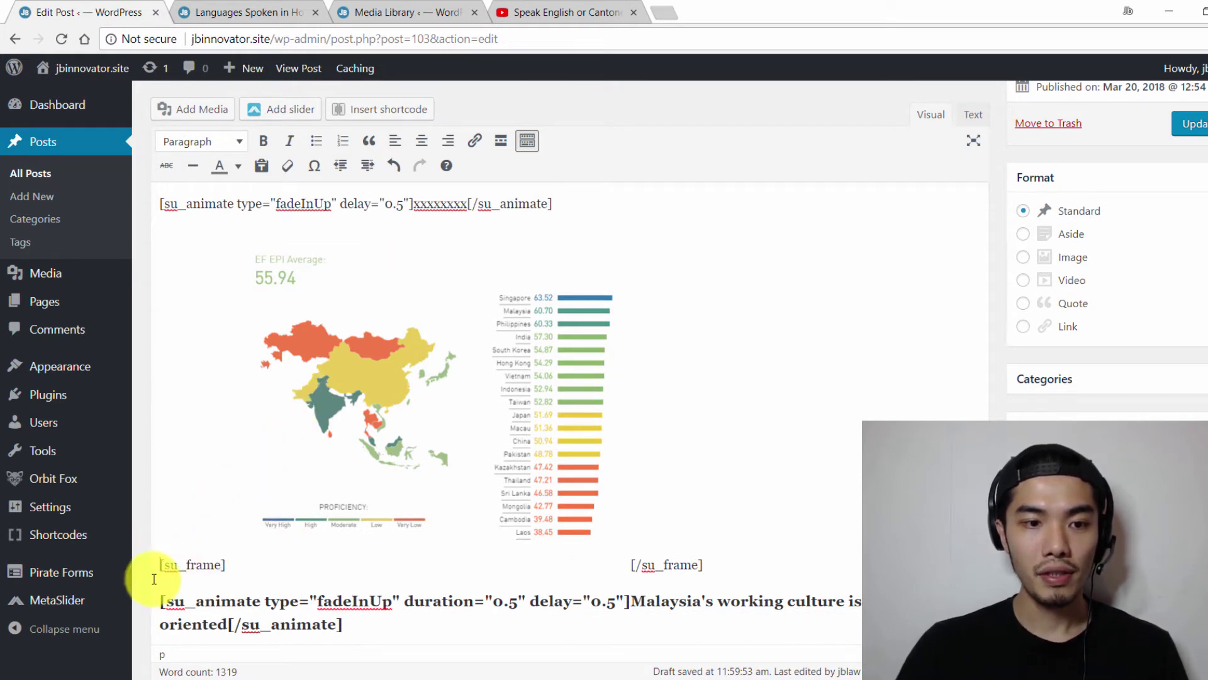
left_click_drag(161, 568, 728, 520)
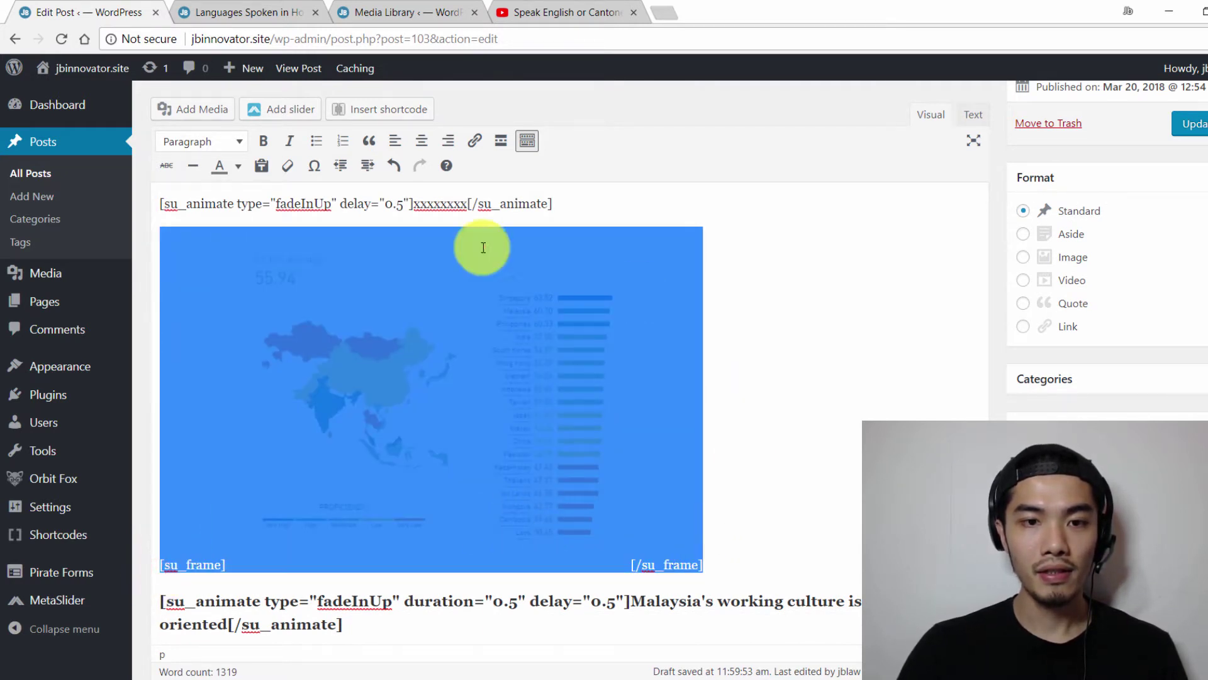
left_click_drag(278, 292, 412, 205)
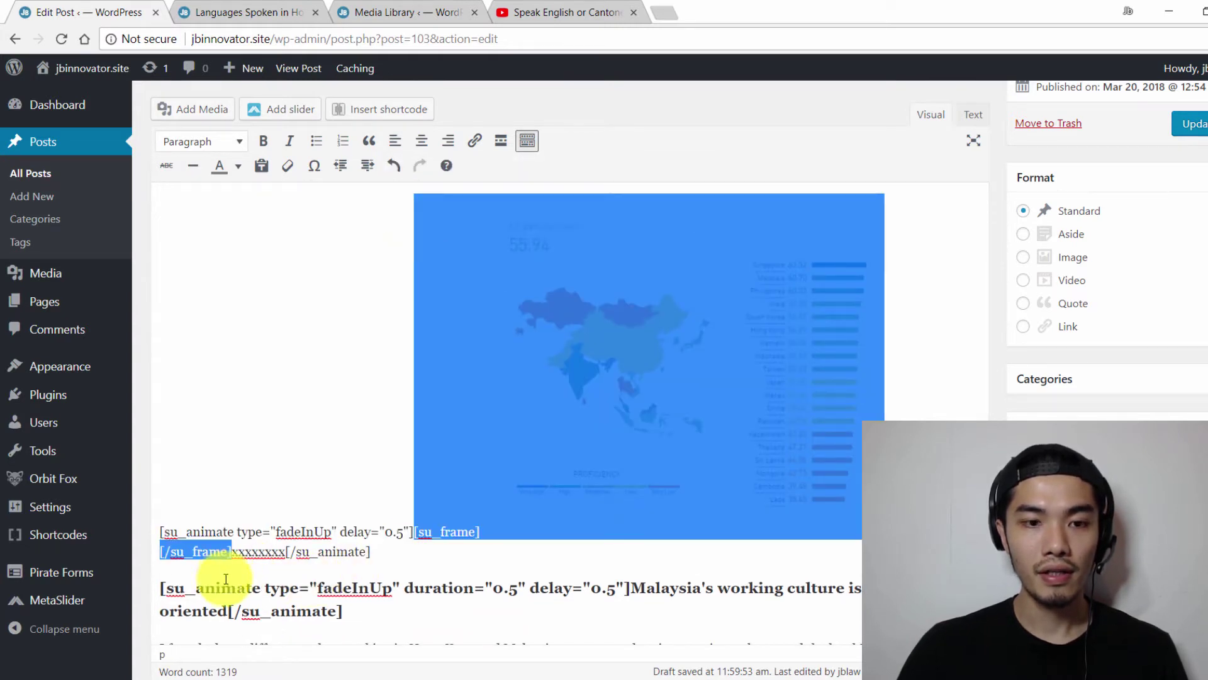
left_click_drag(282, 551, 247, 559)
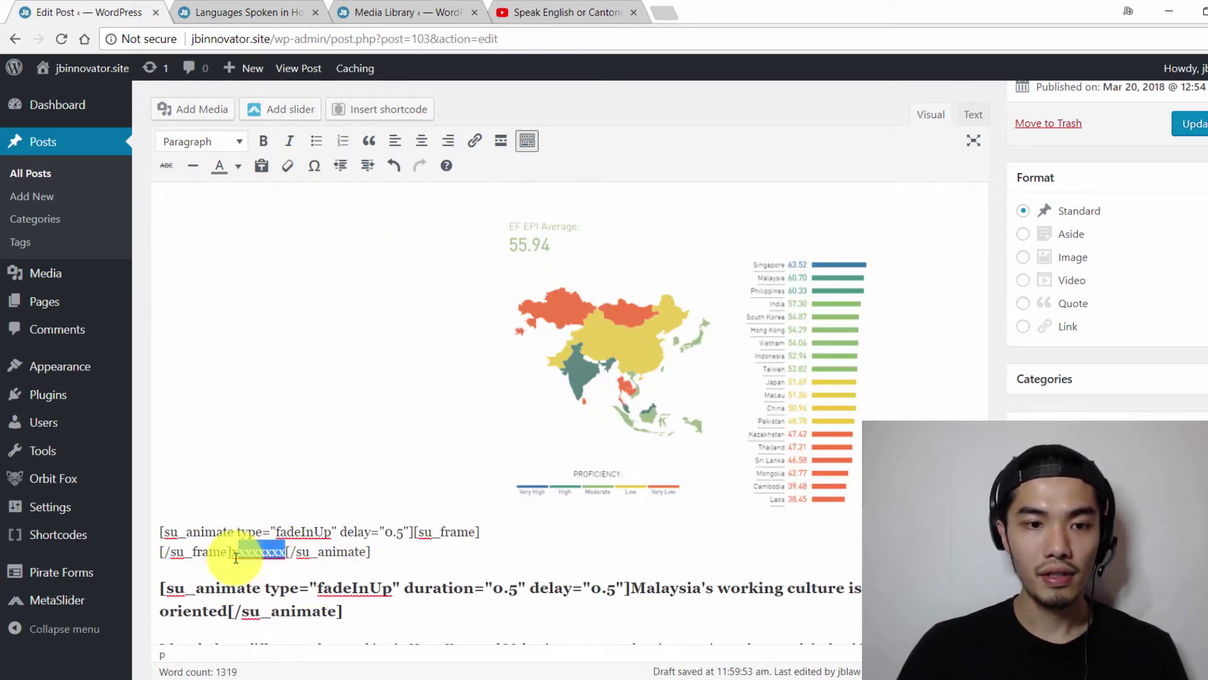
key("BackSpace")
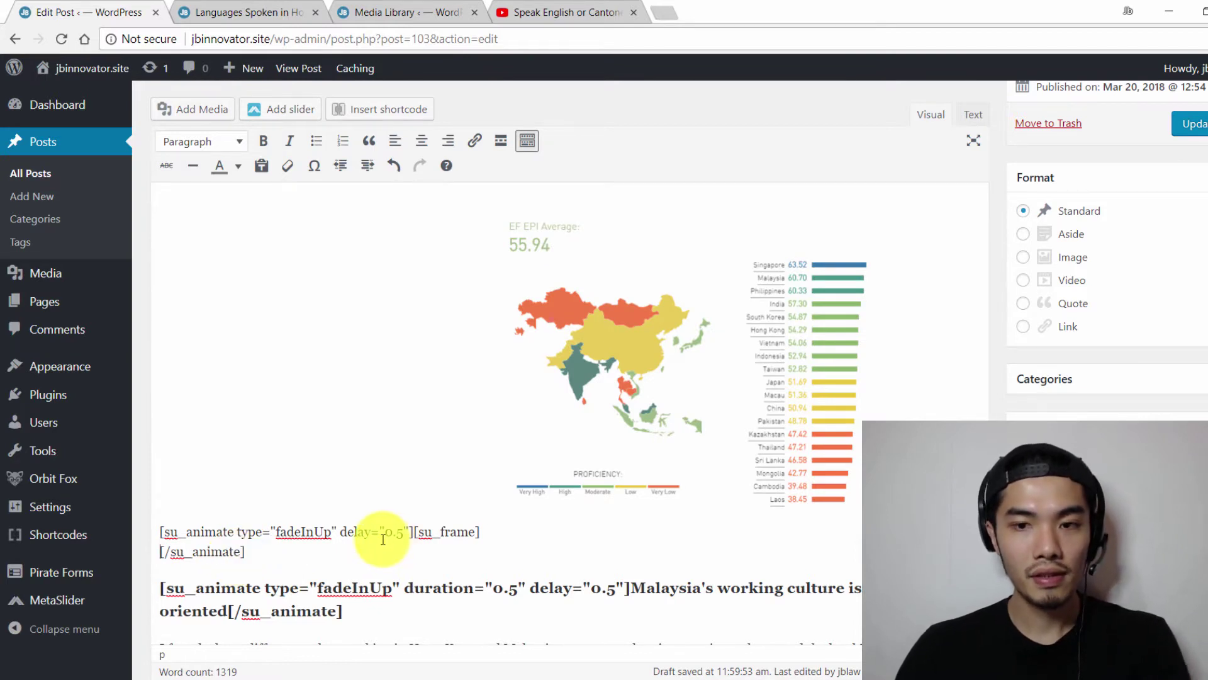
Preview the post's changes and check the animated framed chart above the "Malaysia's working culture" heading.
scroll(689, 302, "up", 1)
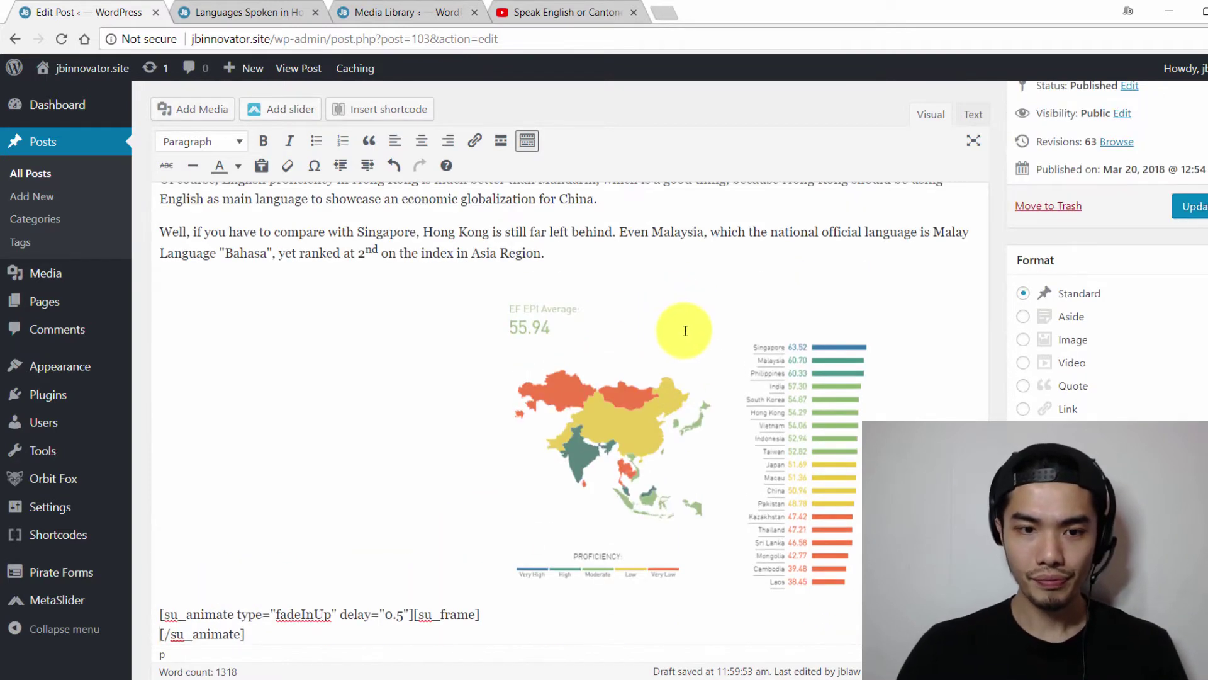
scroll(1165, 270, "up", 2)
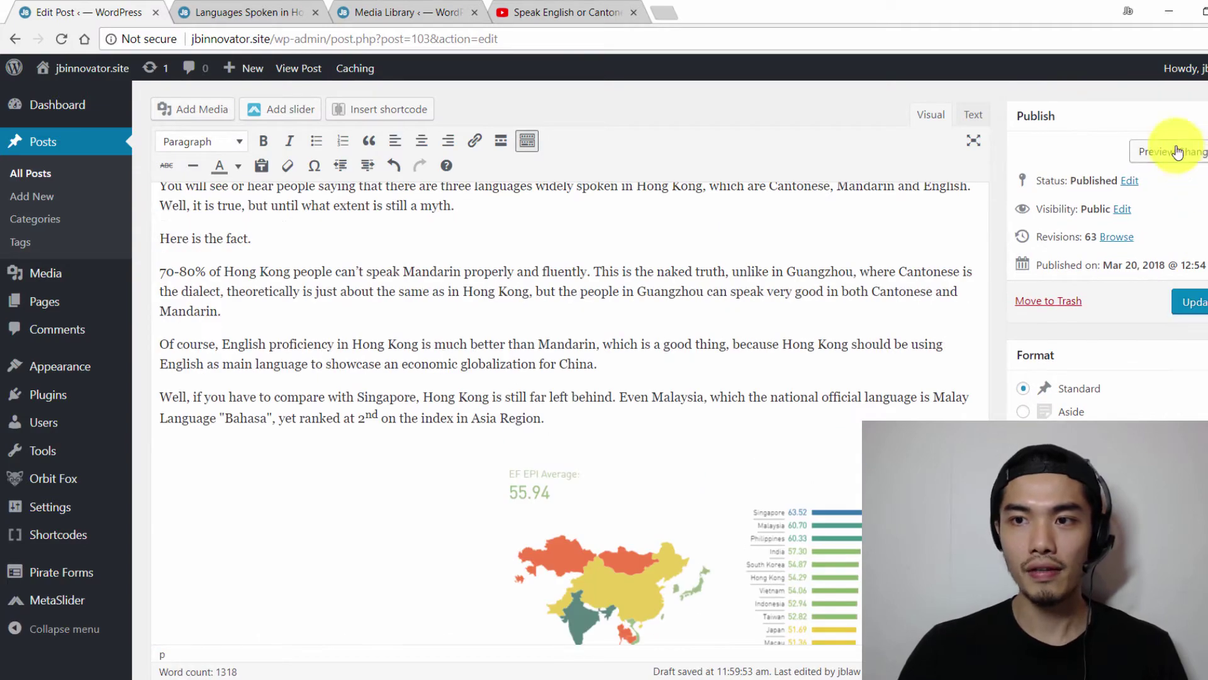
left_click(1181, 156)
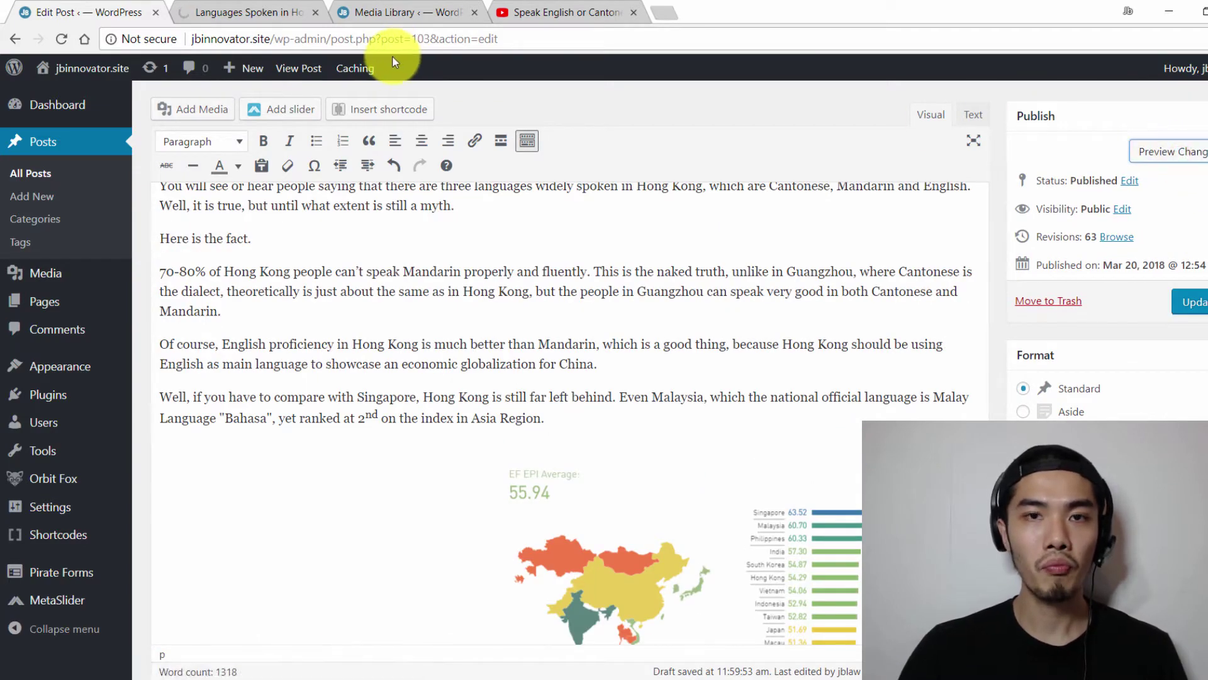
left_click(247, 12)
scroll(668, 280, "down", 8)
scroll(669, 281, "down", 20)
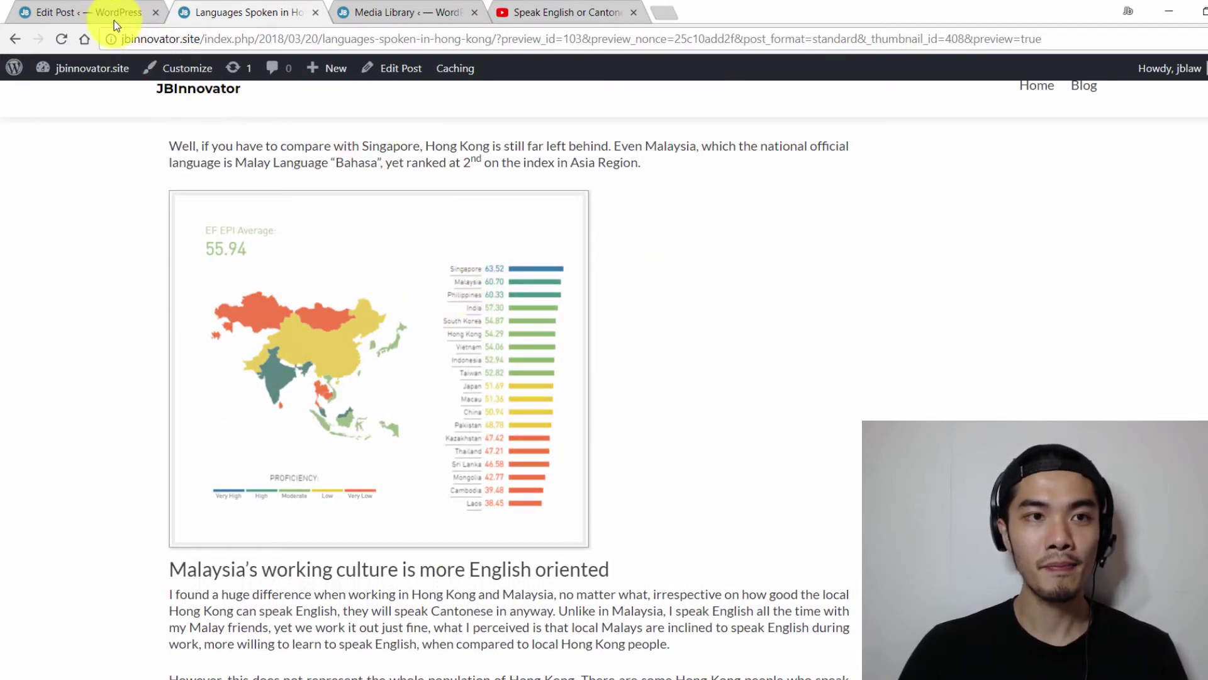
Return to the post editor and replace the "[Video]" placeholder above "Sign Off" with empty lines.
left_click(97, 12)
scroll(539, 417, "down", 6)
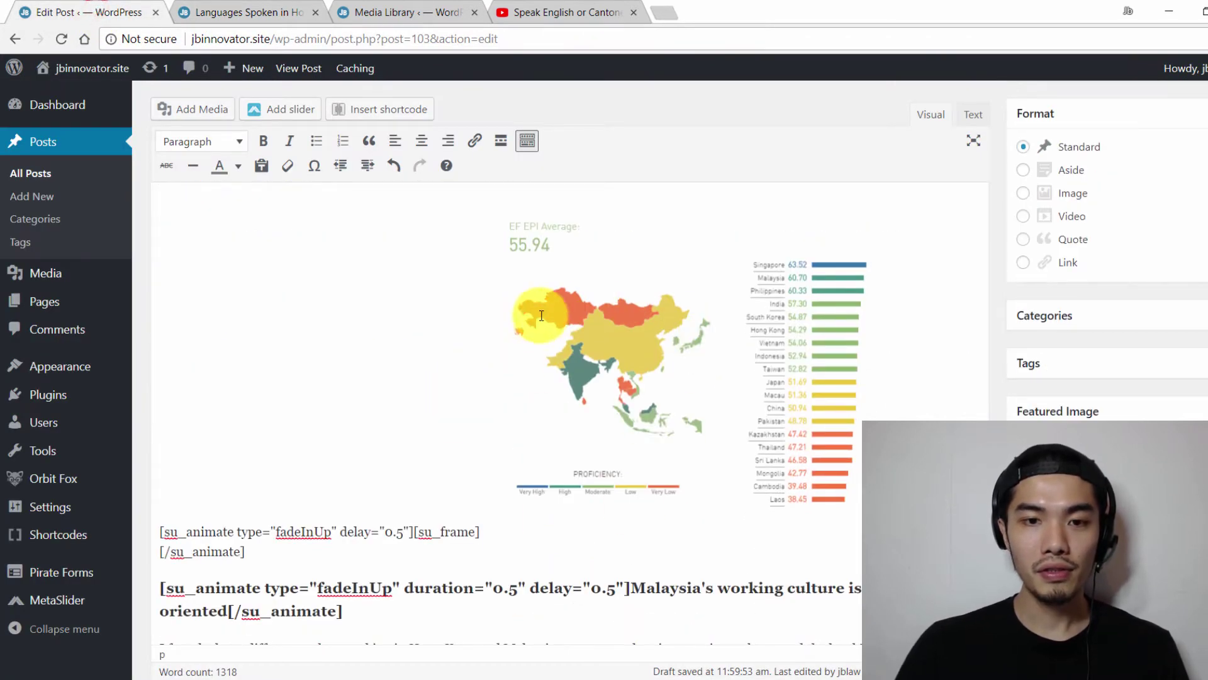
scroll(540, 338, "down", 10)
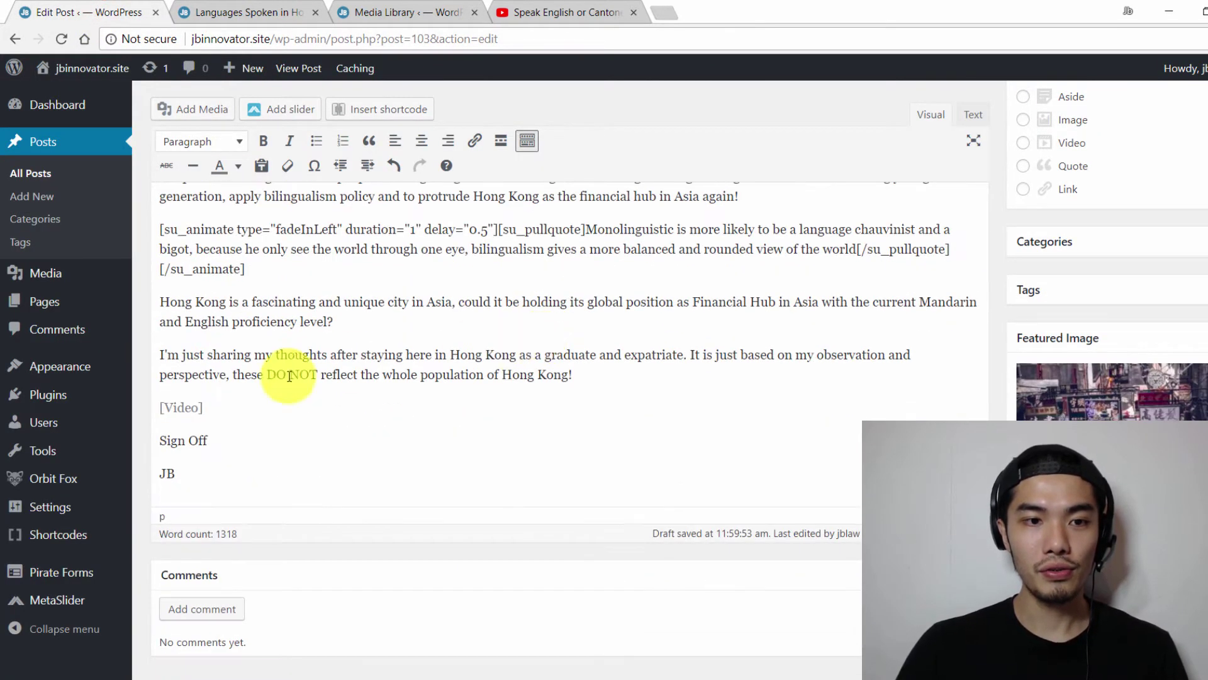
left_click(231, 419)
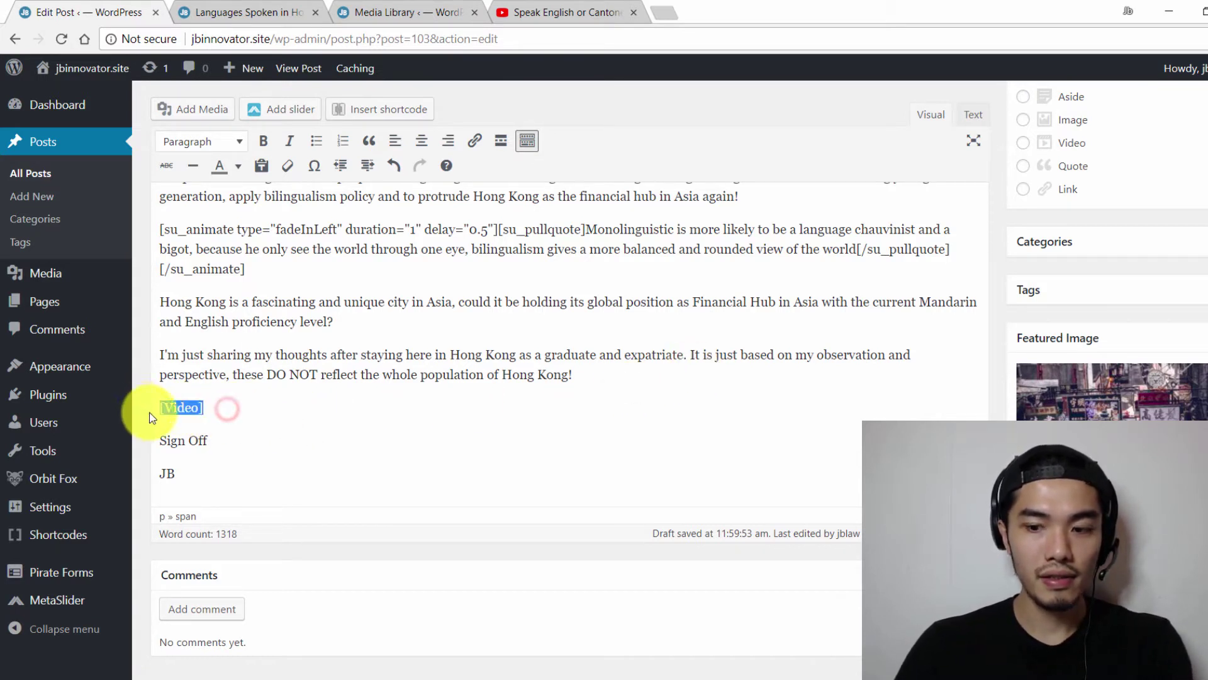
key("BackSpace")
key("Return")
left_click(209, 401)
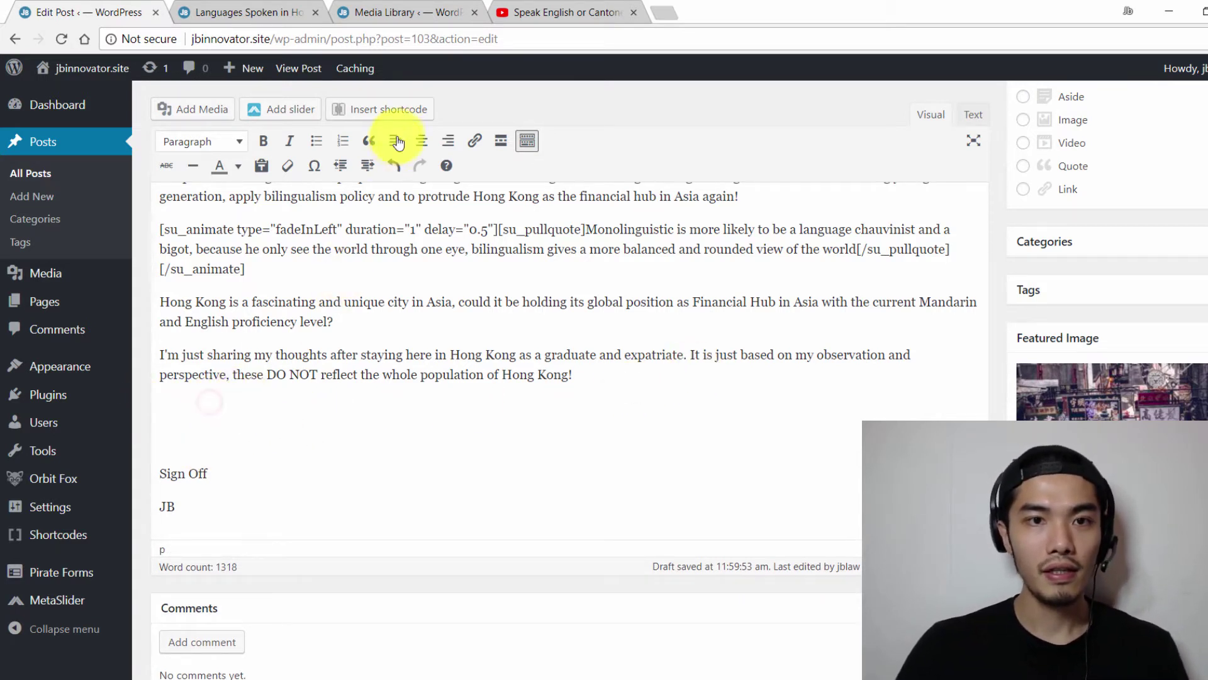
left_click(398, 110)
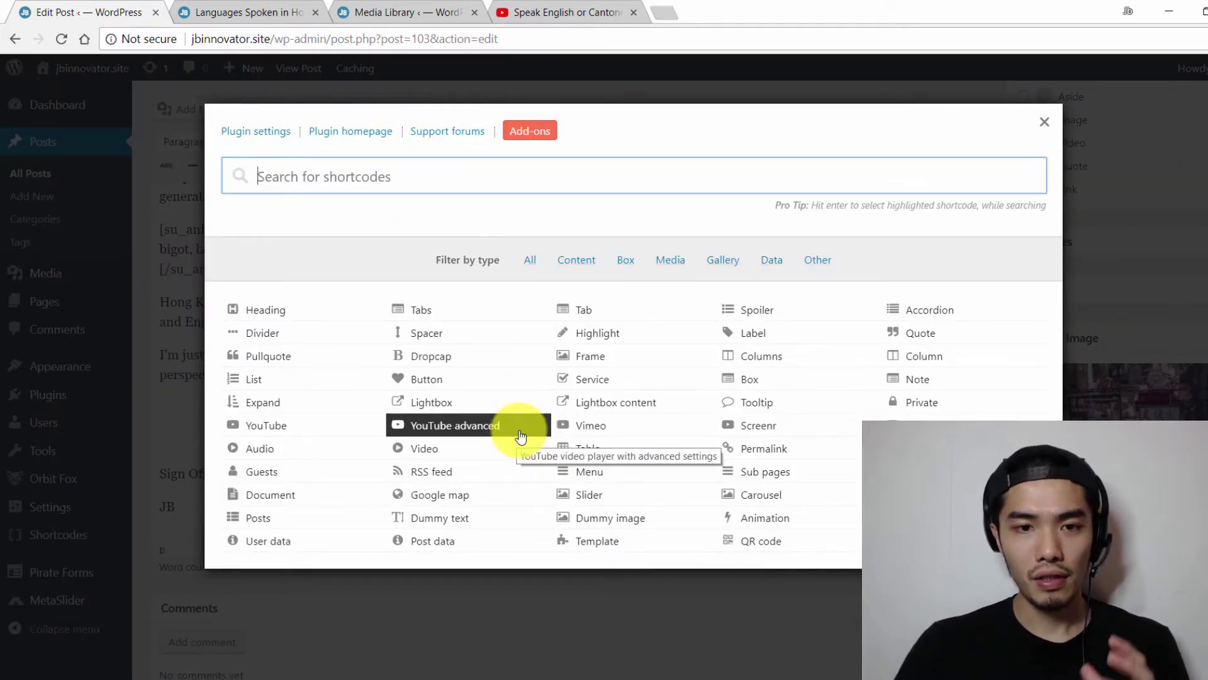
left_click(451, 434)
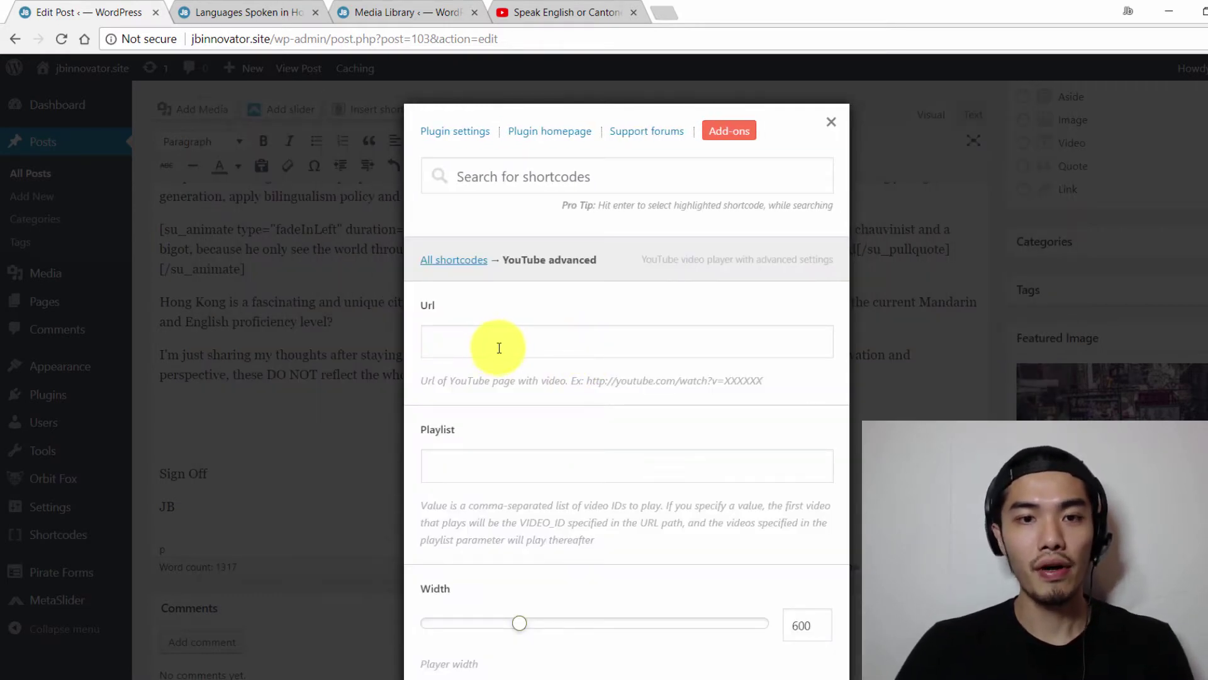
left_click(499, 348)
type("https://www.youtube.com/watch?v=WPwhQFZoJ2M&")
Set the YouTube advanced shortcode's Autohide option to "0 - Do not hide controls".
scroll(500, 329, "down", 5)
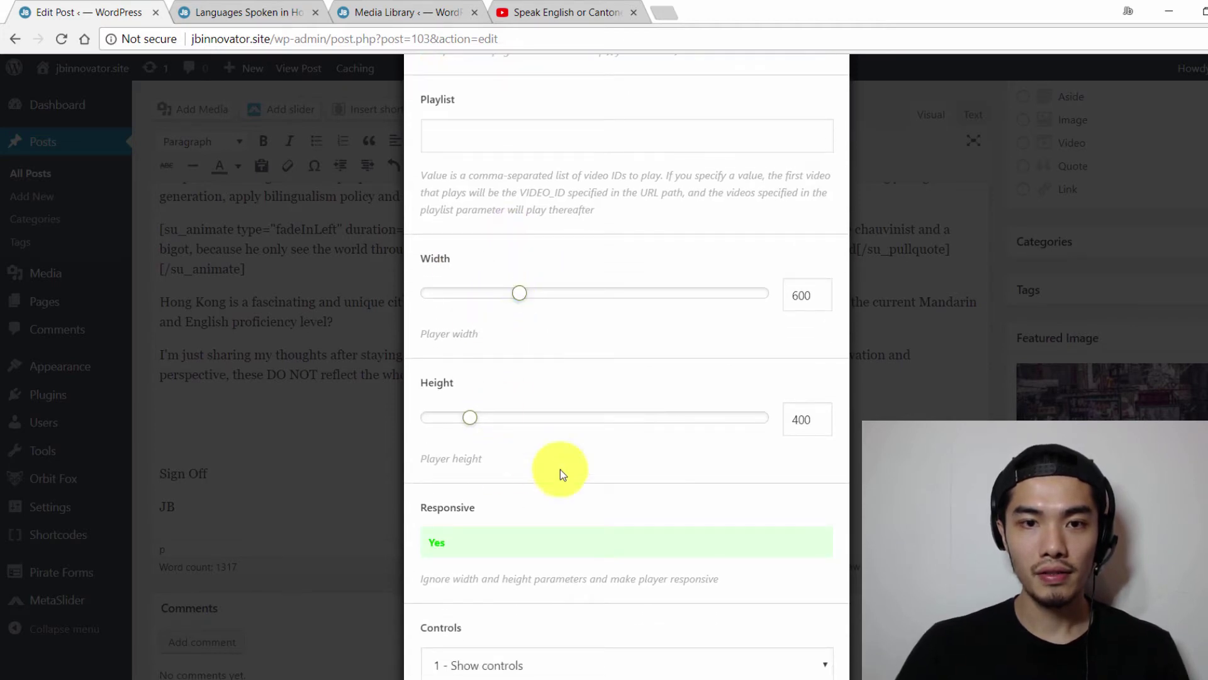
scroll(495, 340, "down", 5)
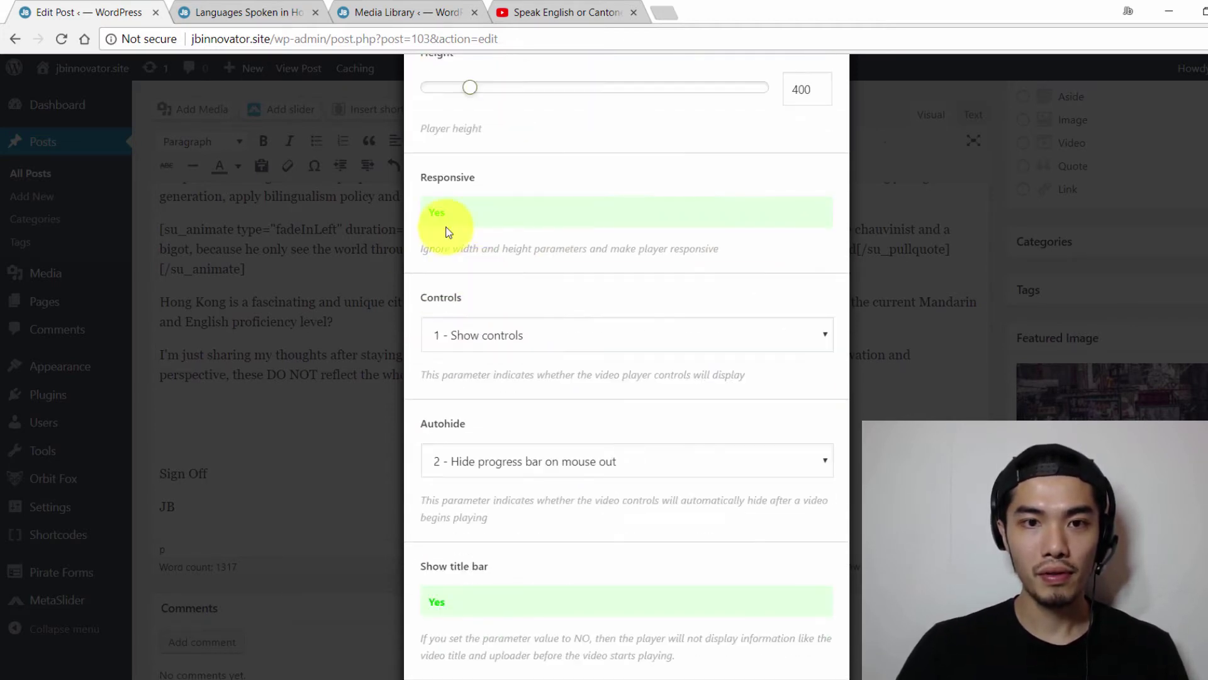
scroll(522, 214, "down", 1)
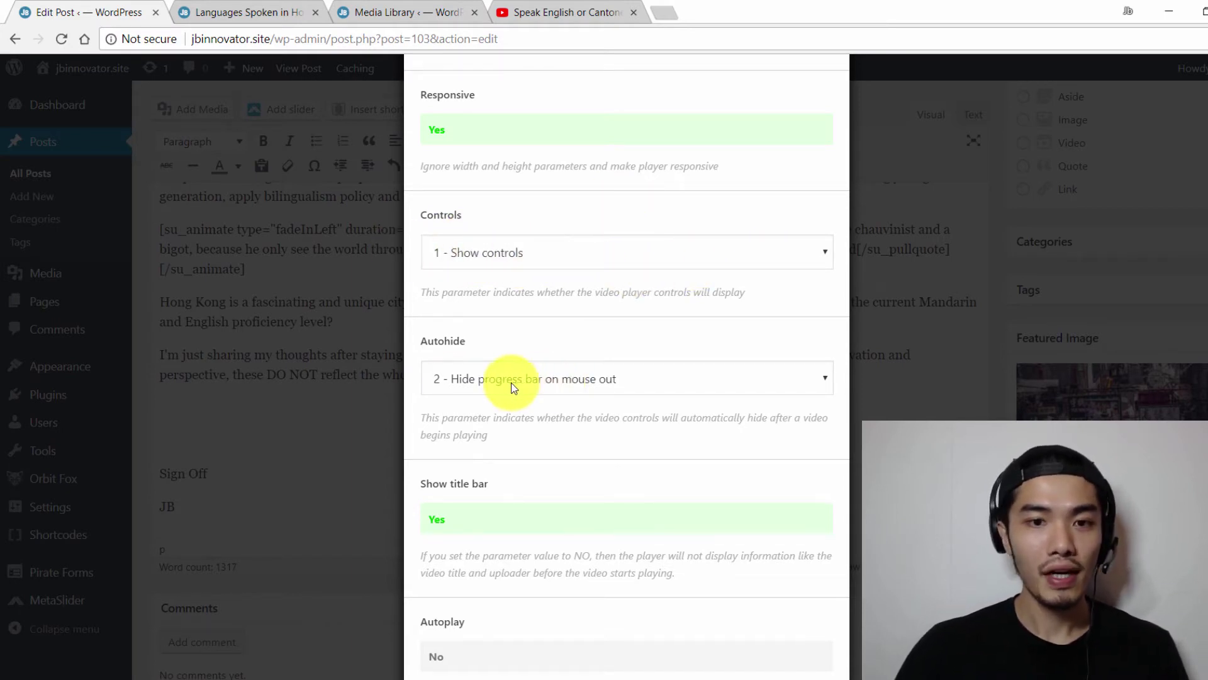
left_click(539, 382)
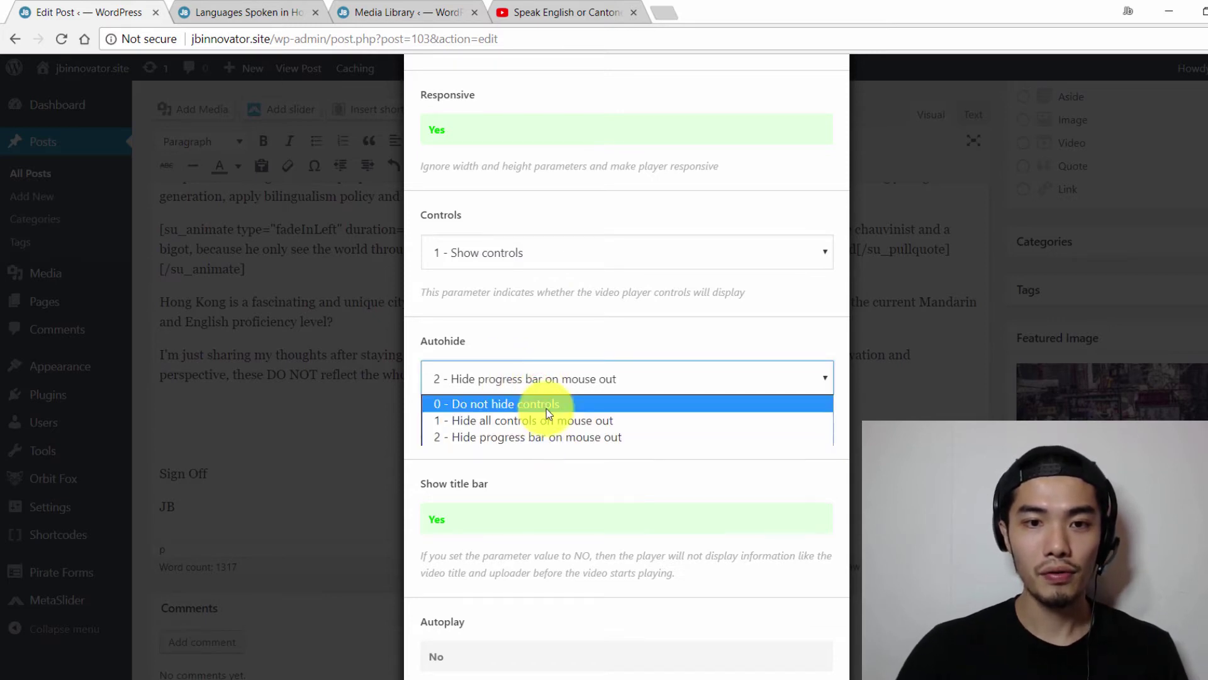
left_click(545, 406)
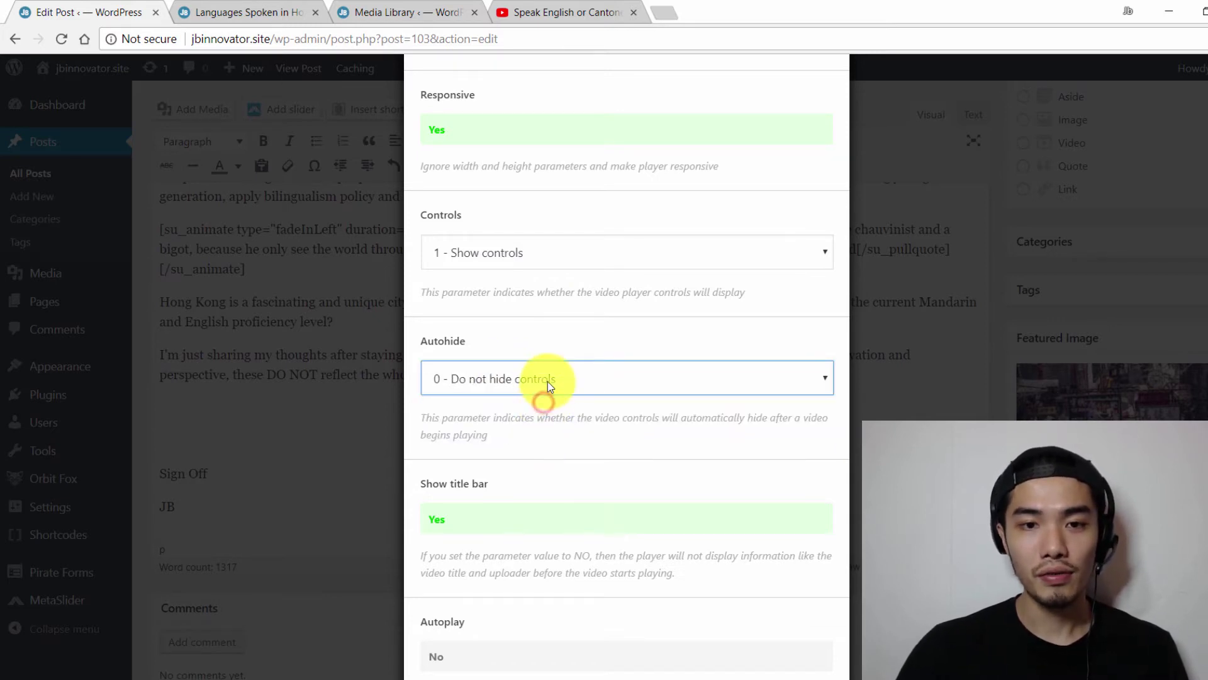
left_click(548, 380)
left_click(534, 403)
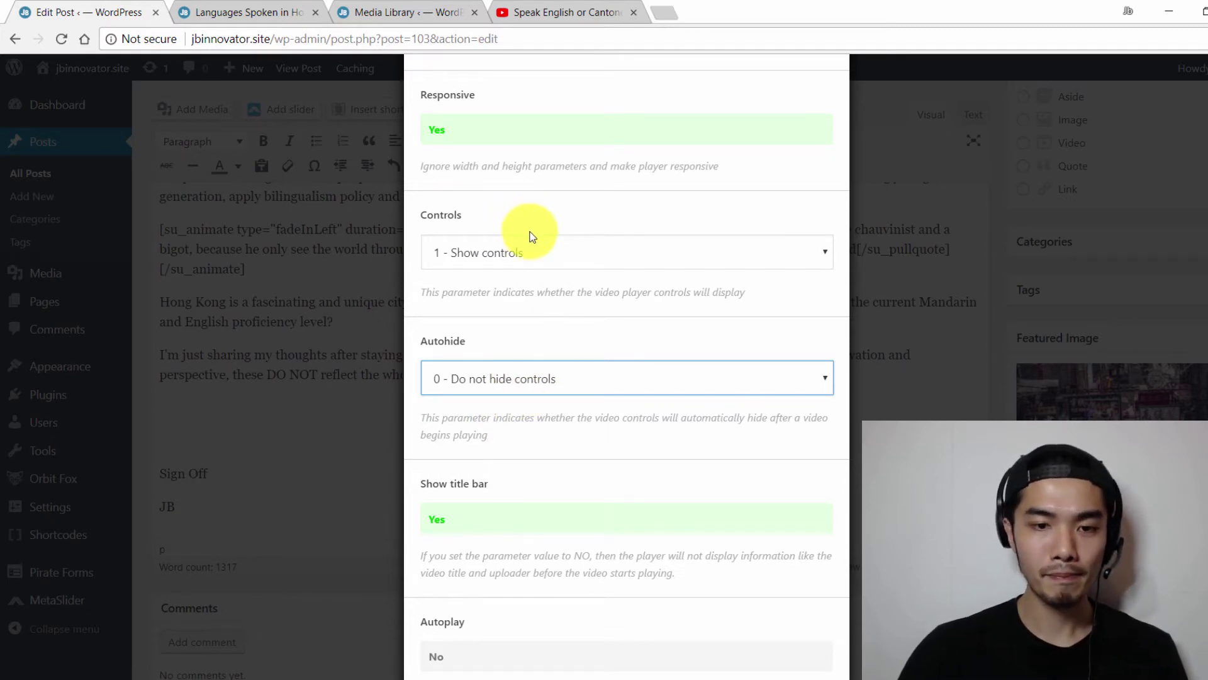
Generate a live preview of the YouTube video and insert the shortcode above "Sign Off" with the remaining options at their defaults.
scroll(532, 236, "down", 7)
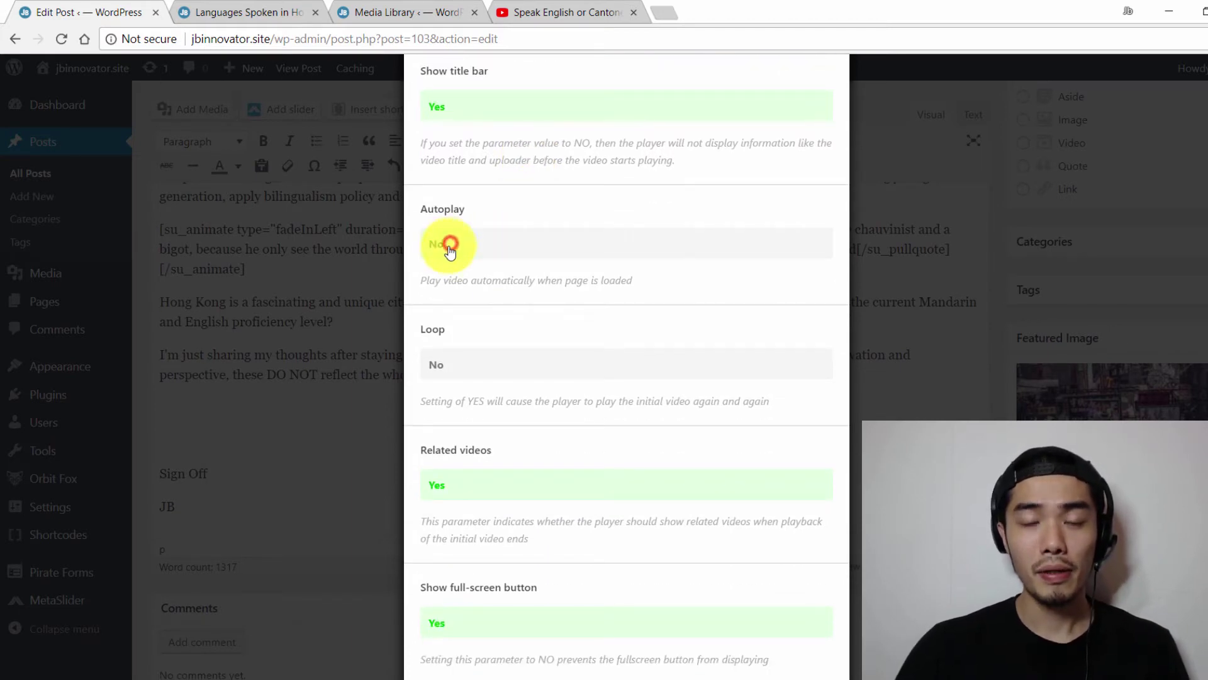
scroll(472, 254, "down", 4)
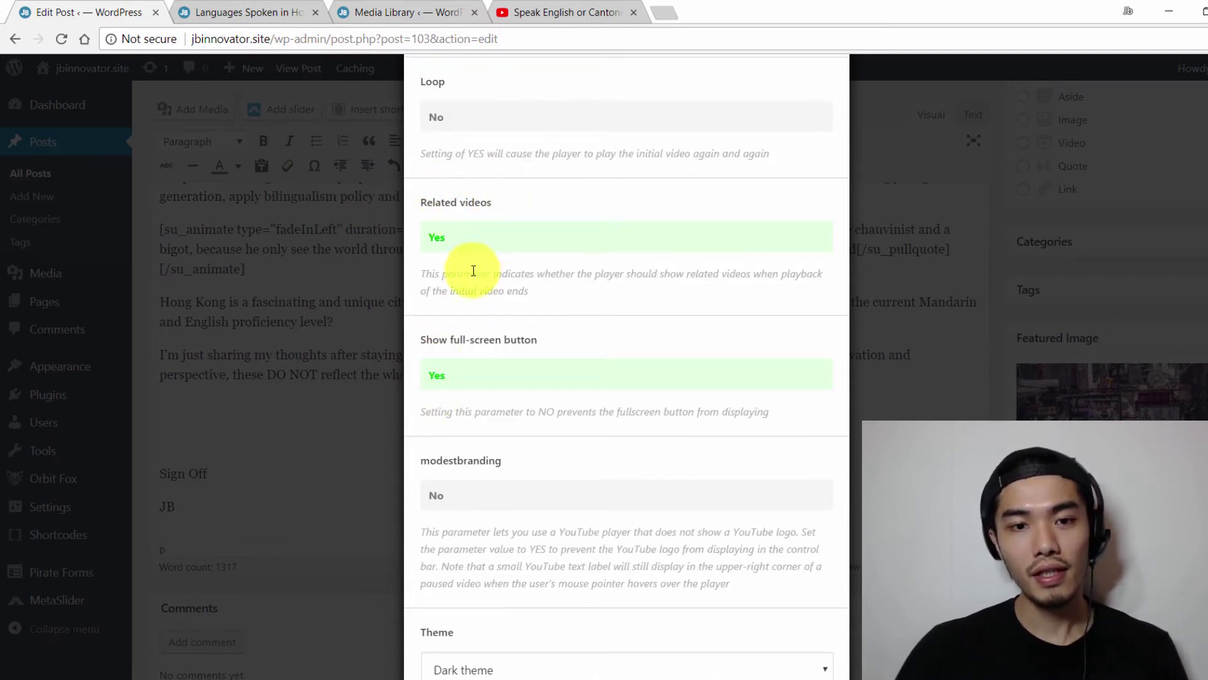
scroll(472, 274, "down", 7)
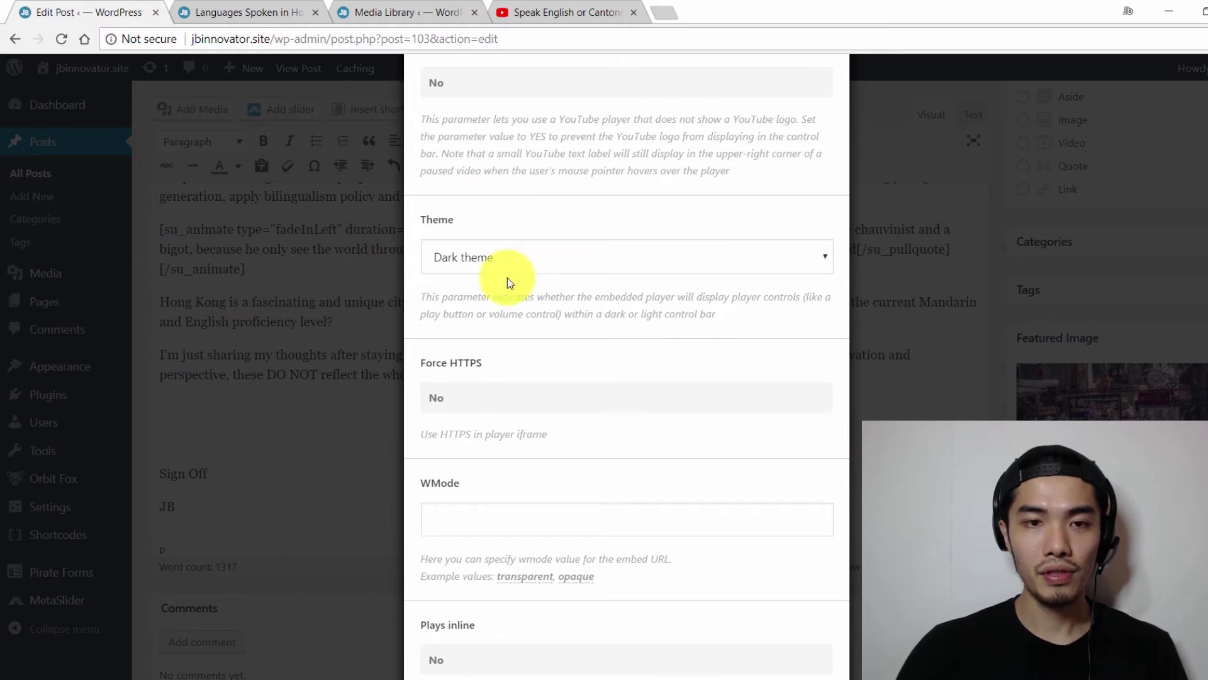
scroll(492, 233, "down", 5)
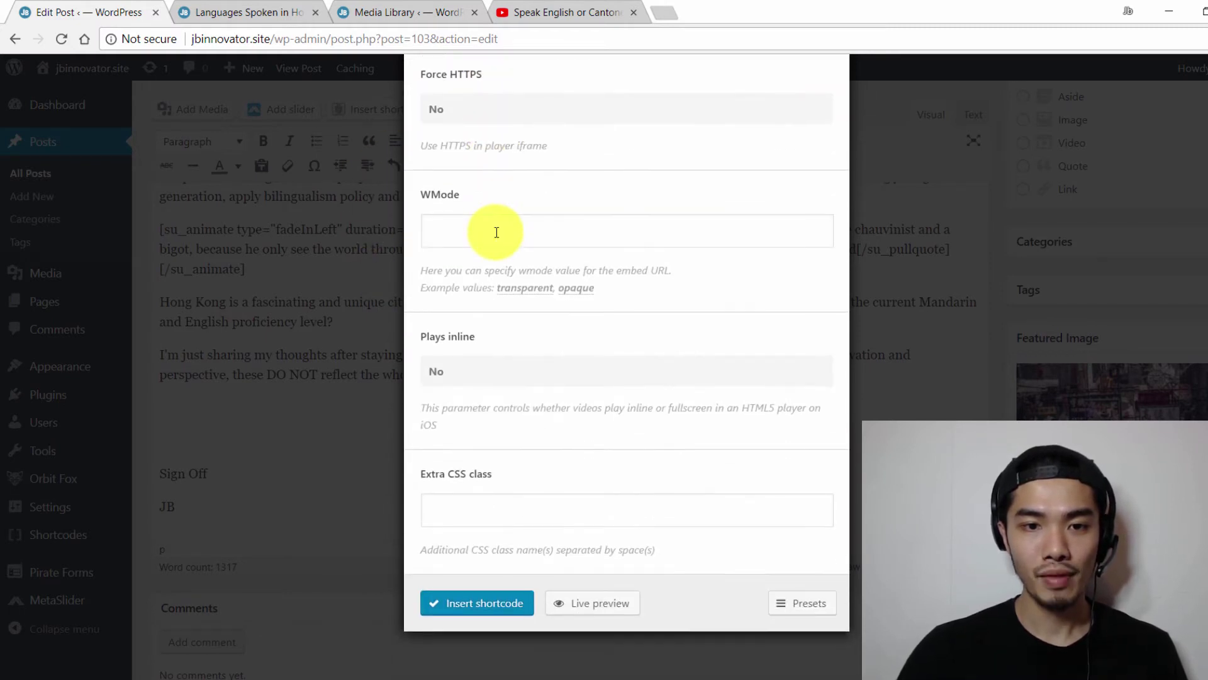
left_click(593, 603)
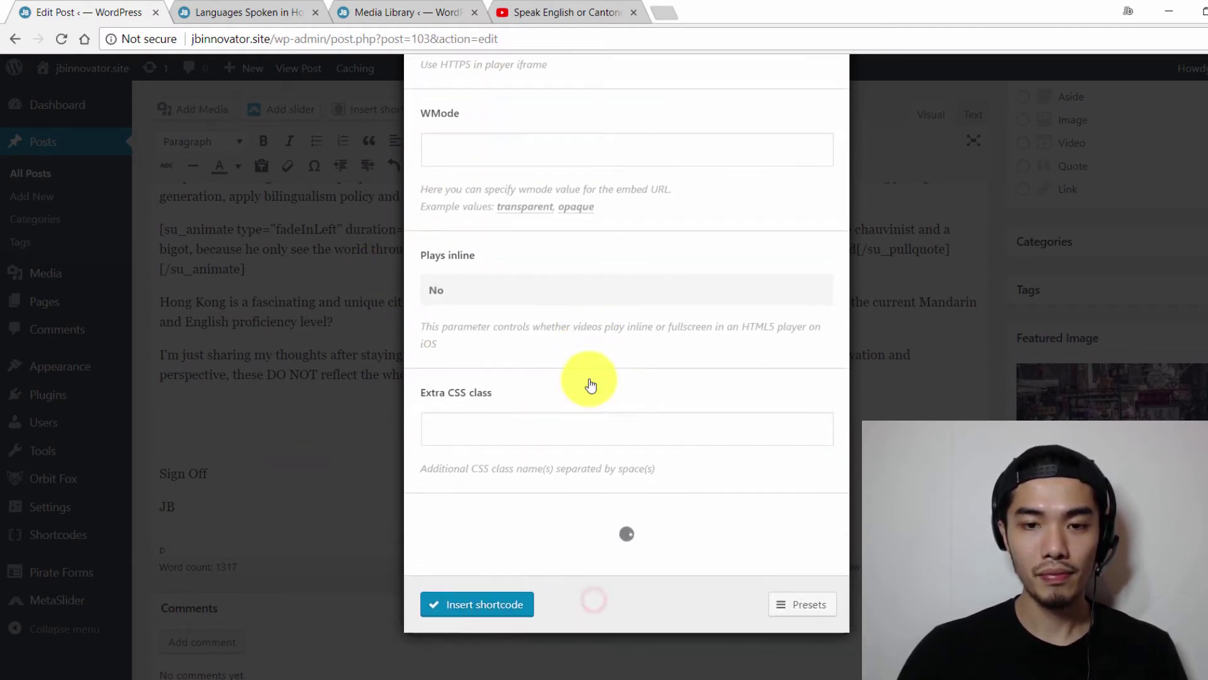
scroll(589, 382, "down", 4)
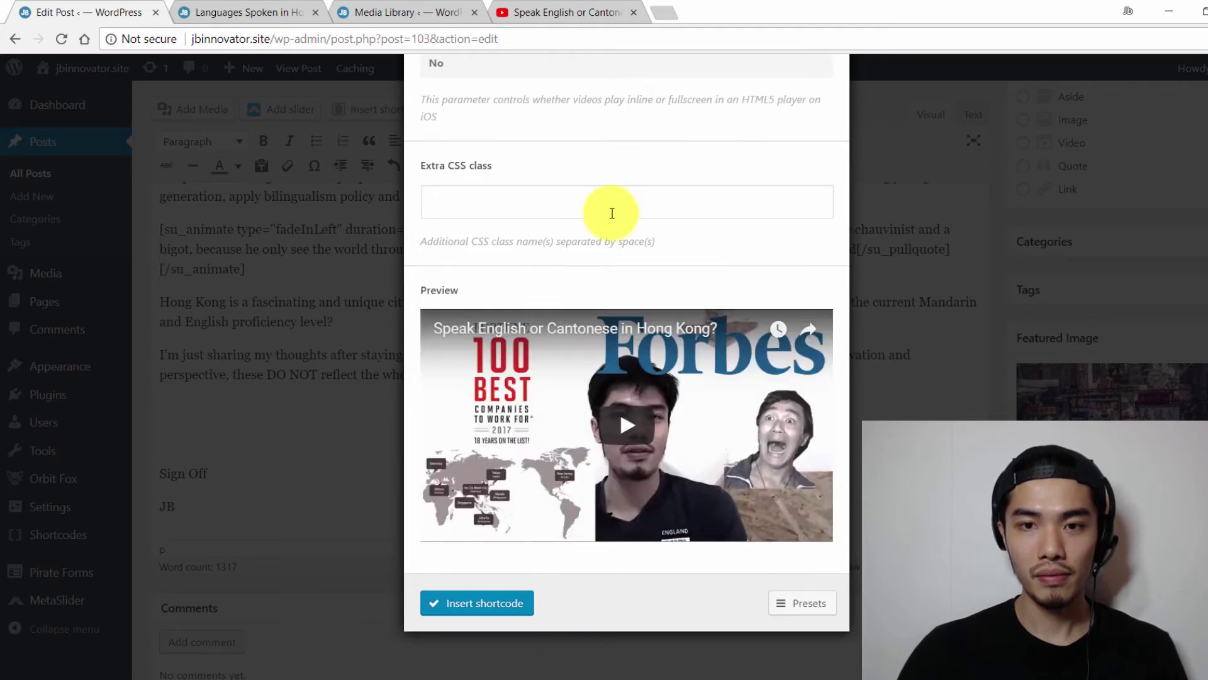
left_click(802, 603)
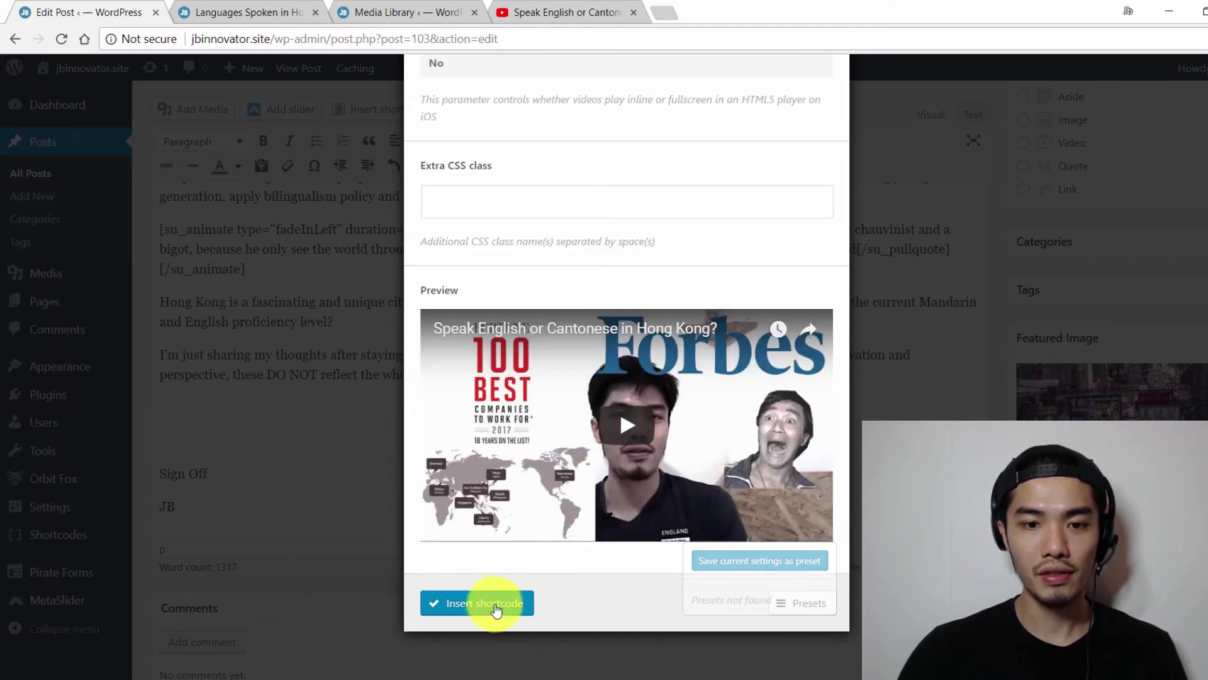
left_click(494, 604)
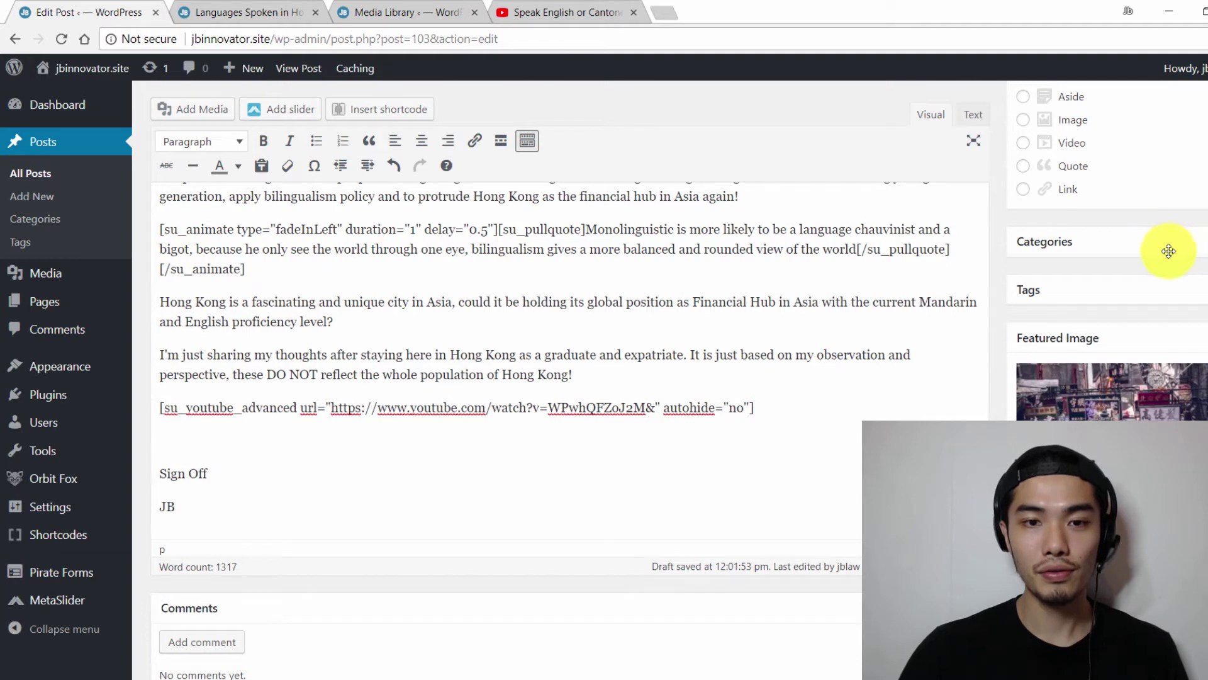
Preview the post's changes and check how the embedded YouTube video sits beside the pullquote near the end.
scroll(1169, 255, "up", 7)
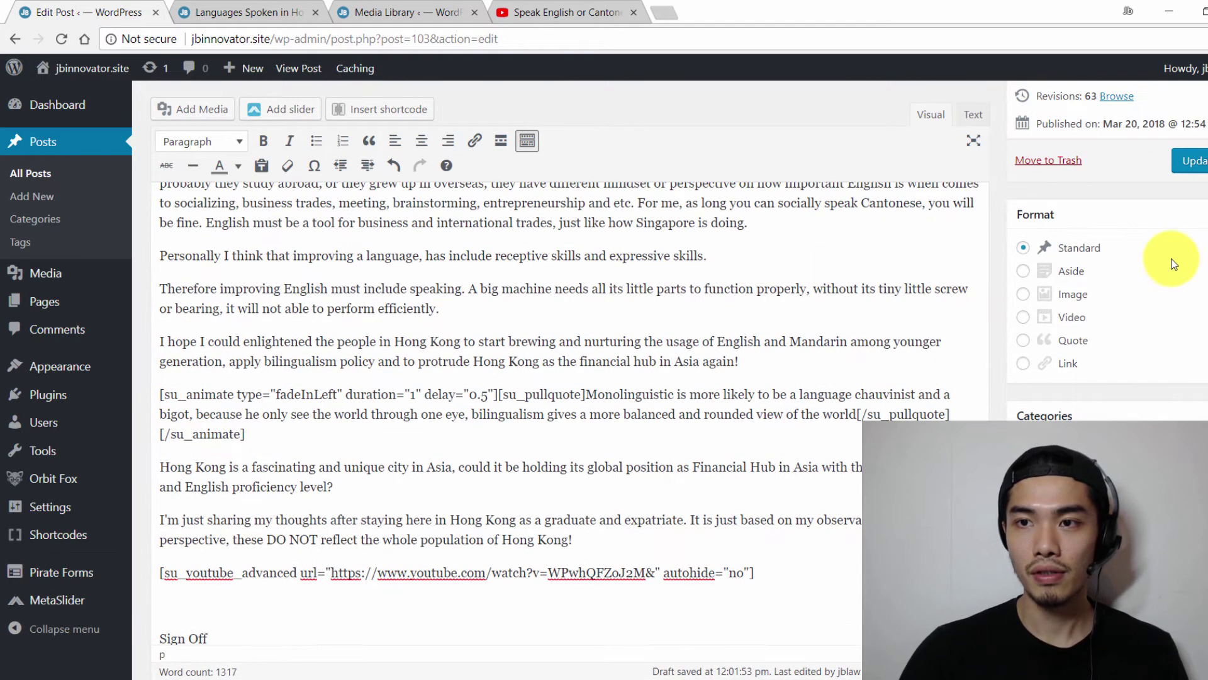
left_click(1171, 158)
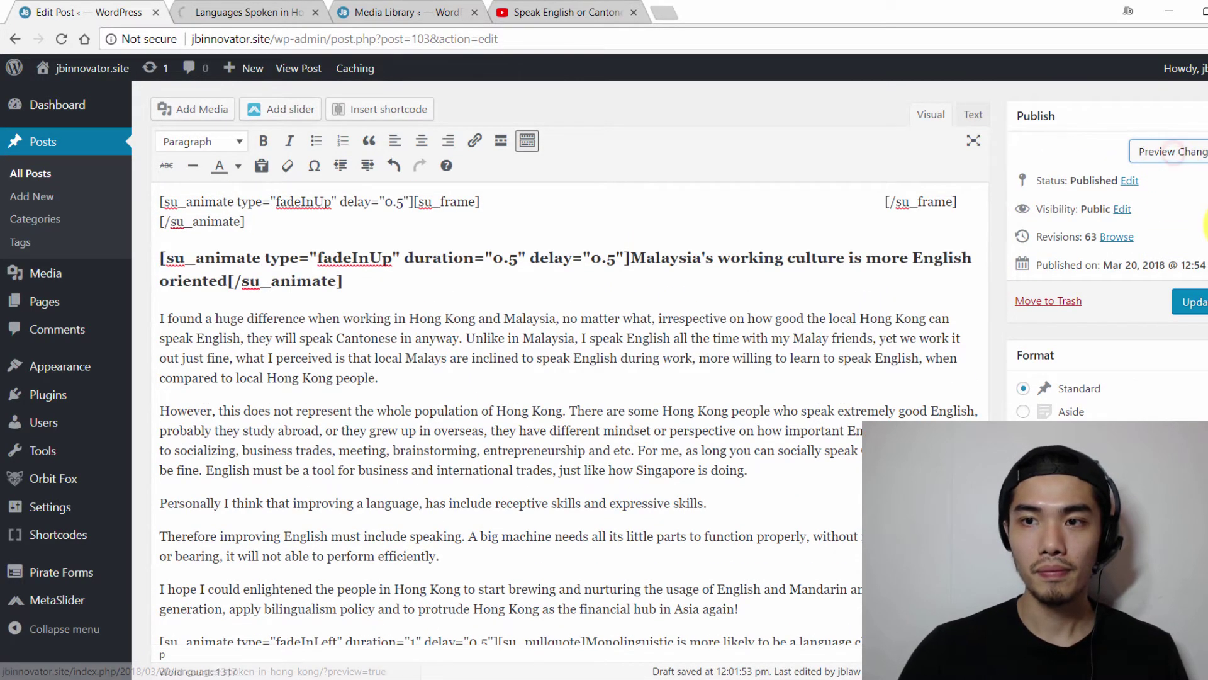
left_click(249, 13)
scroll(509, 390, "down", 15)
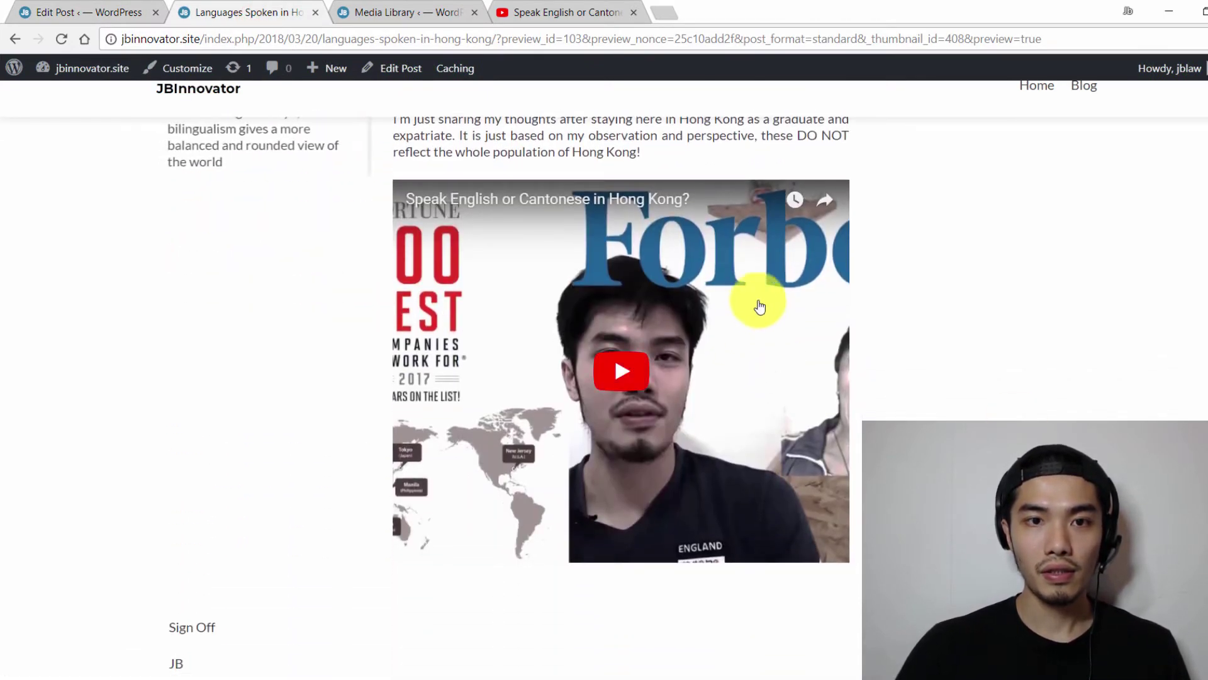
scroll(615, 351, "up", 1)
scroll(582, 350, "down", 3)
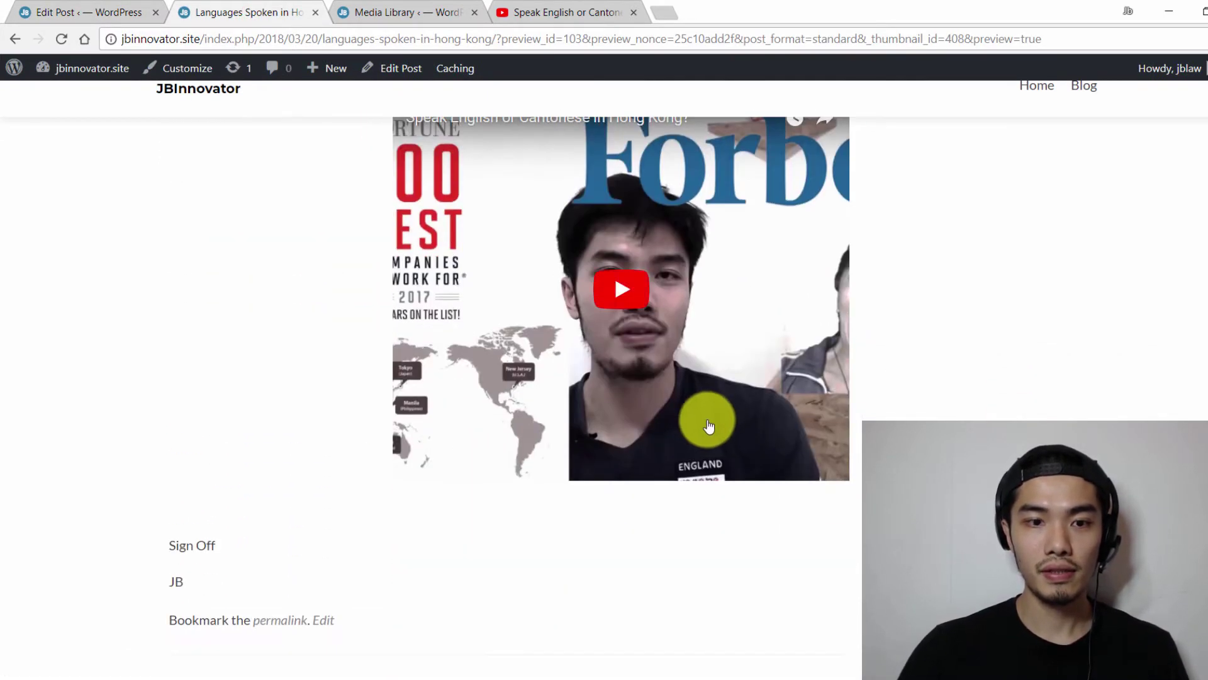
scroll(724, 412, "up", 2)
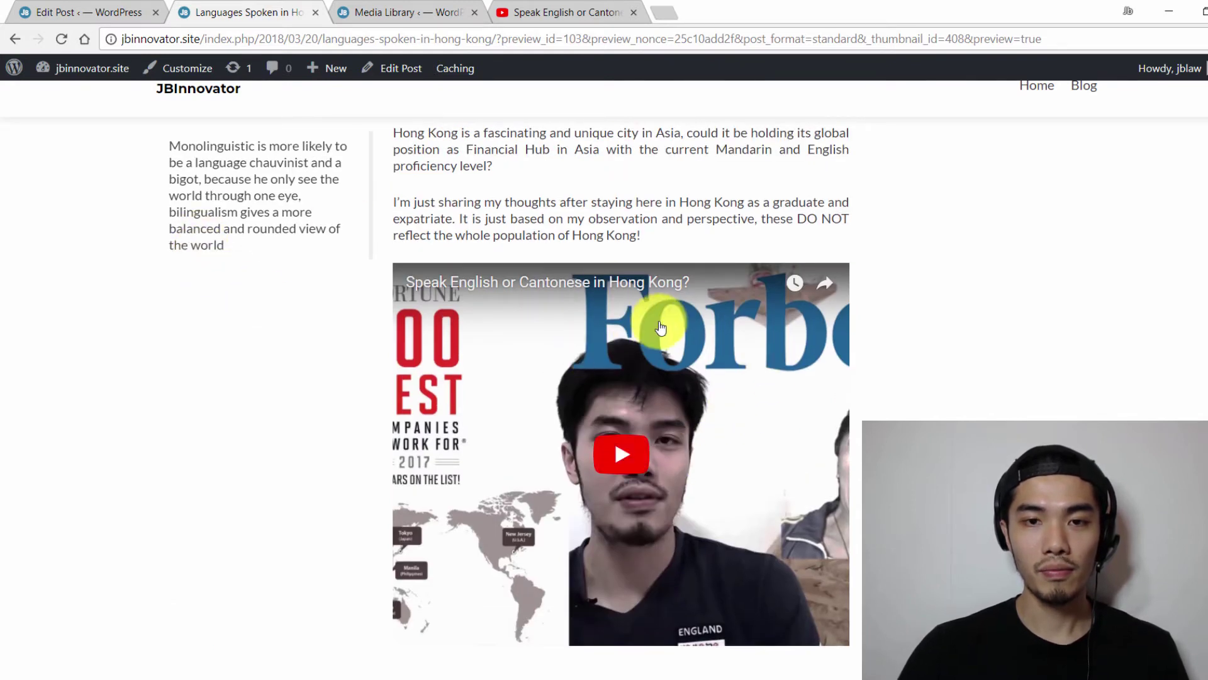
scroll(695, 202, "down", 1)
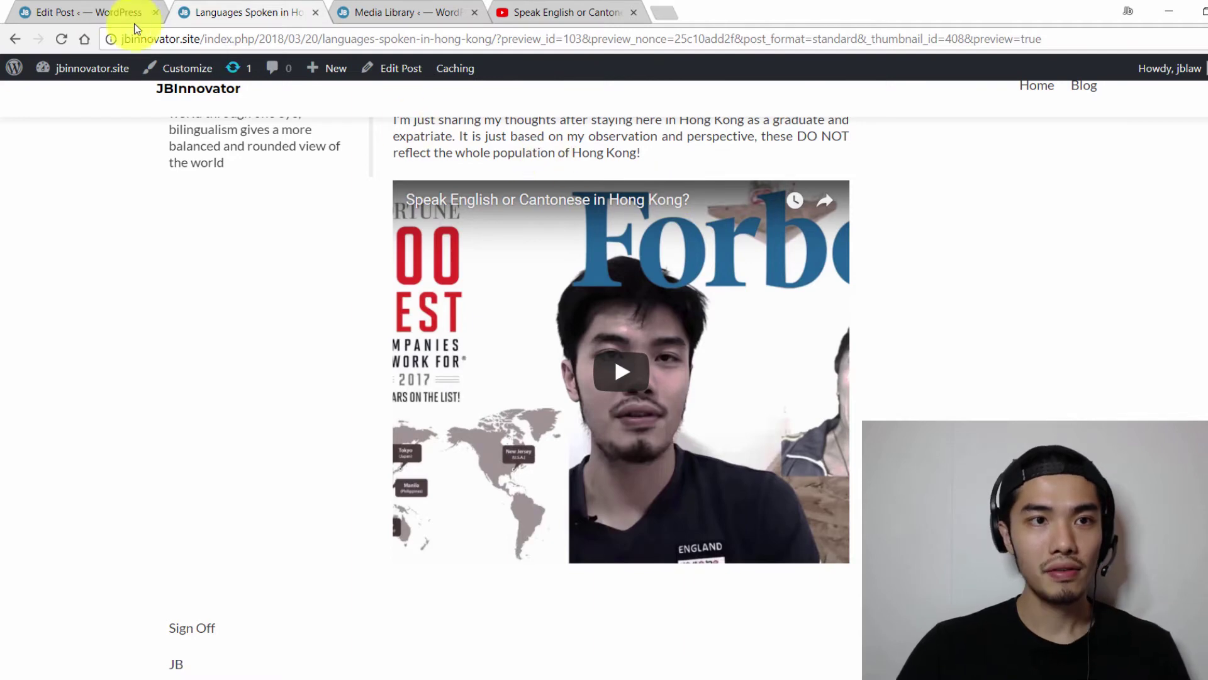
Return to the post editor and add an empty line above the su_youtube_advanced shortcode.
left_click(116, 11)
scroll(805, 415, "down", 5)
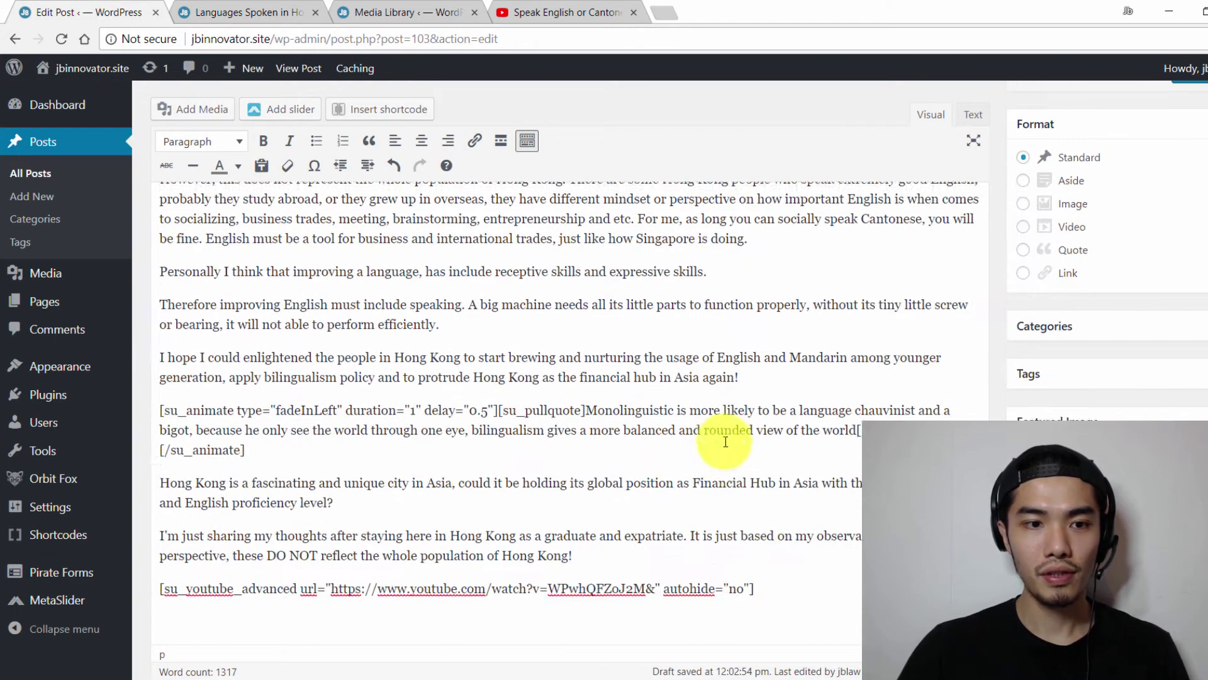
scroll(333, 565, "down", 1)
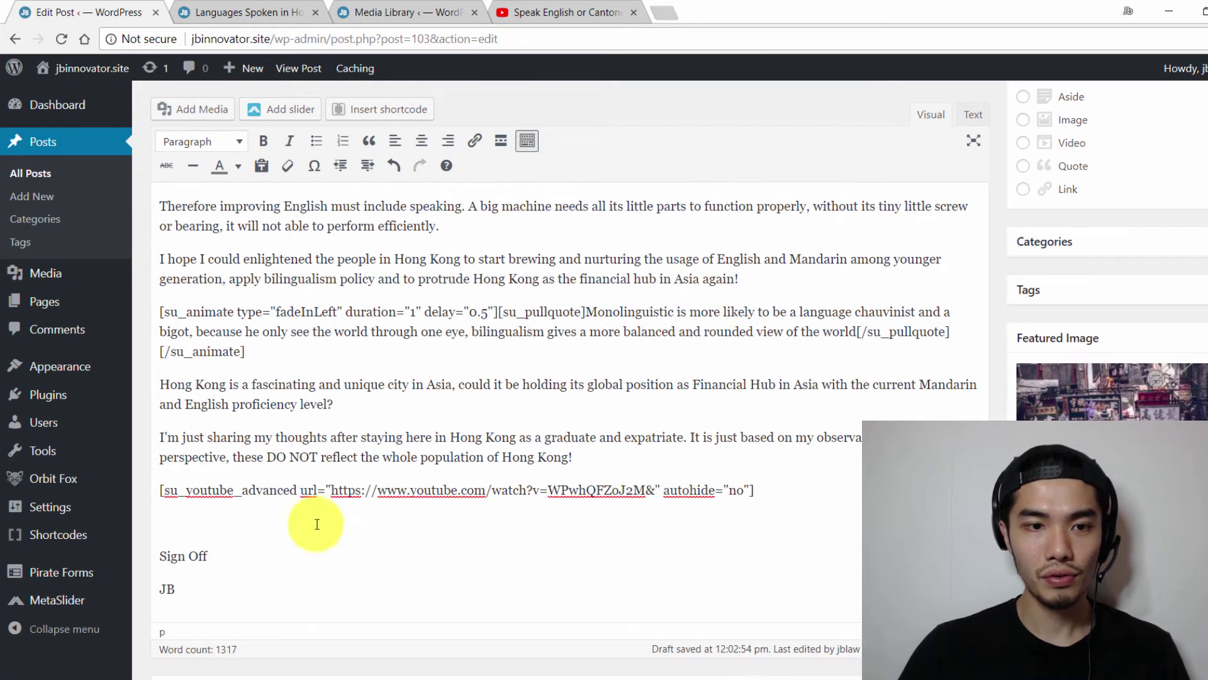
key("Return")
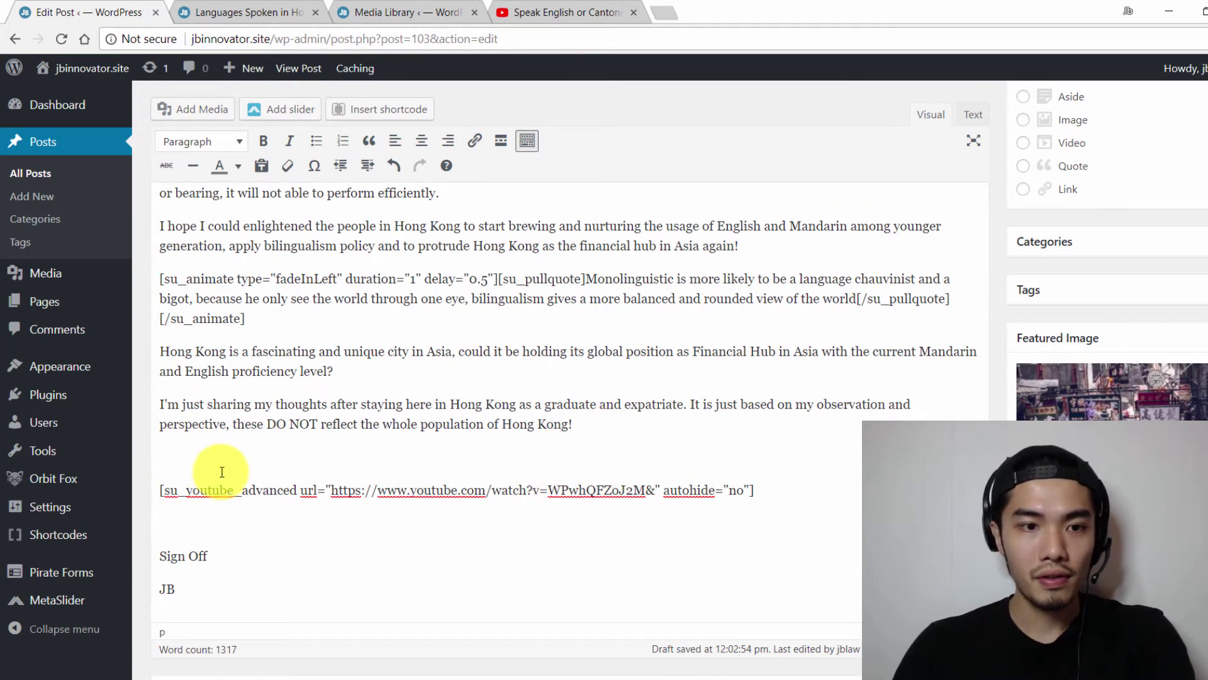
Preview the post's changes again and check the embedded video's width and spacing below the pullquote.
scroll(1149, 390, "up", 3)
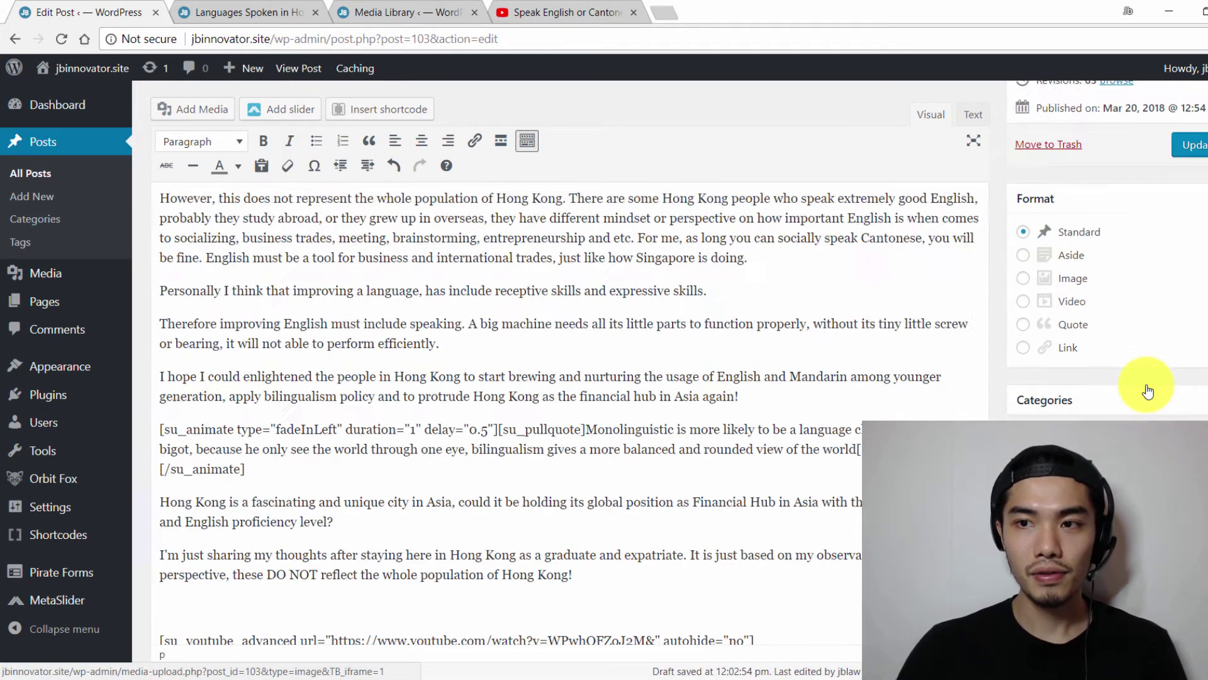
scroll(1148, 390, "up", 3)
left_click(1184, 151)
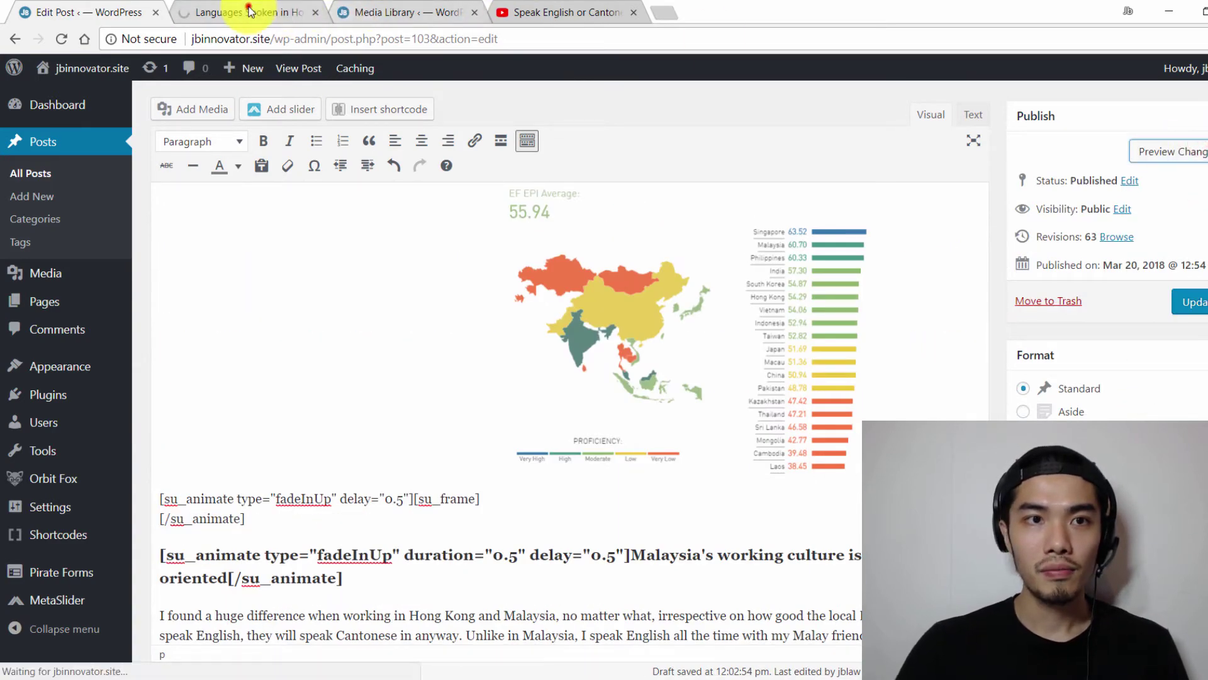
left_click(250, 11)
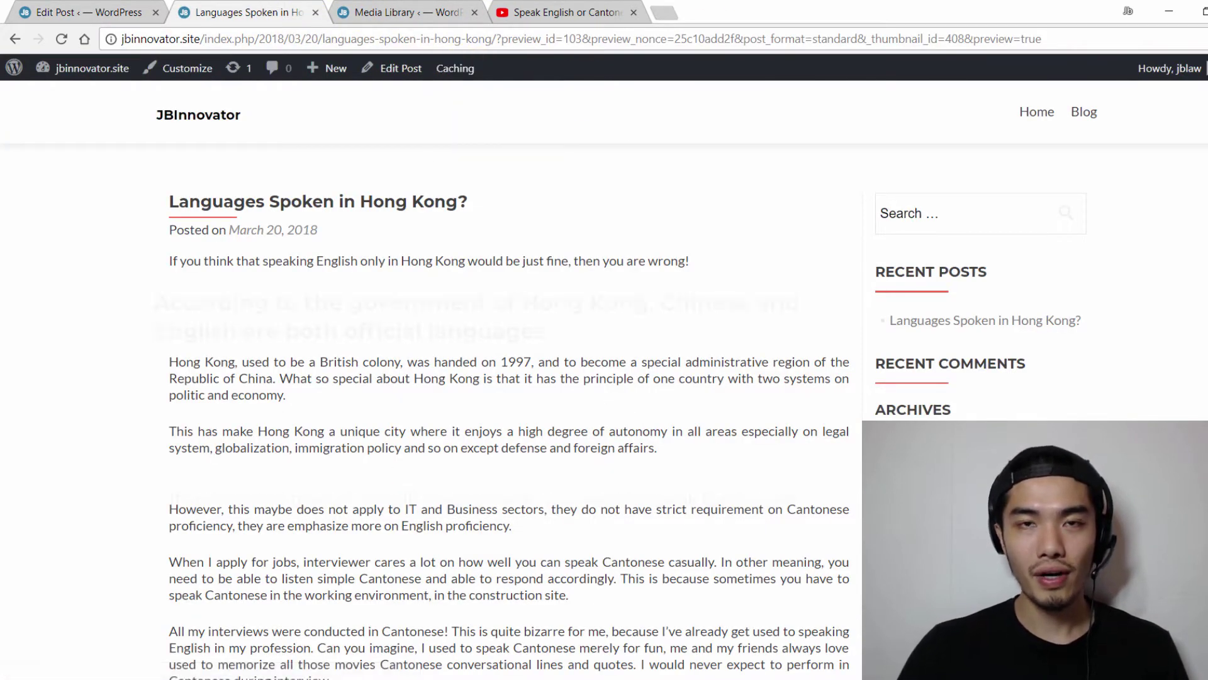
scroll(503, 377, "down", 20)
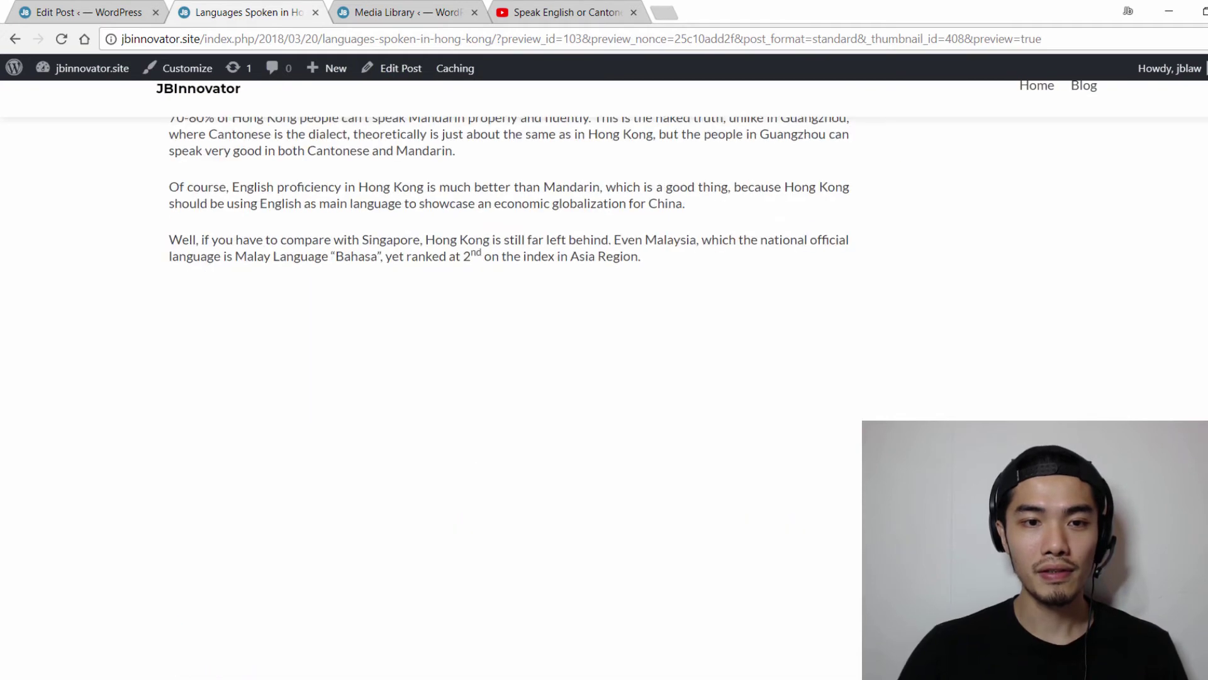
scroll(510, 377, "down", 15)
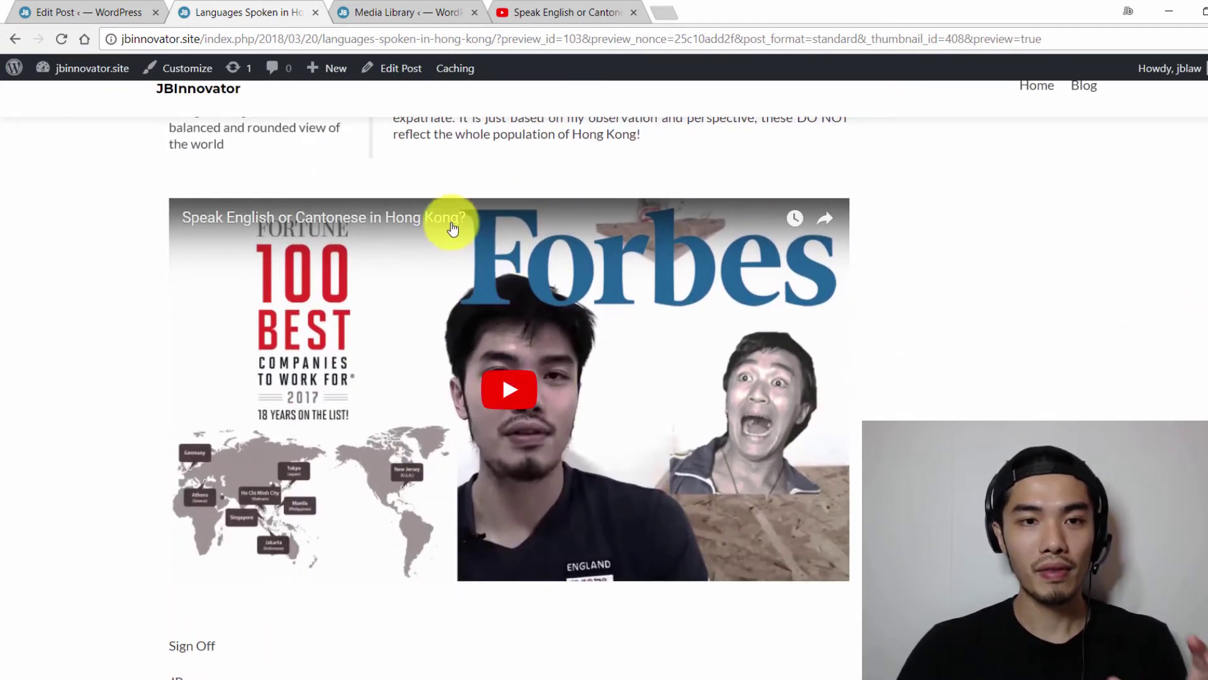
scroll(453, 229, "up", 1)
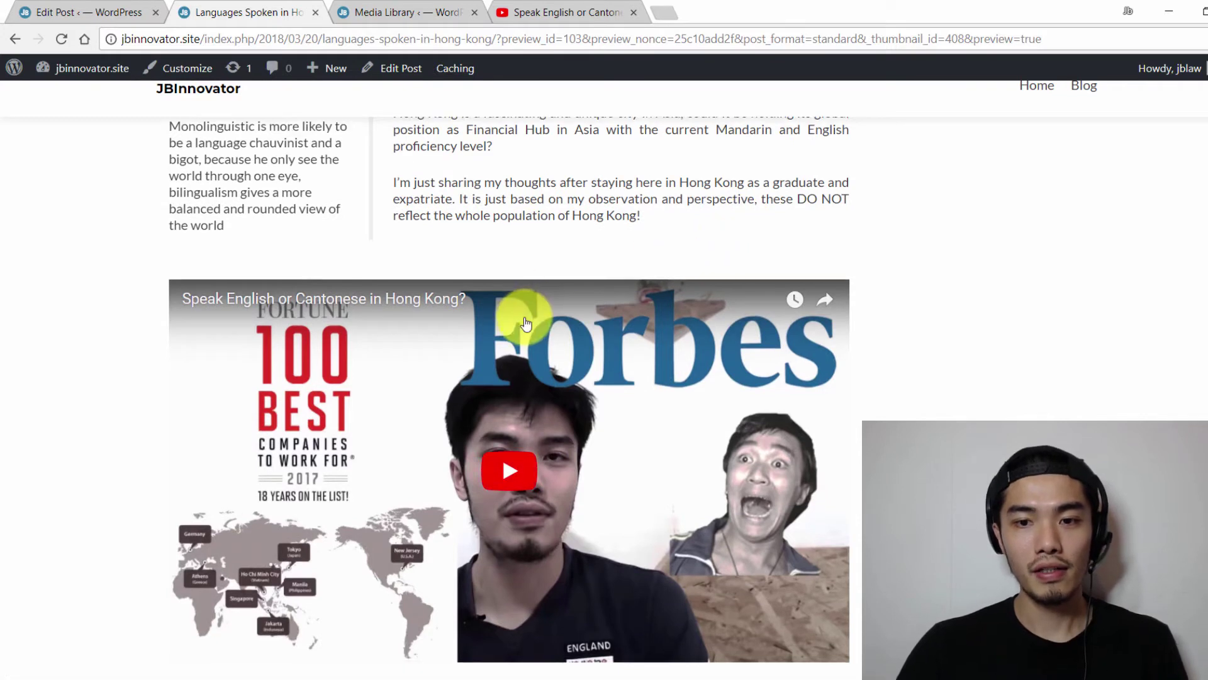
scroll(526, 323, "down", 1)
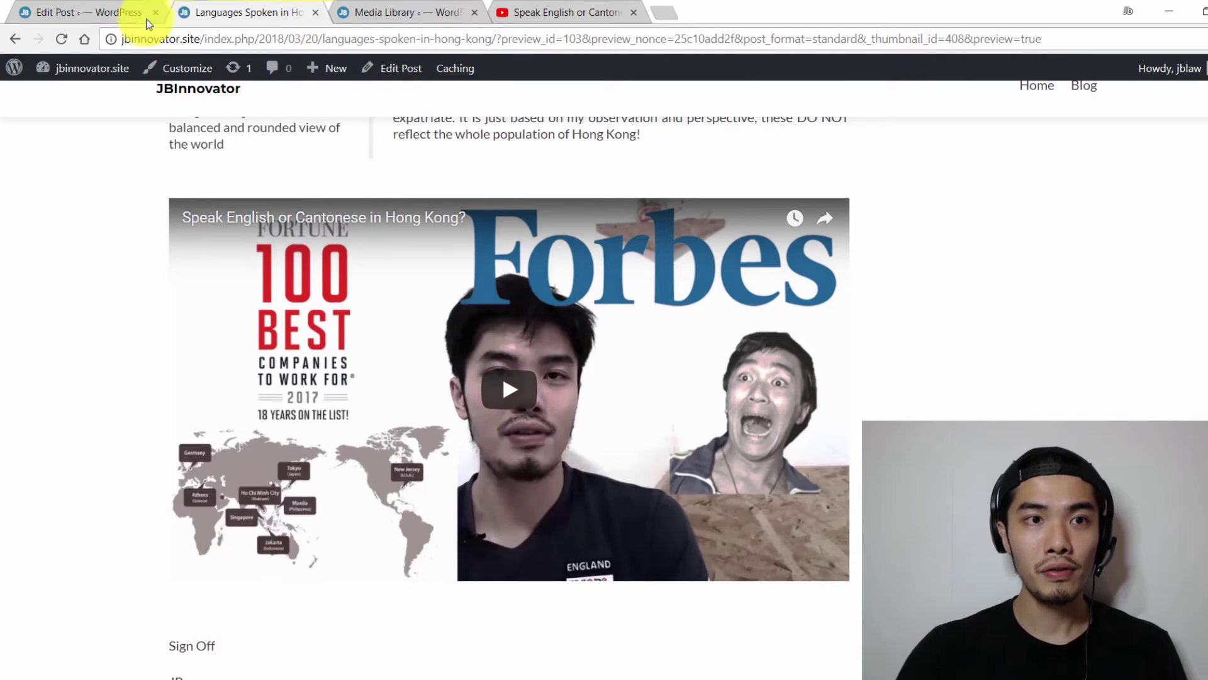
Return to the post editor and place the cursor on the empty line above the su_youtube_advanced shortcode.
left_click(97, 12)
scroll(434, 441, "down", 10)
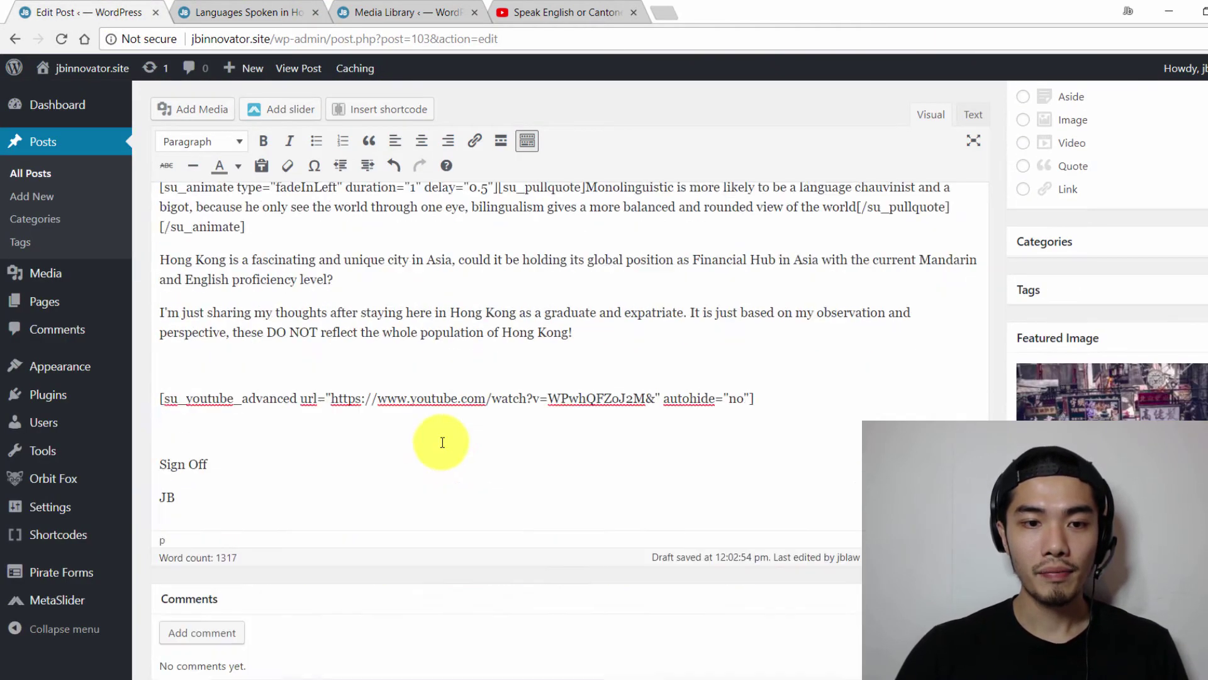
scroll(445, 441, "up", 3)
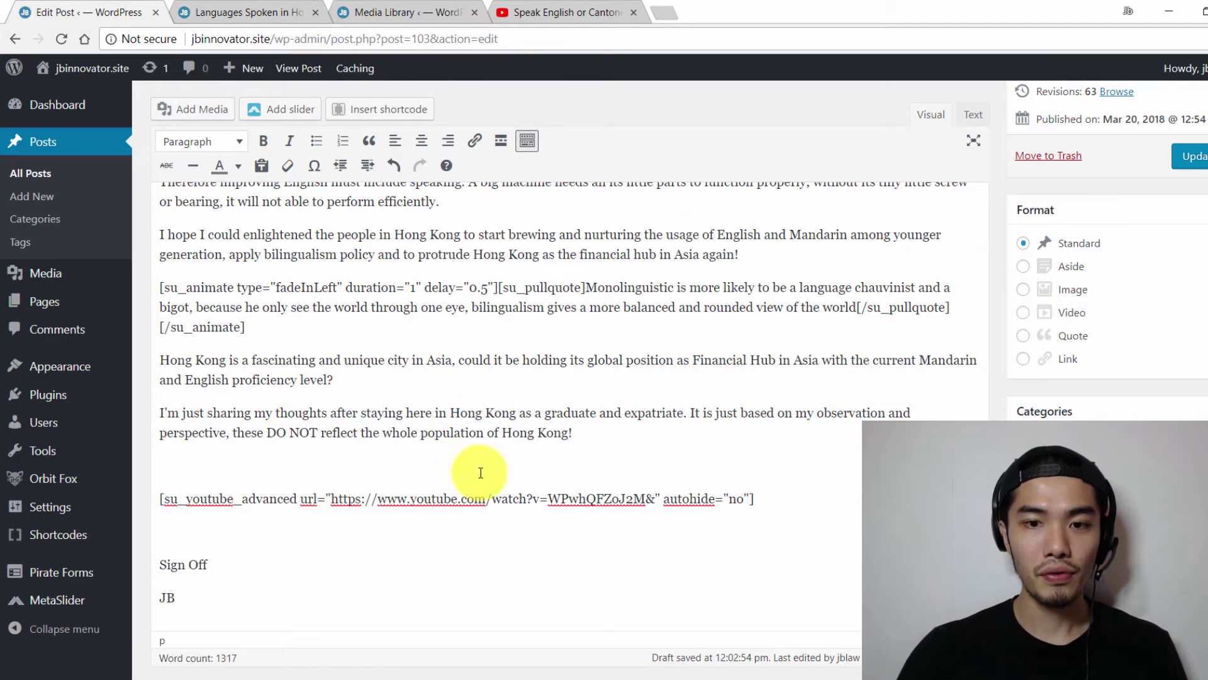
left_click(453, 466)
left_click(395, 113)
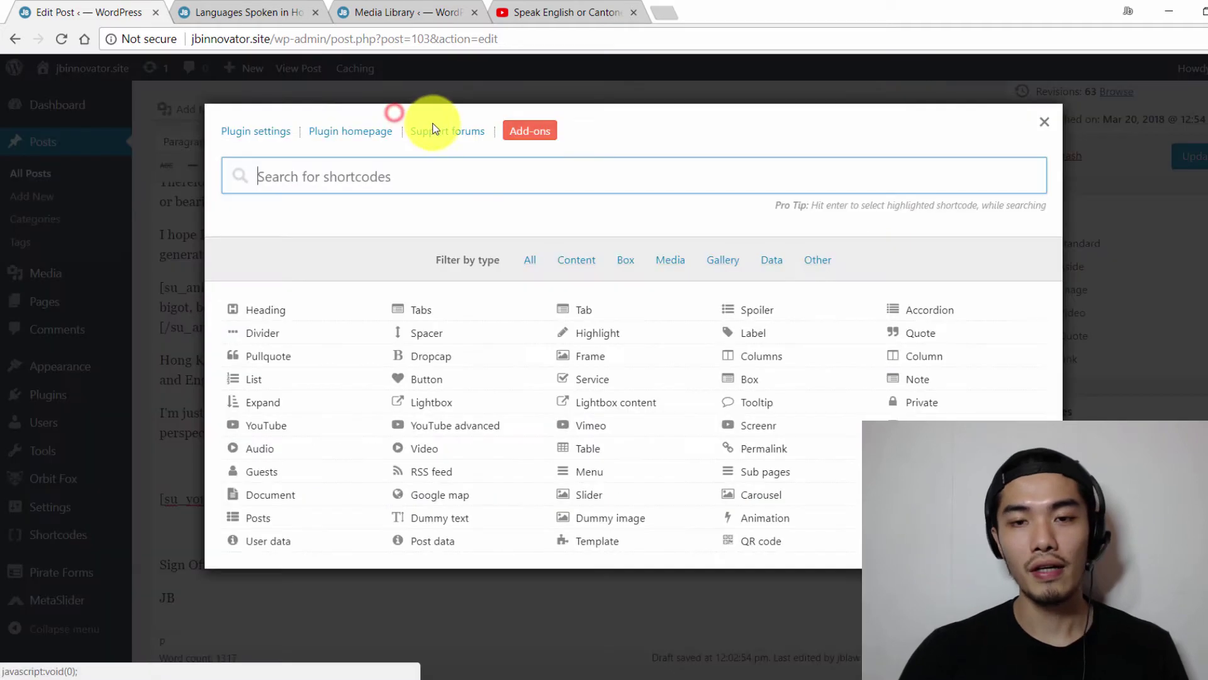
left_click(480, 425)
left_click(537, 333)
type("https://www.youtube.com/watch?v=WFvAQFZo2MA")
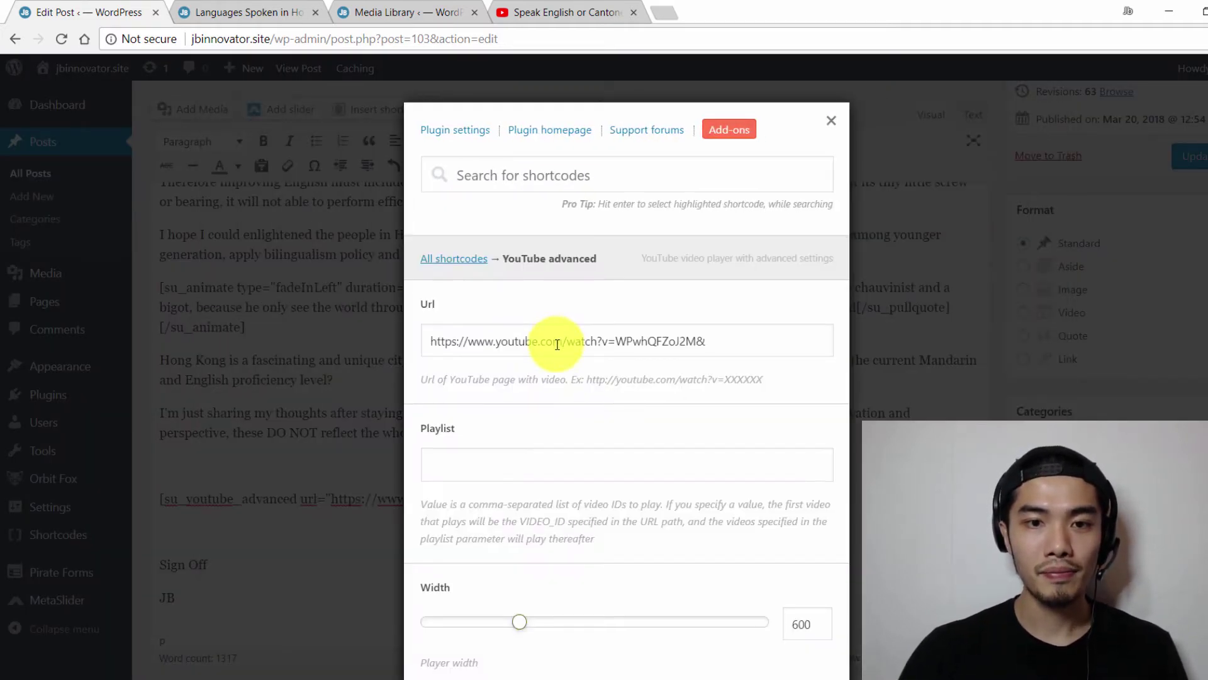
scroll(558, 345, "down", 6)
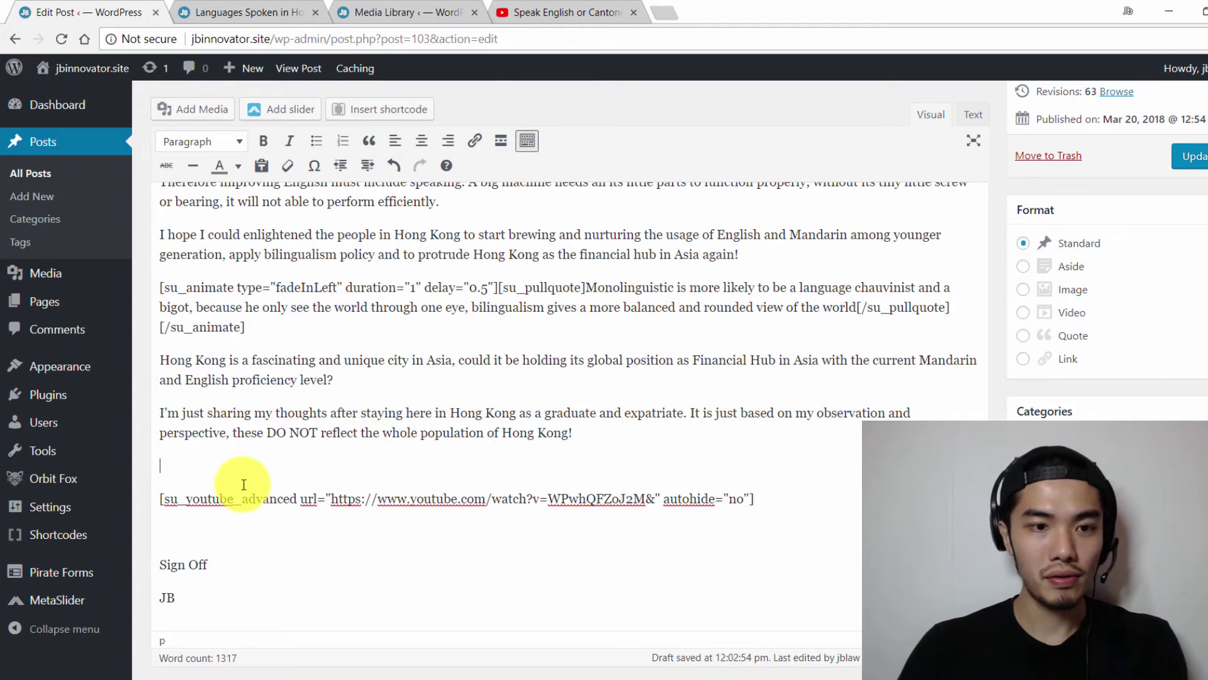
Insert an Animation shortcode of type rotateInUpLeft with a duration of 3 seconds on a new empty line above the su_youtube_advanced shortcode.
key("Return")
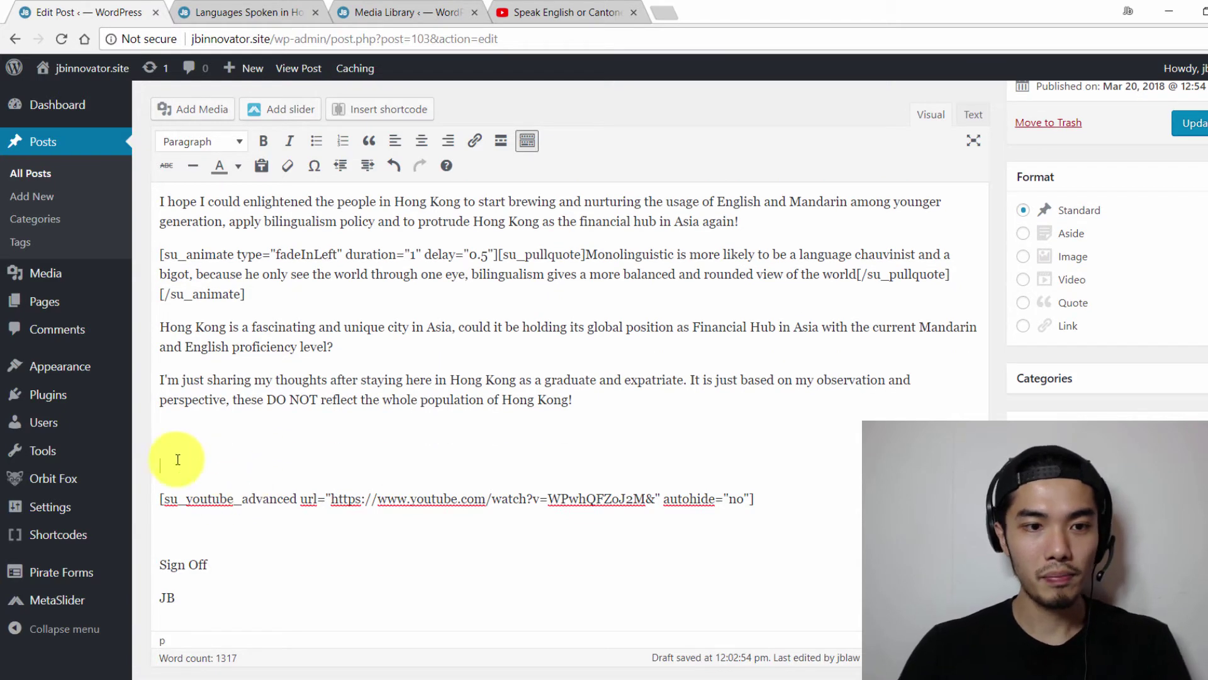
left_click(401, 116)
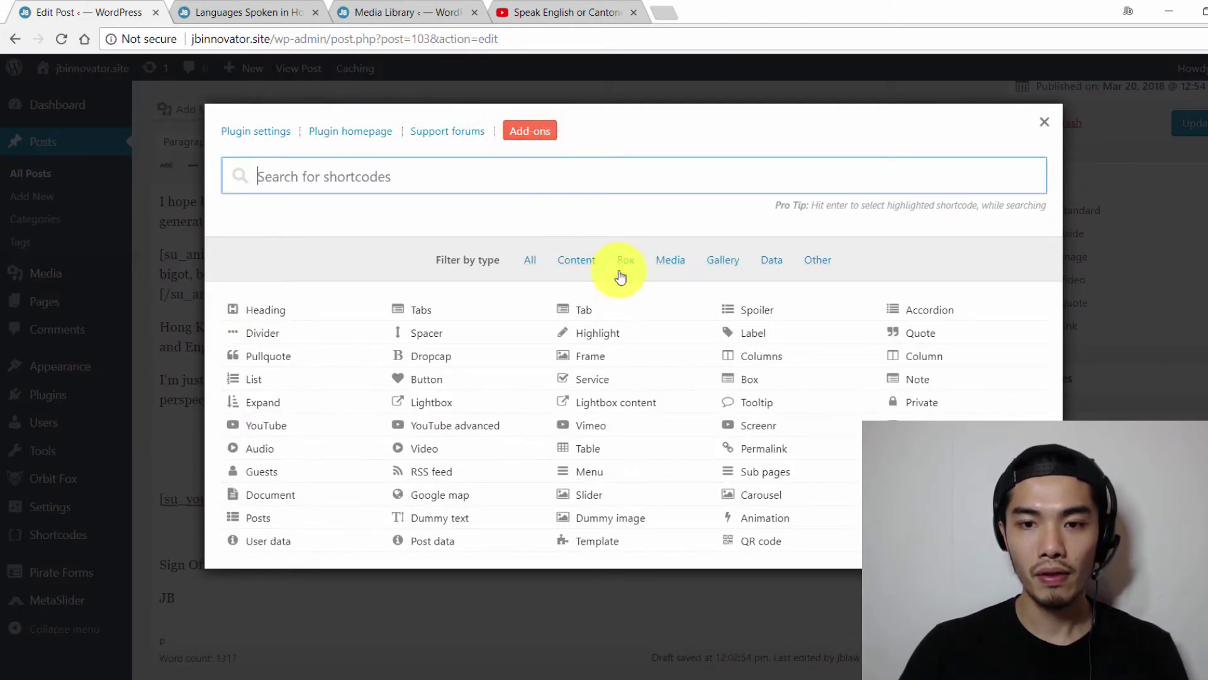
left_click(761, 517)
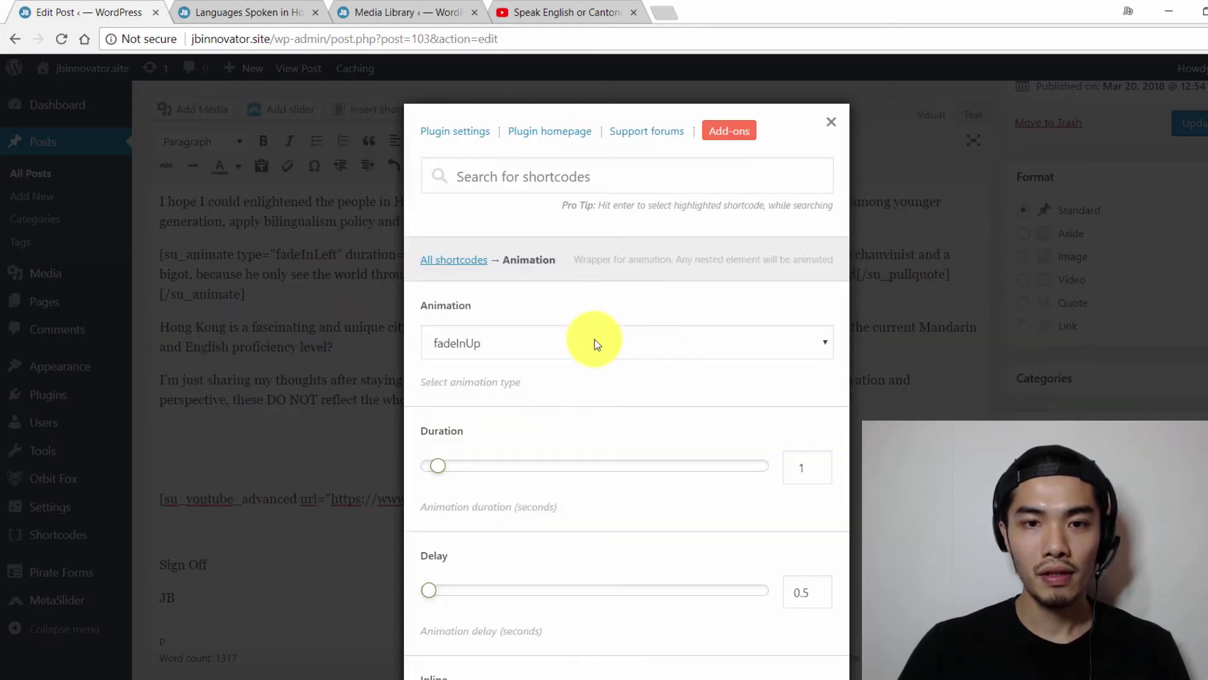
left_click(603, 341)
scroll(557, 274, "down", 5)
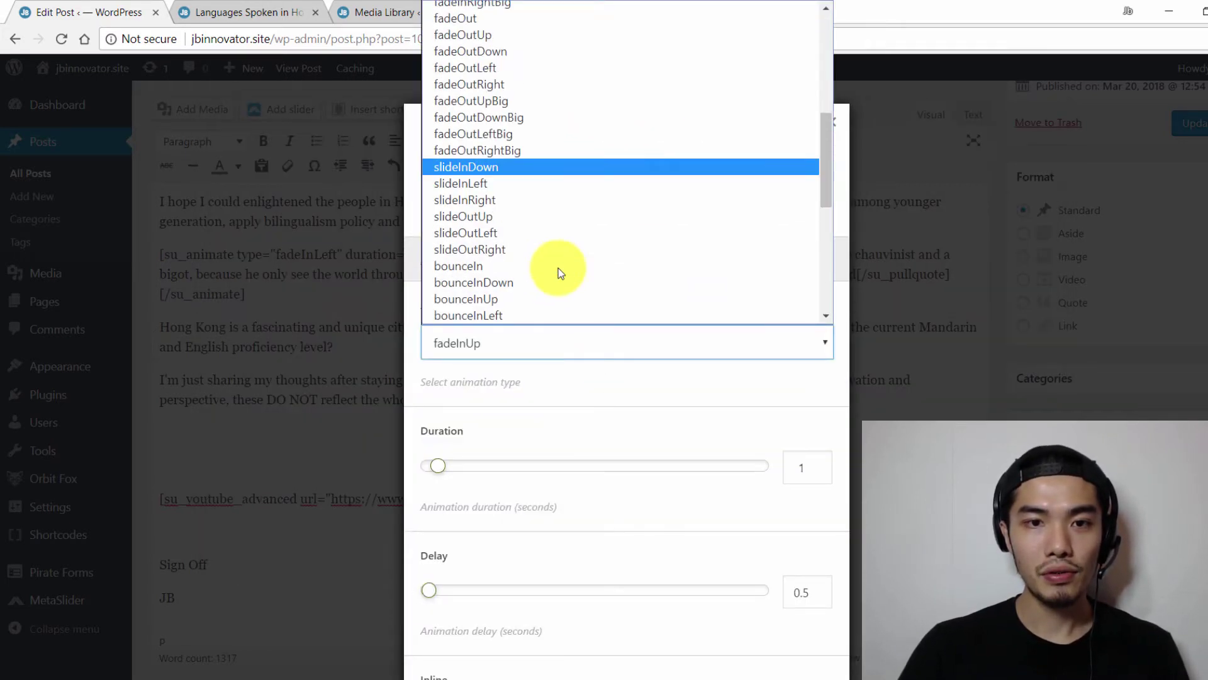
scroll(558, 274, "down", 5)
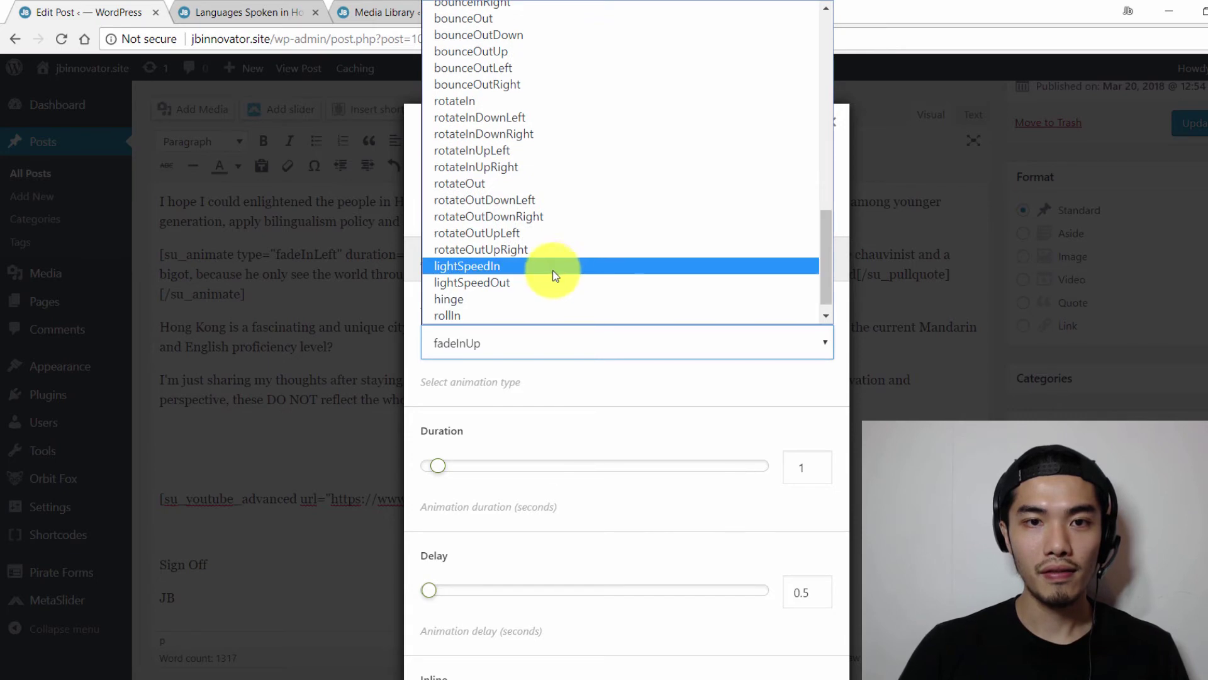
scroll(553, 275, "up", 3)
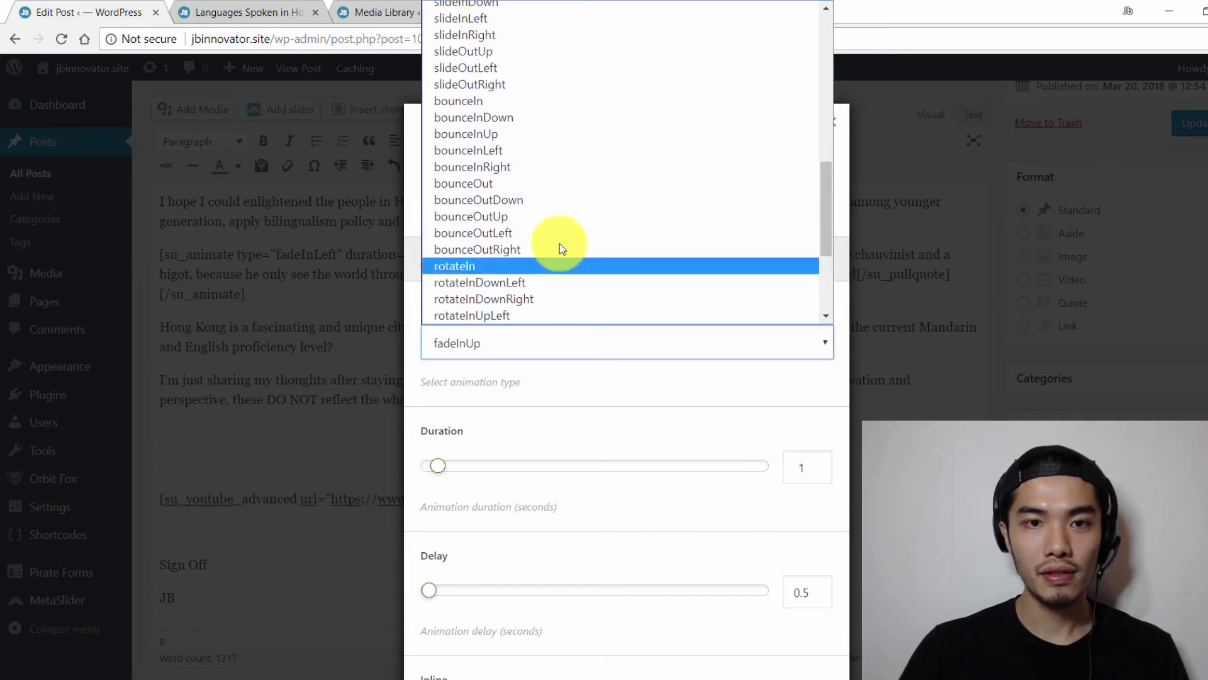
left_click(538, 314)
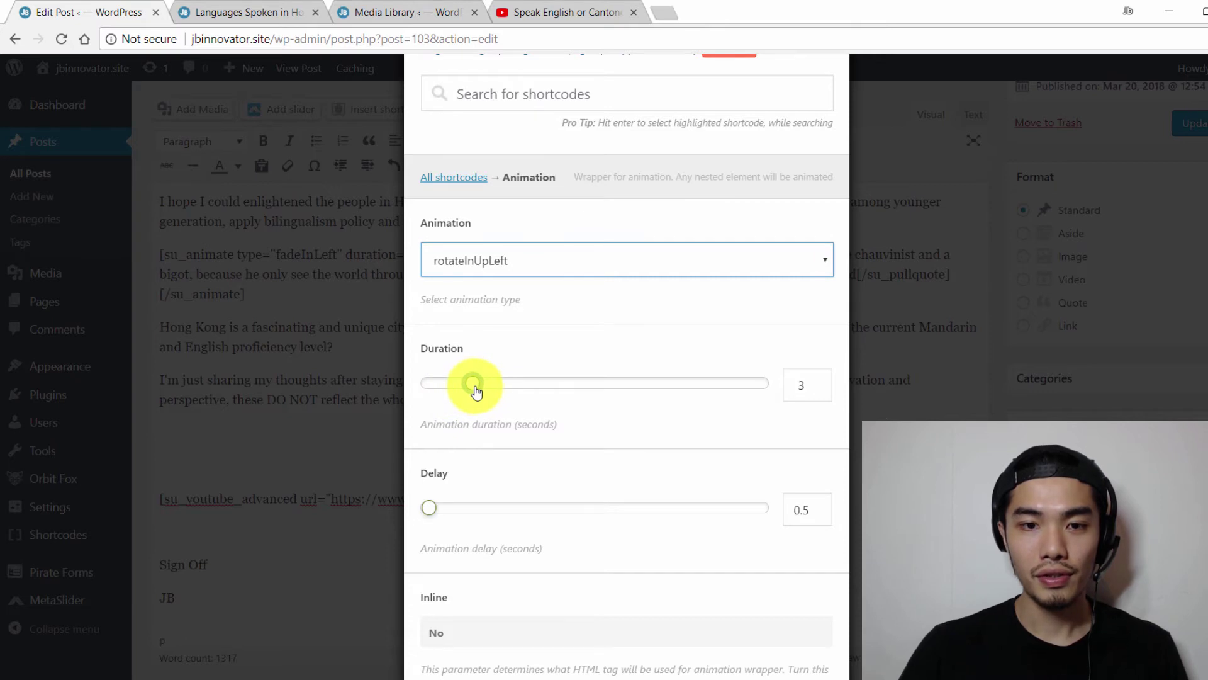
scroll(550, 405, "down", 7)
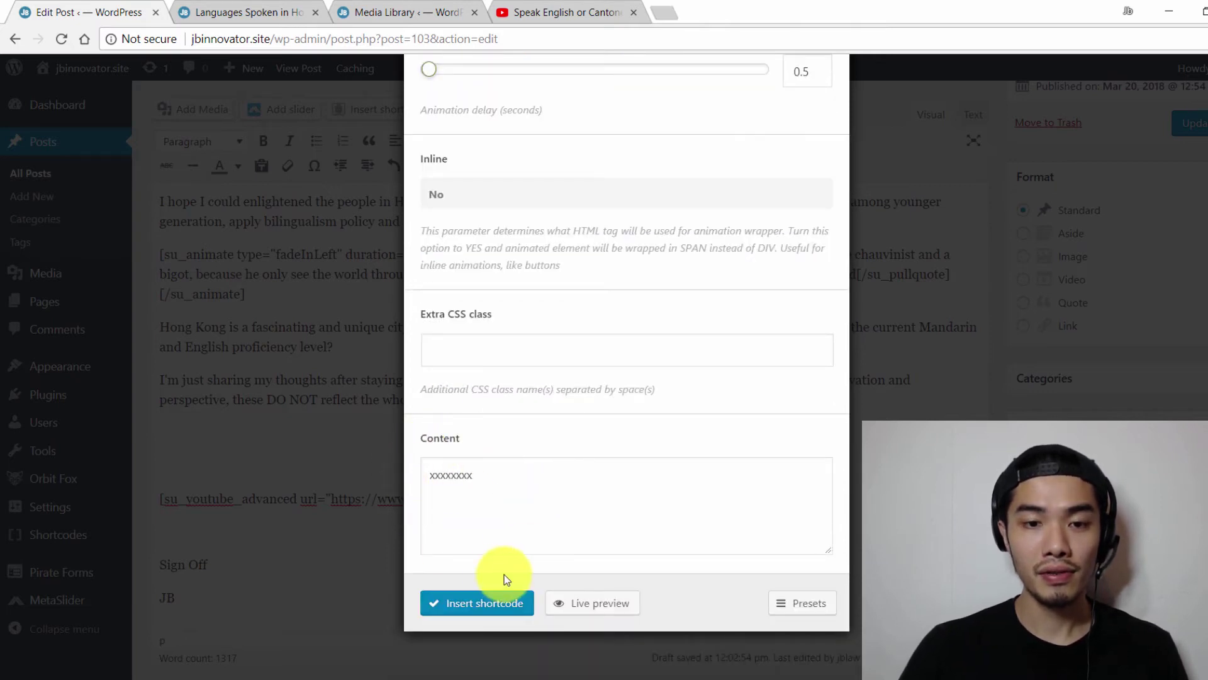
left_click(480, 605)
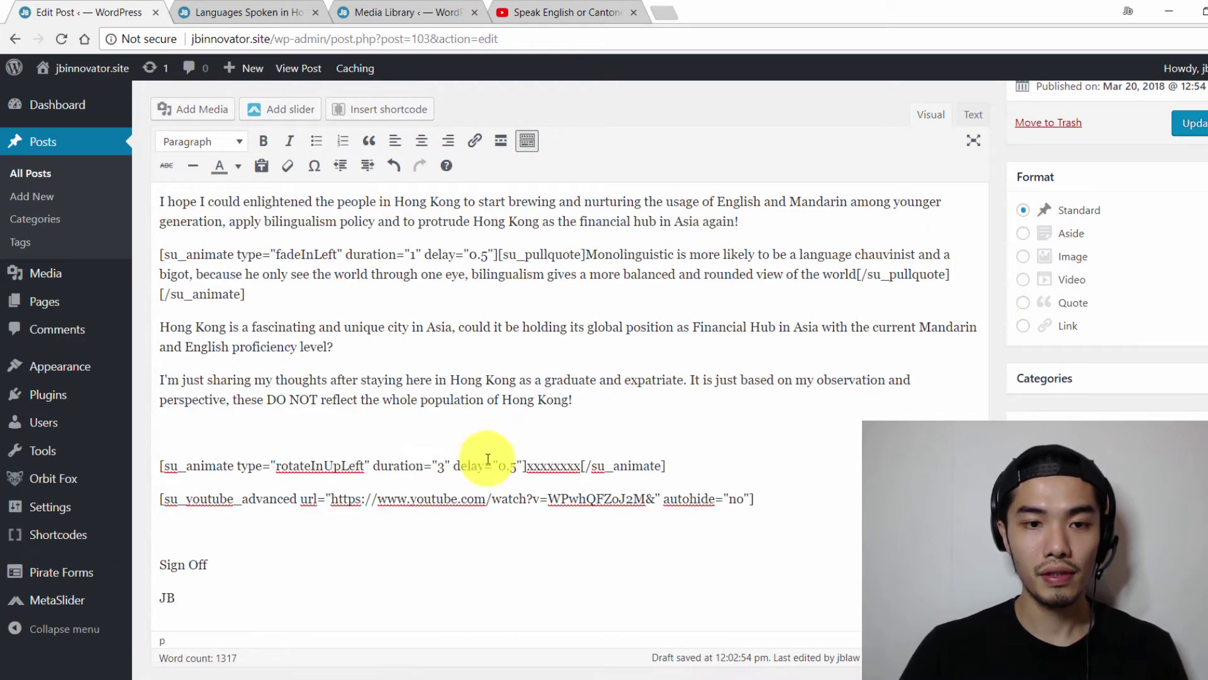
Move the su_youtube_advanced shortcode inside the rotateInUpLeft su_animate tags and delete the xxxxxxxx placeholder.
left_click_drag(754, 500, 162, 501)
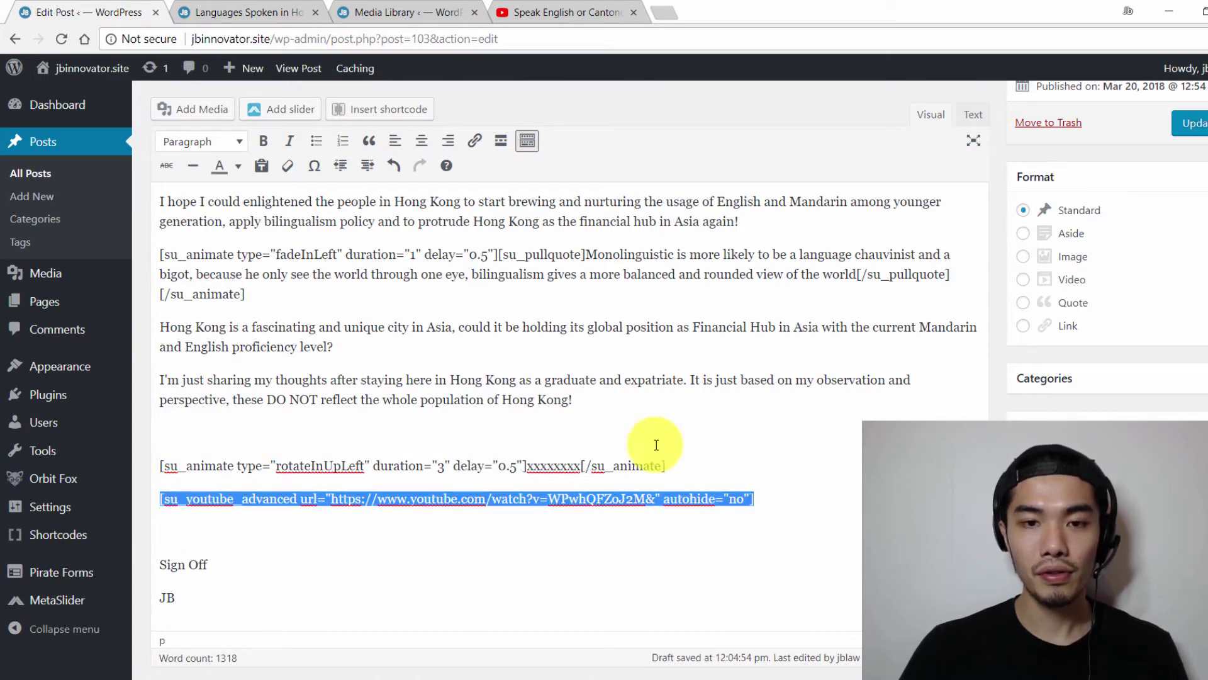
left_click_drag(530, 503, 527, 467)
left_click_drag(433, 489, 384, 491)
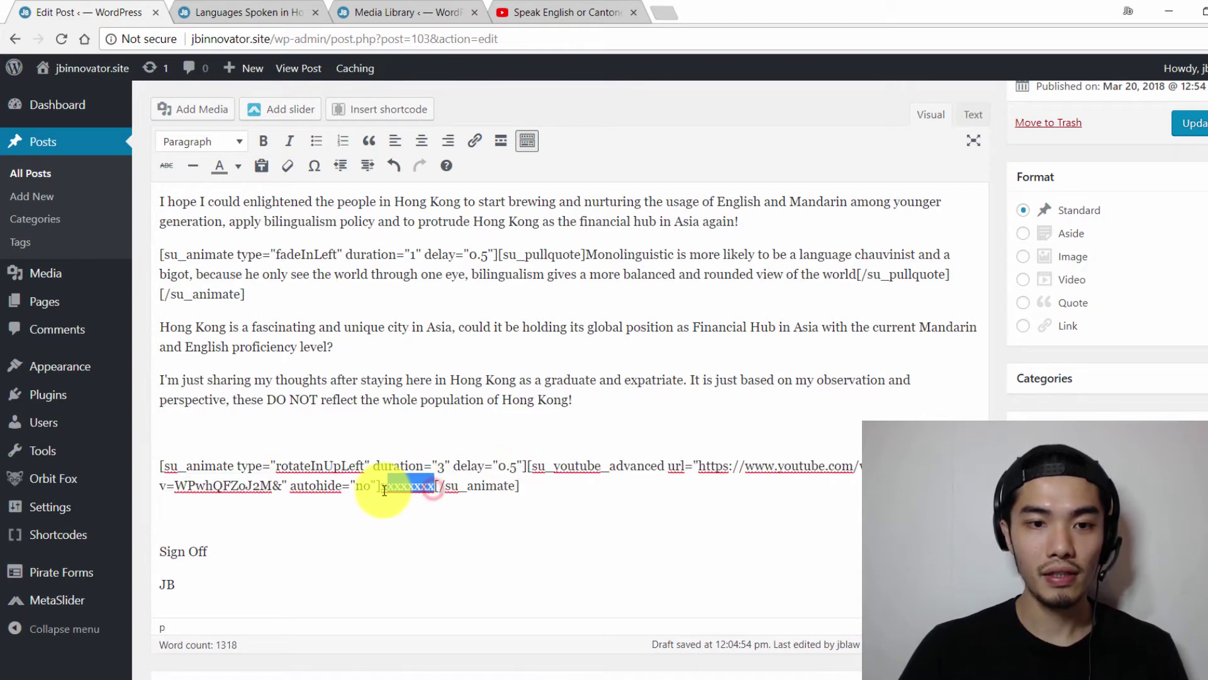
key("Delete")
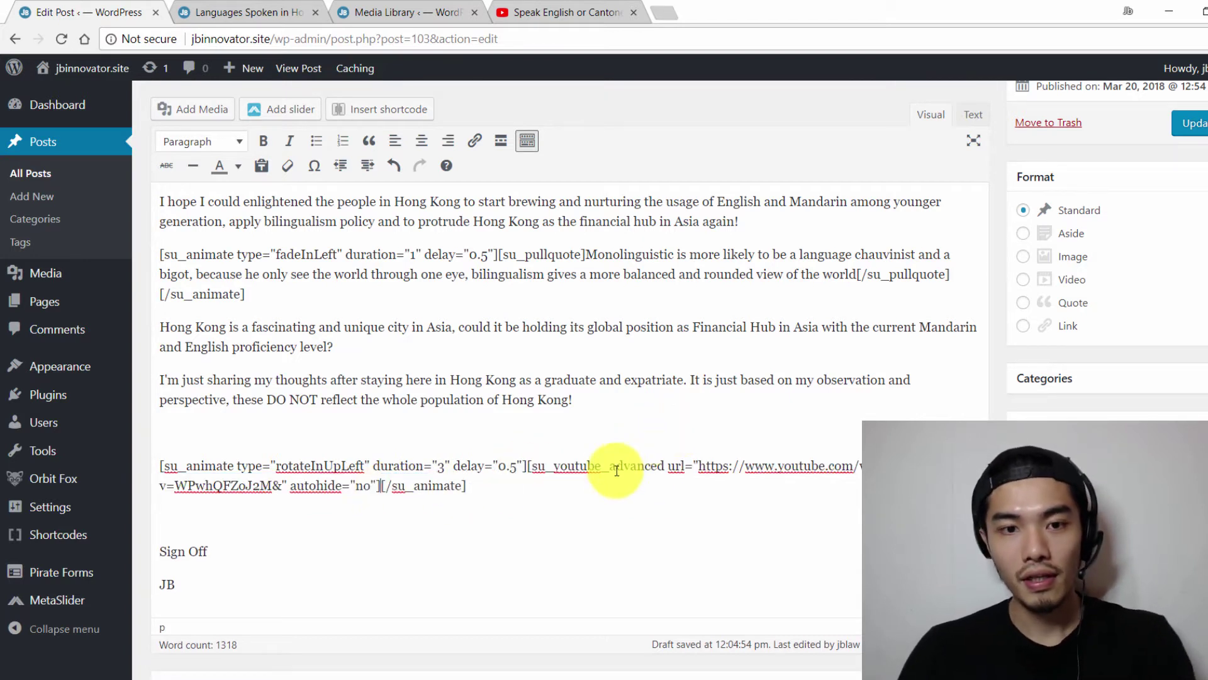
Preview the post's changes and check how the embedded YouTube video animates near the end of the post.
scroll(1132, 295, "up", 5)
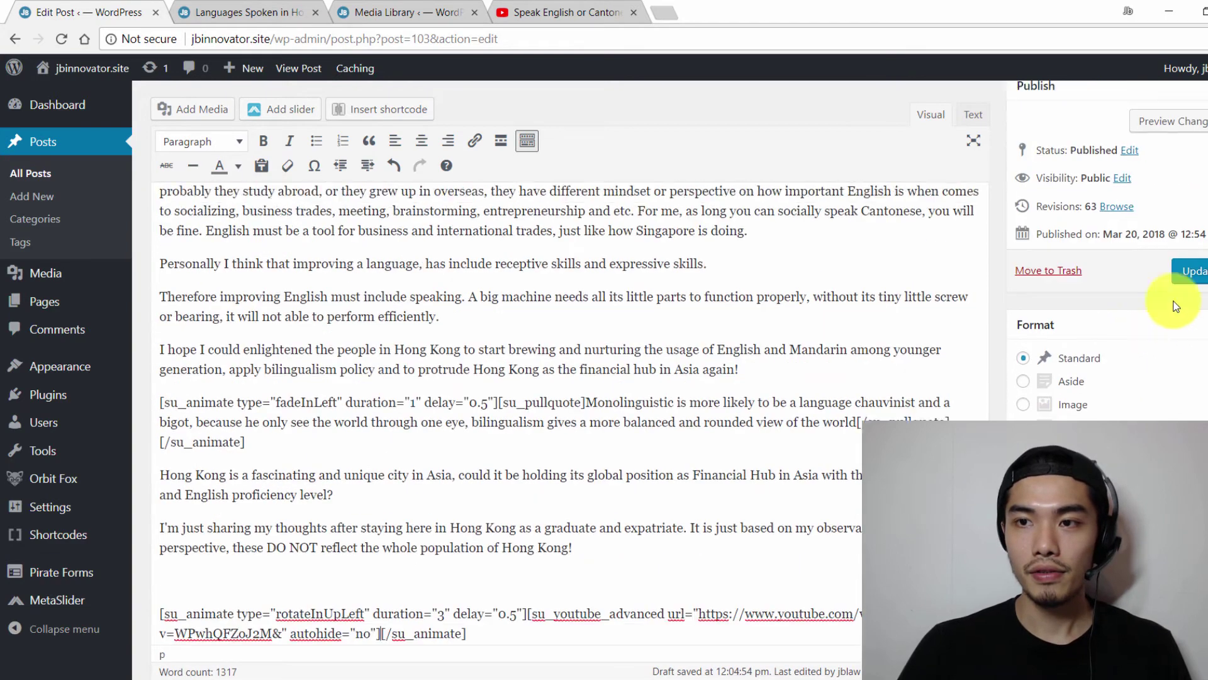
left_click(1179, 157)
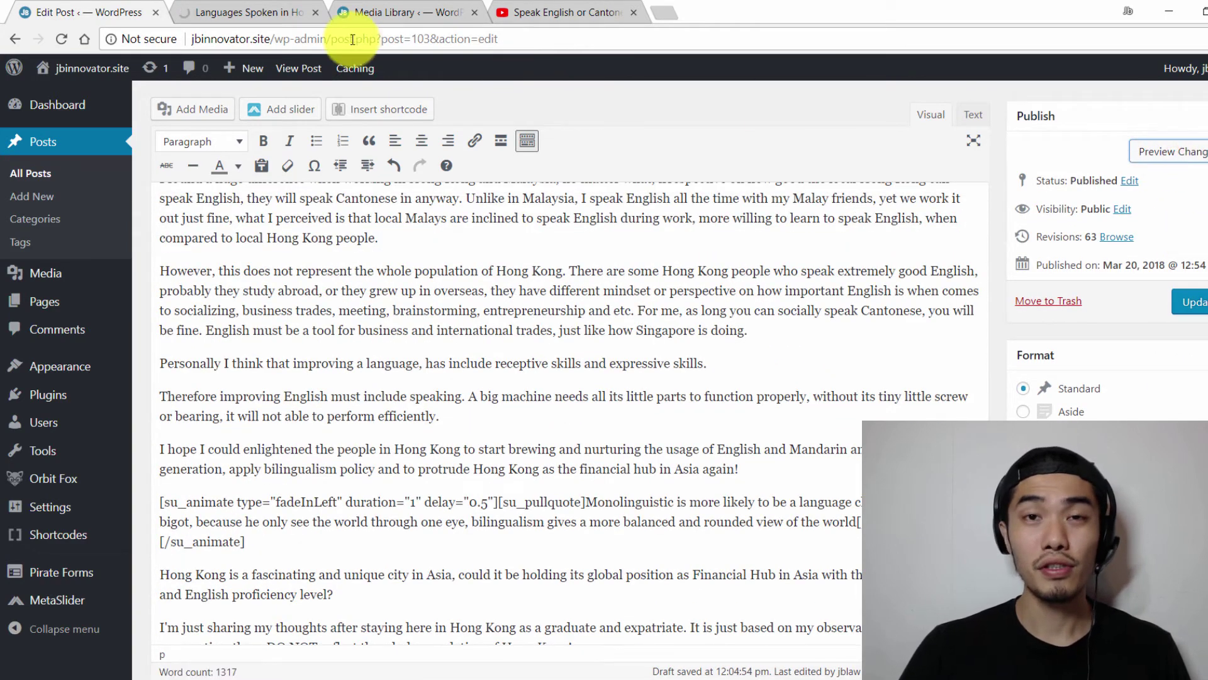
left_click(236, 12)
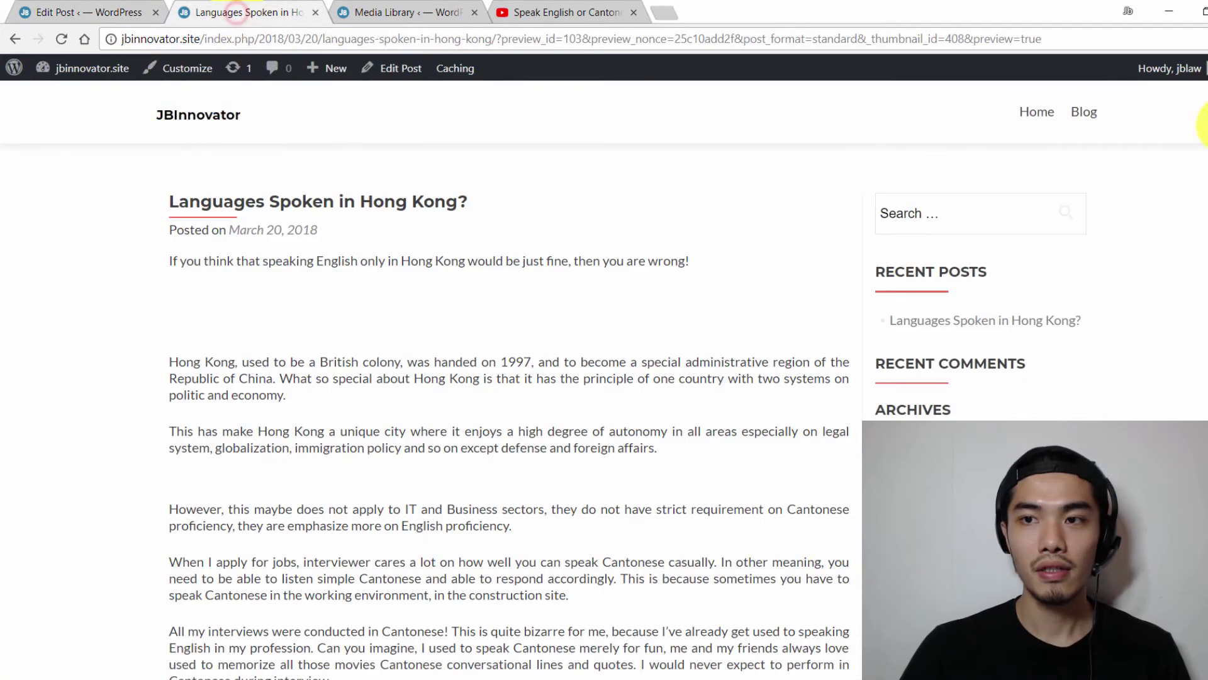
scroll(508, 378, "down", 15)
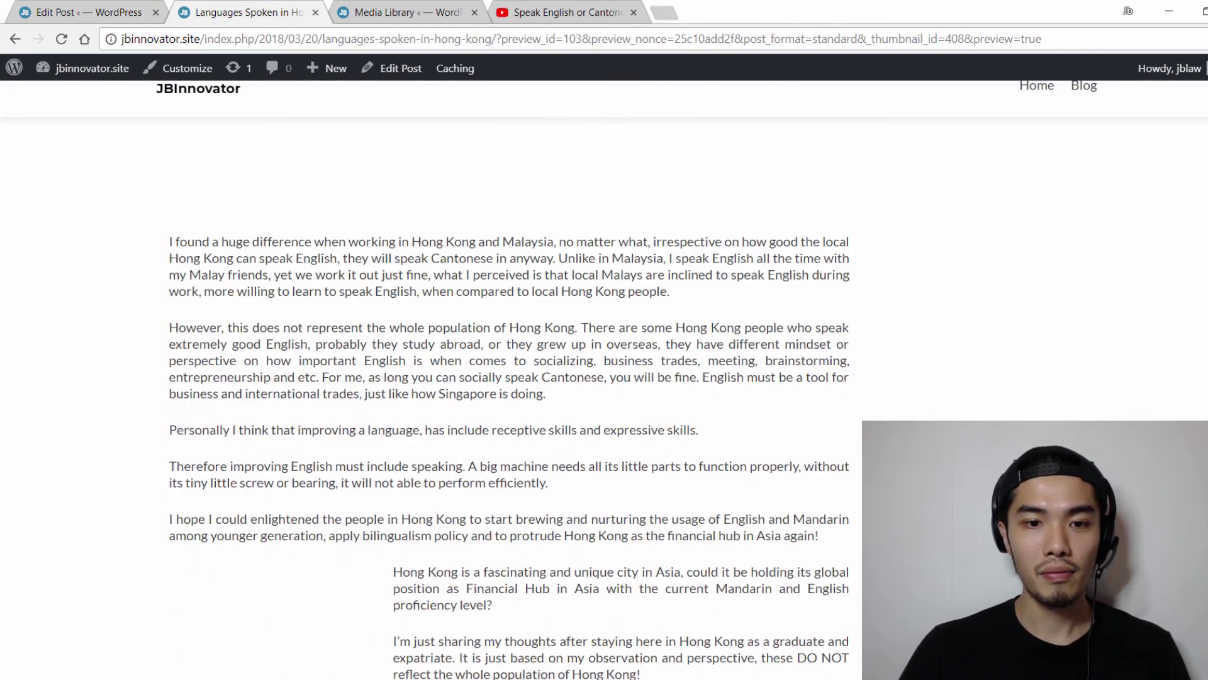
scroll(509, 378, "down", 15)
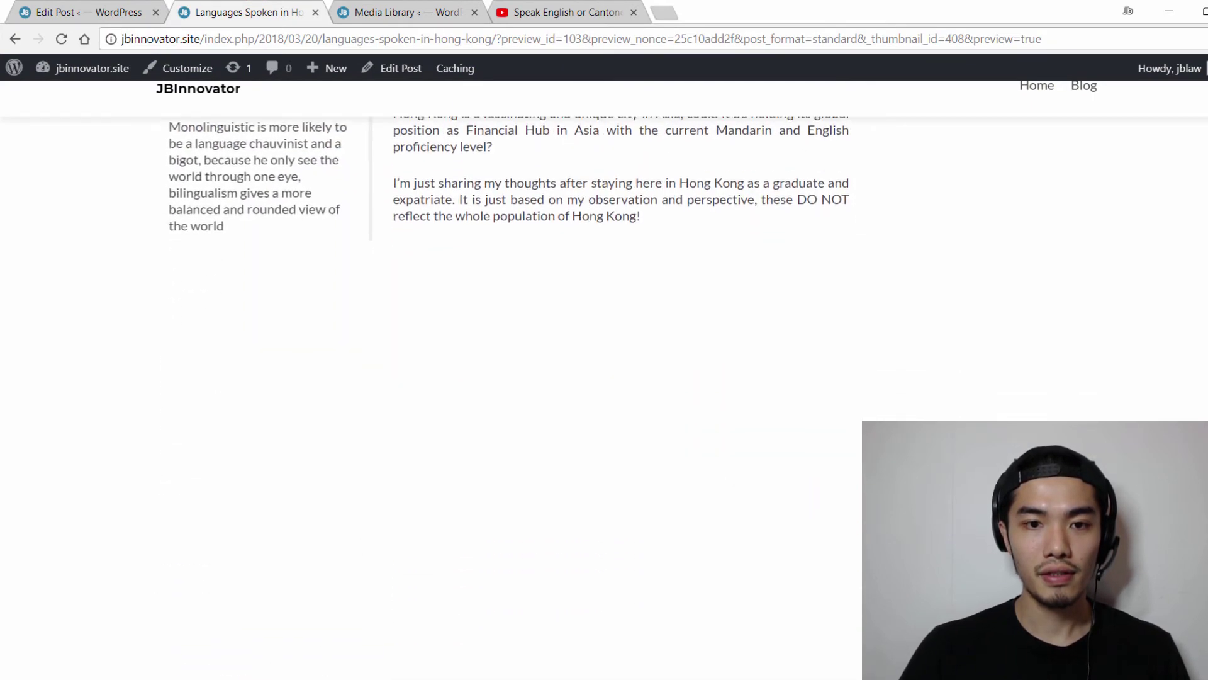
scroll(869, 409, "down", 3)
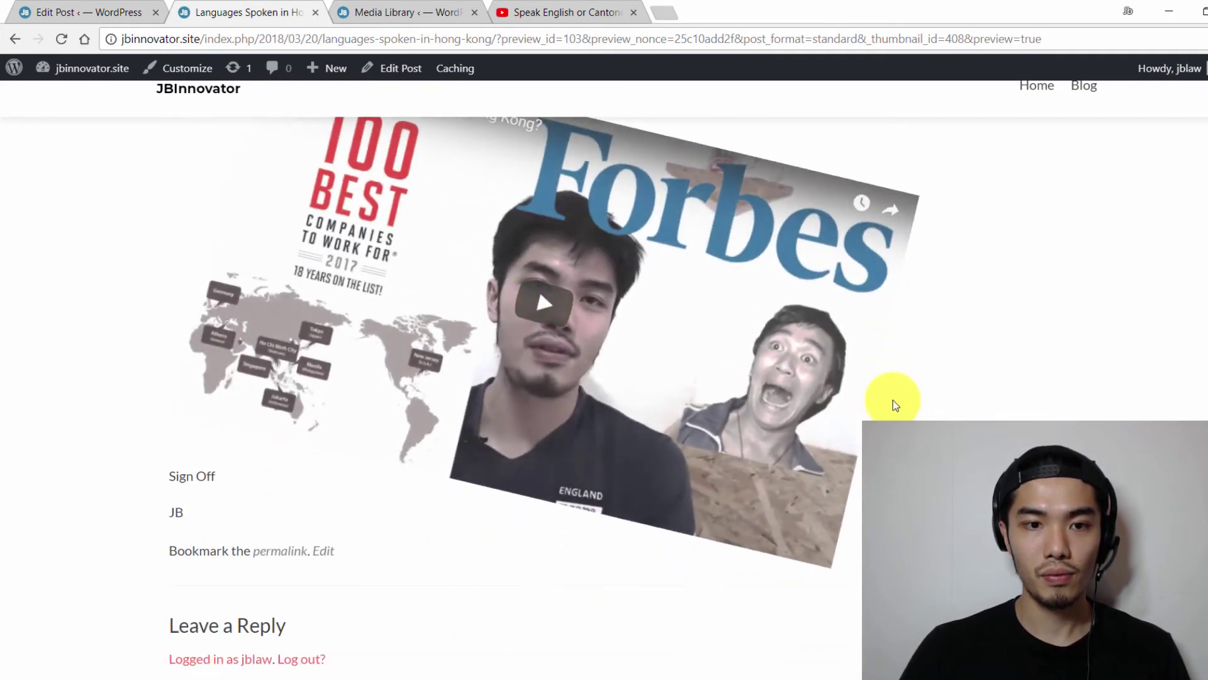
scroll(897, 405, "up", 1)
scroll(896, 399, "up", 1)
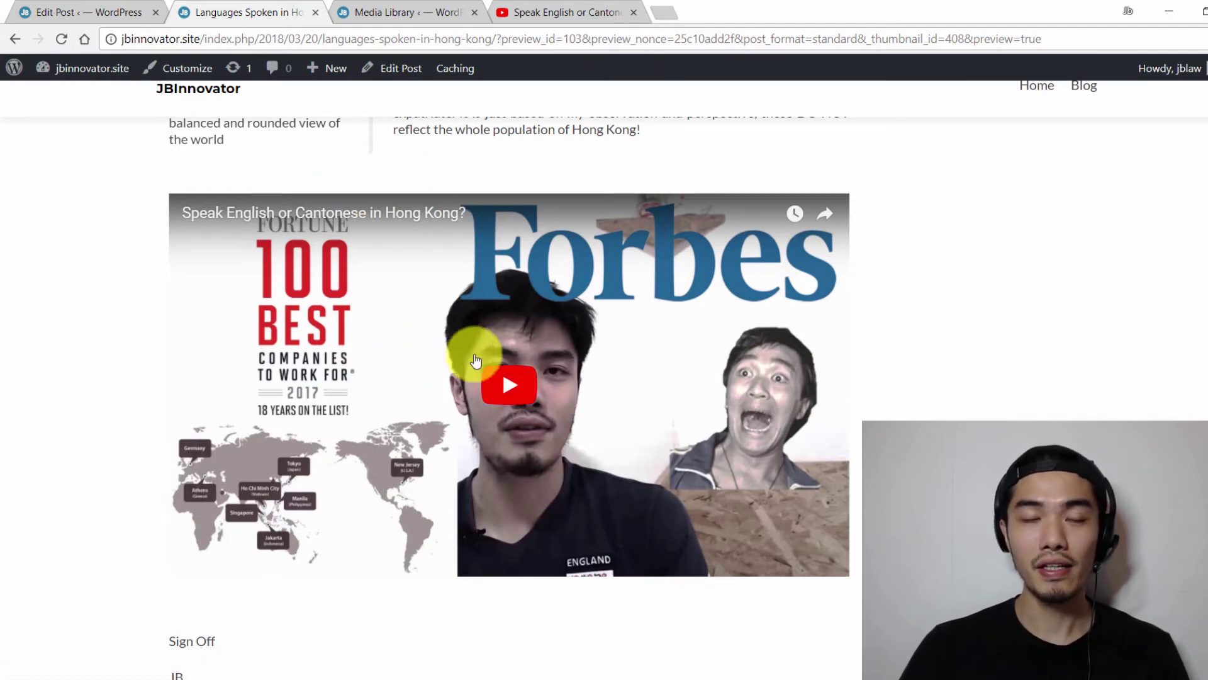
Return to the post editor and start a Button shortcode on the empty line below the video, linked to the YouTube channel's URL.
left_click(120, 12)
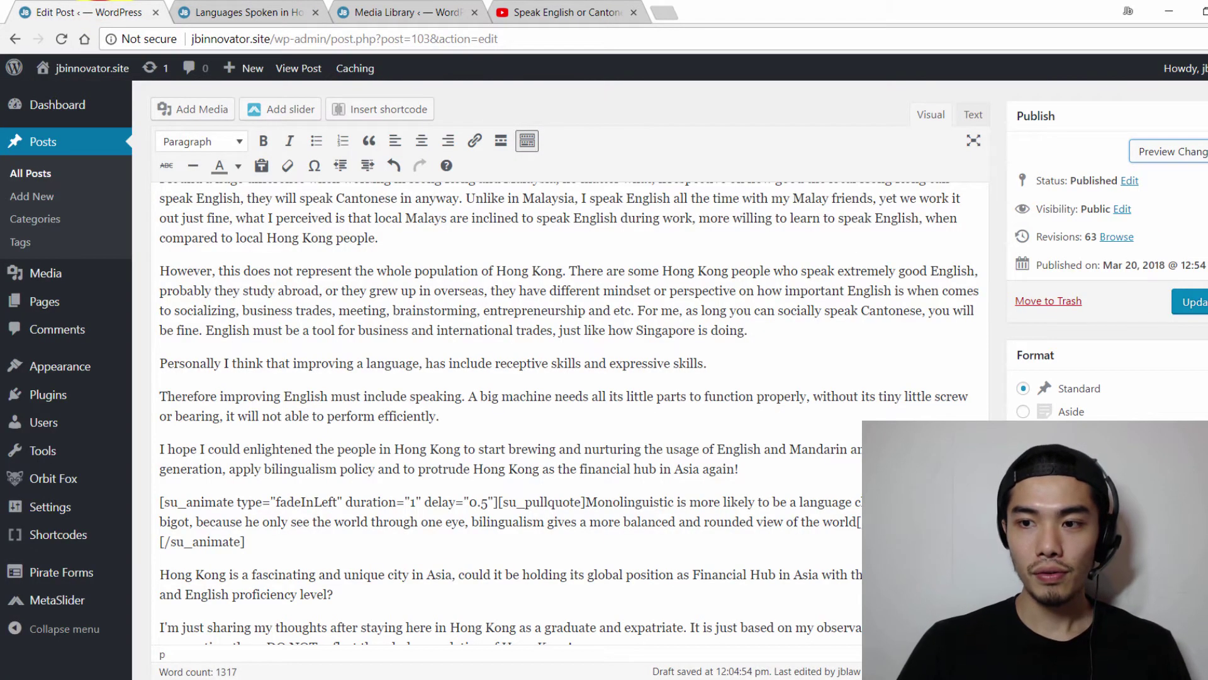
scroll(503, 378, "down", 5)
left_click(472, 453)
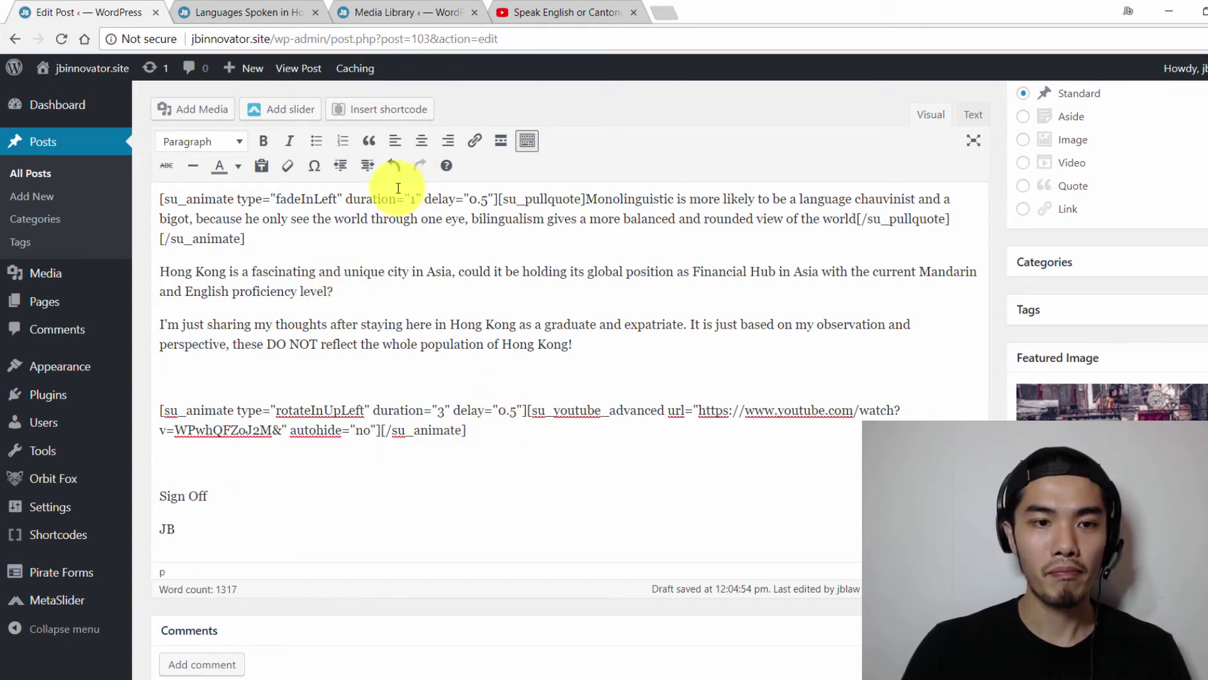
left_click(382, 111)
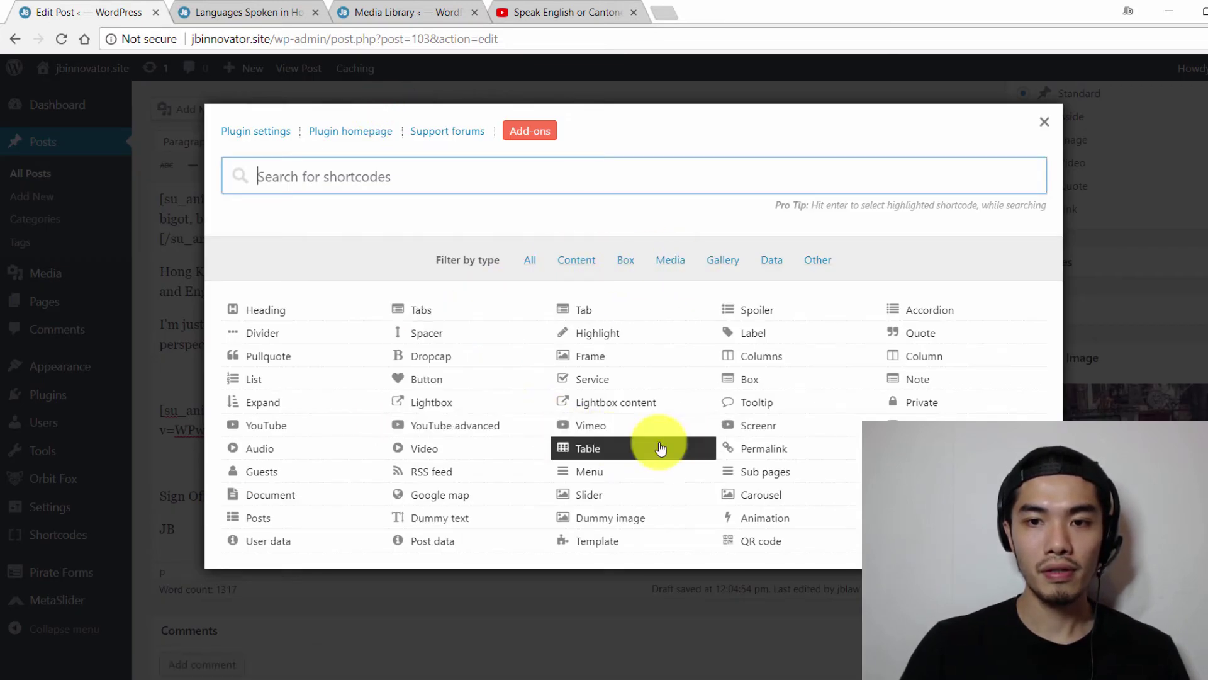
left_click(426, 379)
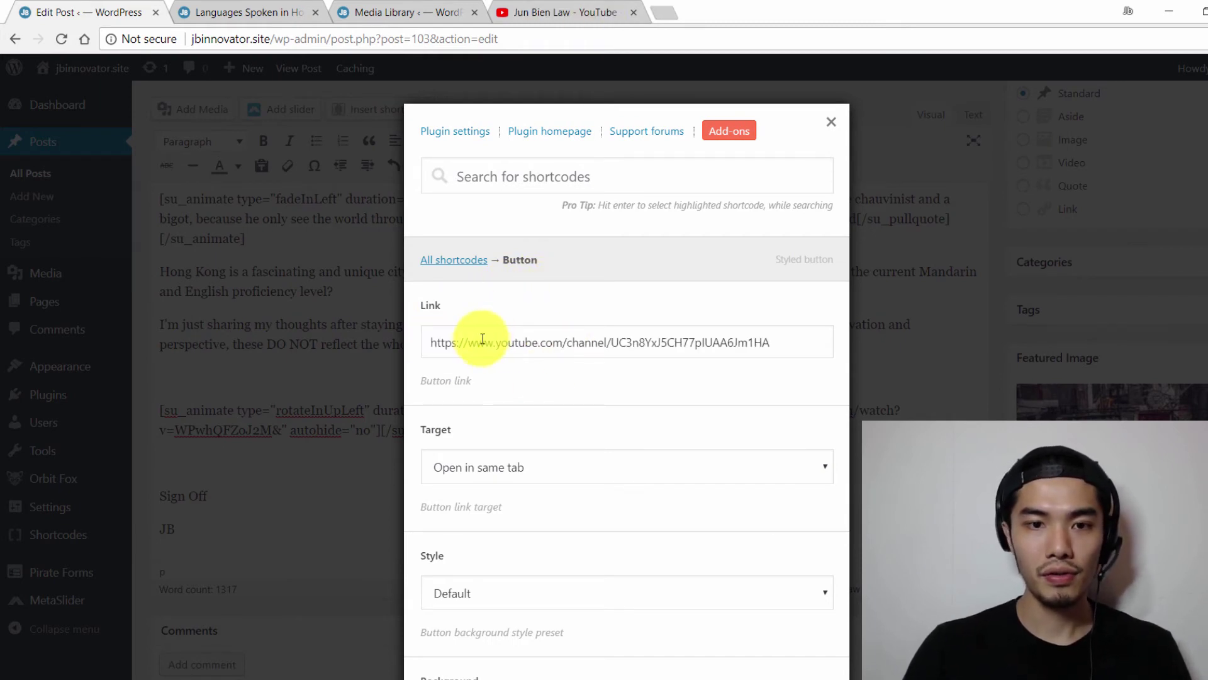
Set the button's link target to open in a new tab and keep the Default style preset.
scroll(442, 385, "down", 2)
left_click(523, 388)
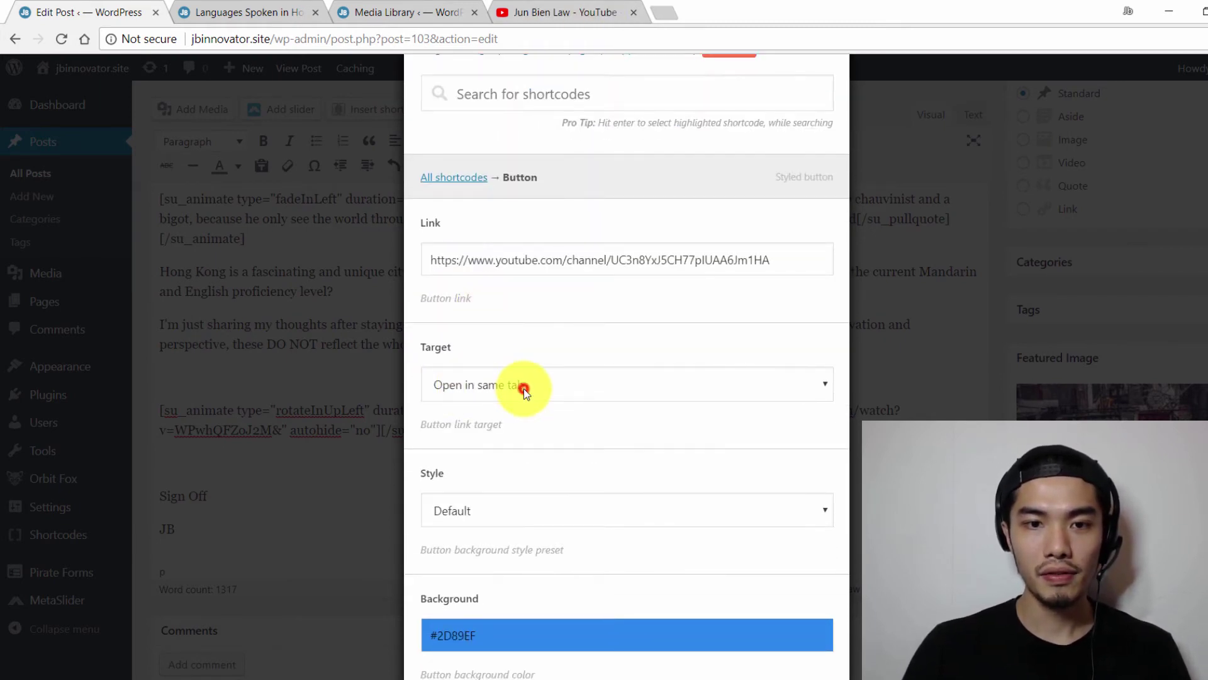
left_click(505, 431)
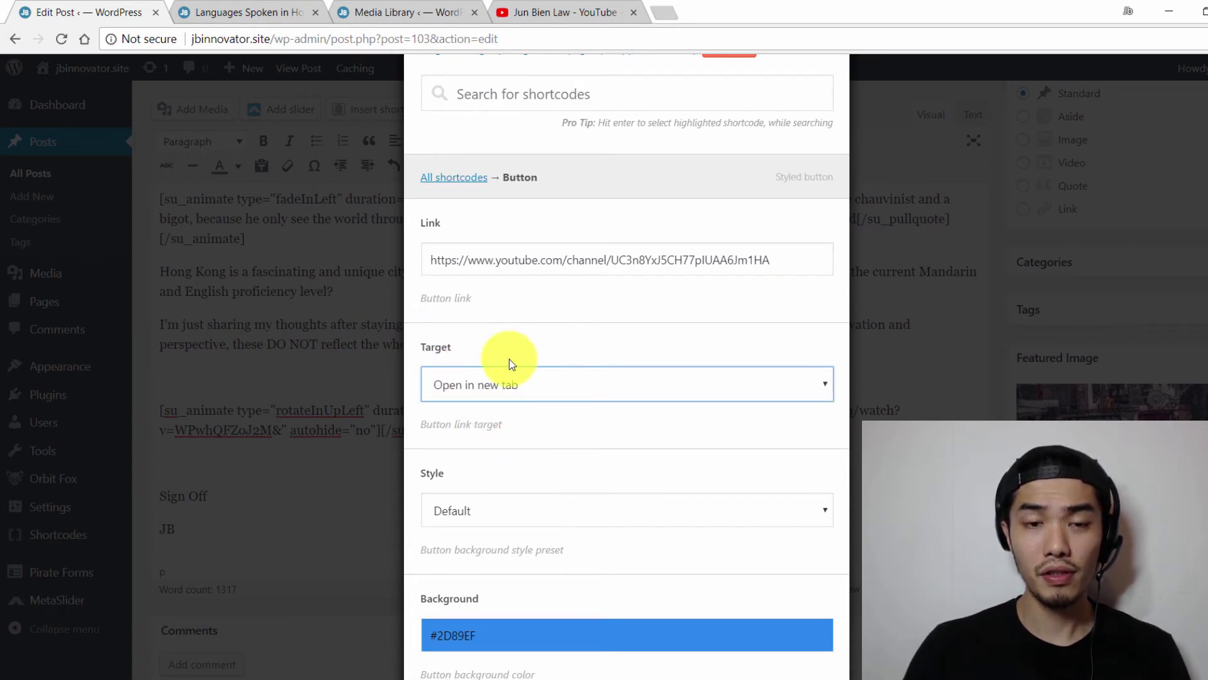
scroll(523, 356, "down", 2)
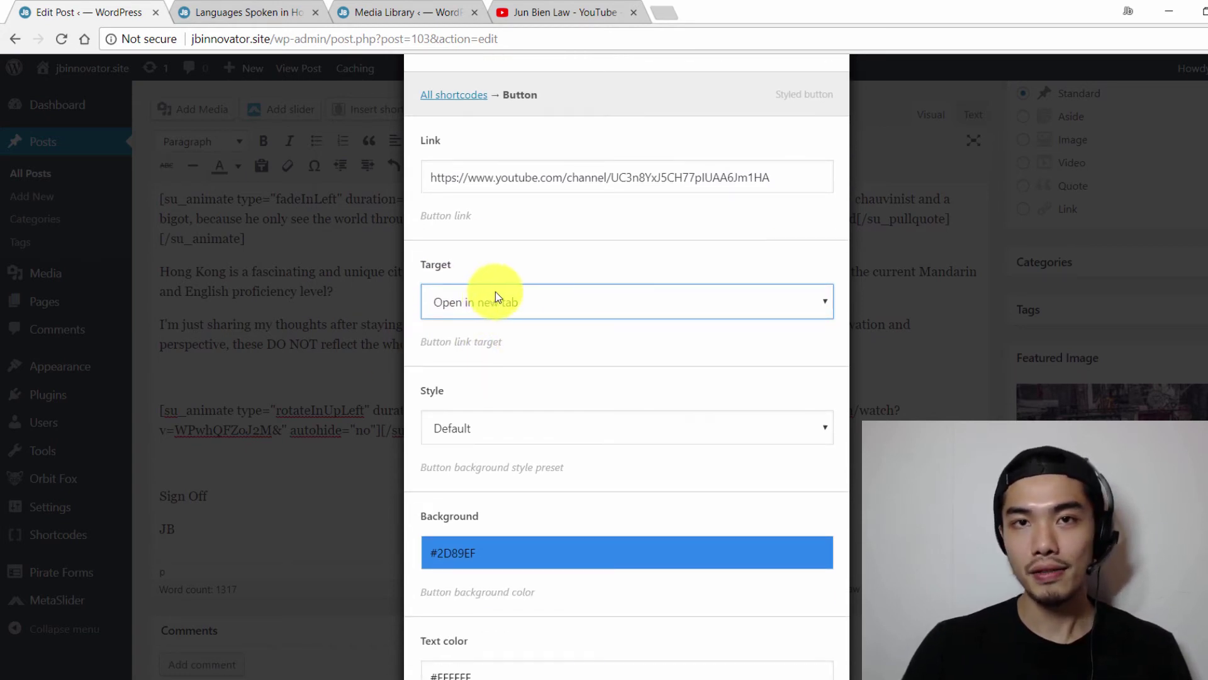
scroll(510, 288, "down", 2)
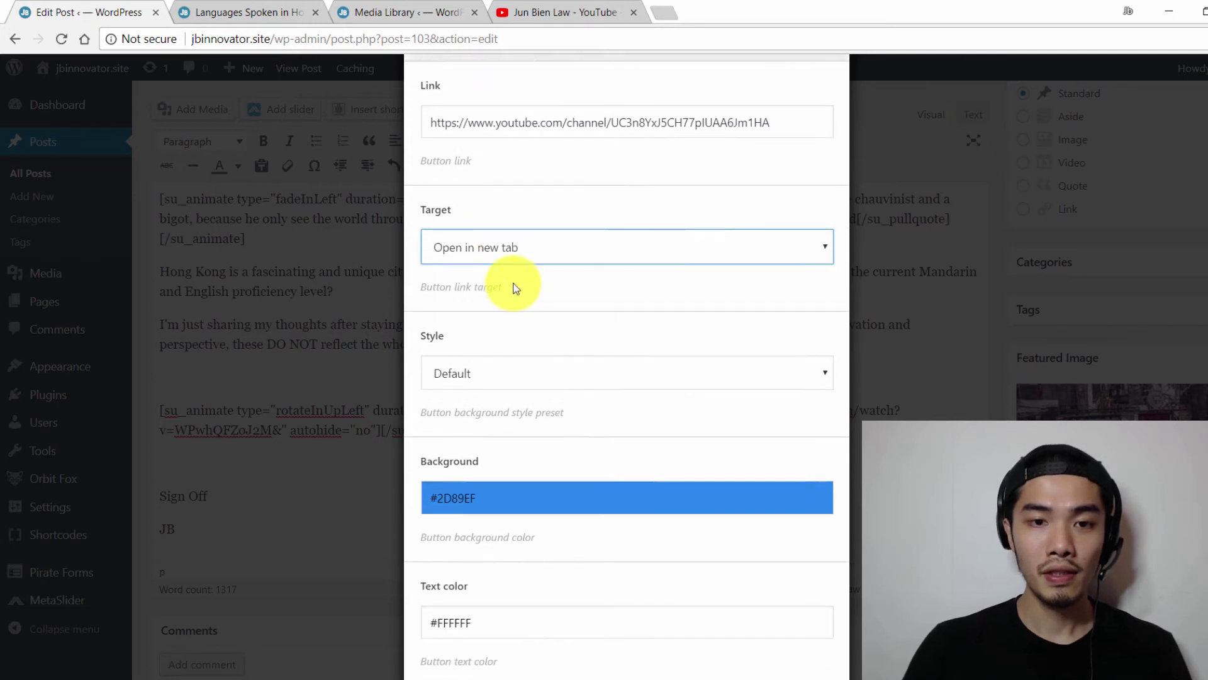
left_click(528, 356)
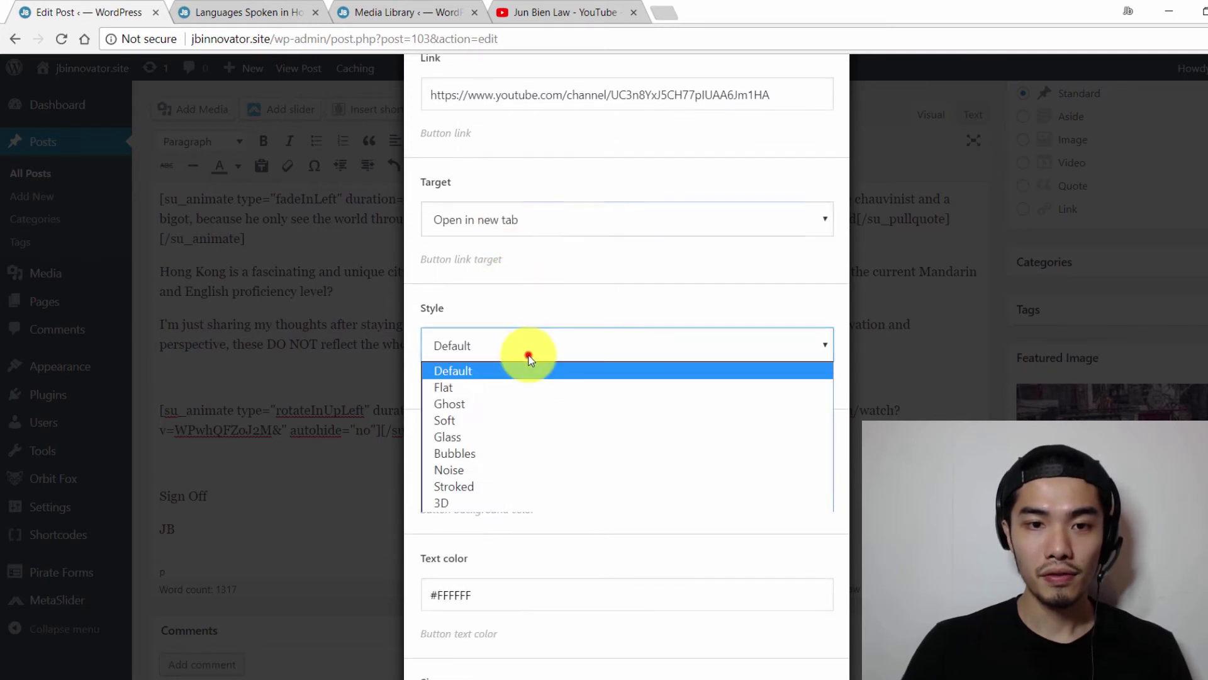
left_click(456, 371)
Change the button's background color to the darker blue #2a66a7.
scroll(493, 338, "down", 4)
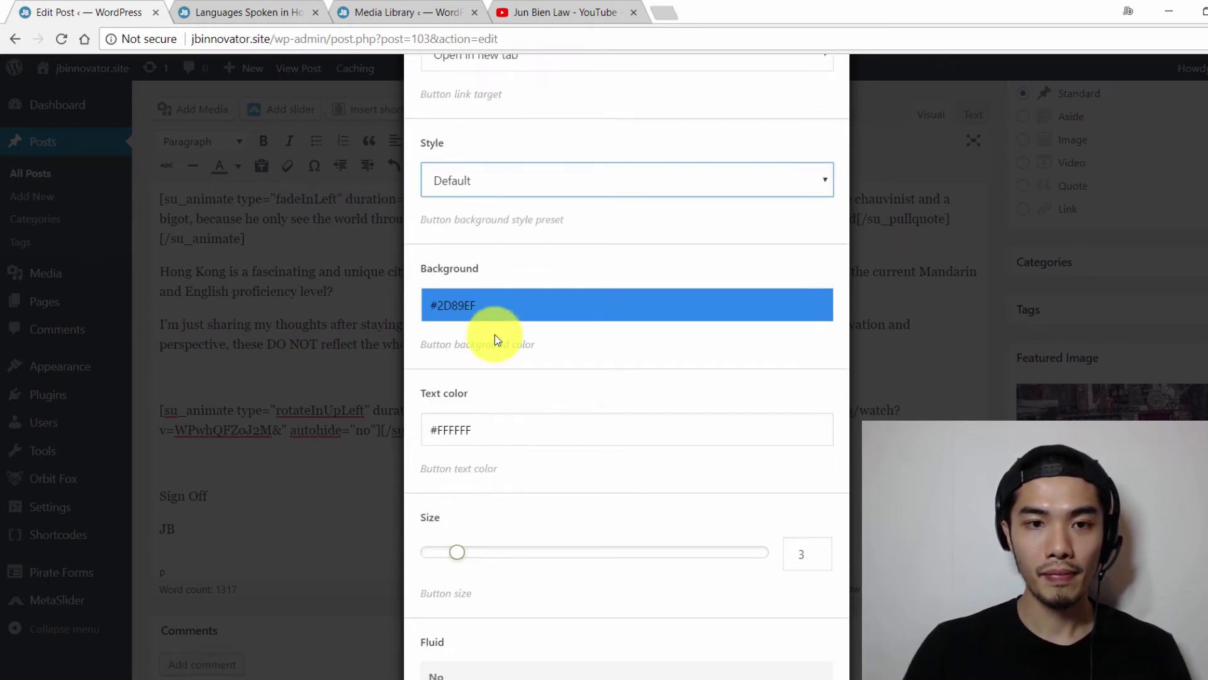
left_click(474, 308)
left_click_drag(477, 400, 491, 391)
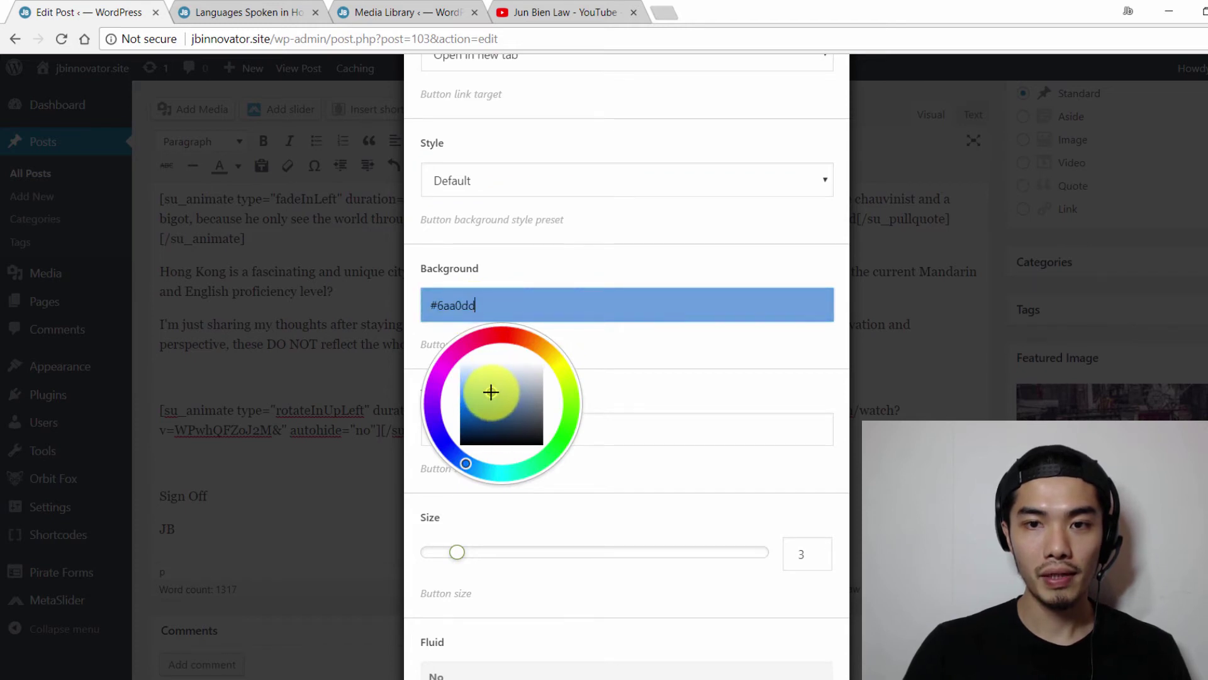
left_click(593, 367)
Try other text colors for the button and set the text color back to white, #ffffff.
scroll(534, 334, "down", 2)
left_click(529, 353)
left_click_drag(502, 448, 532, 391)
left_click(631, 386)
left_click(479, 353)
left_click_drag(497, 428, 477, 402)
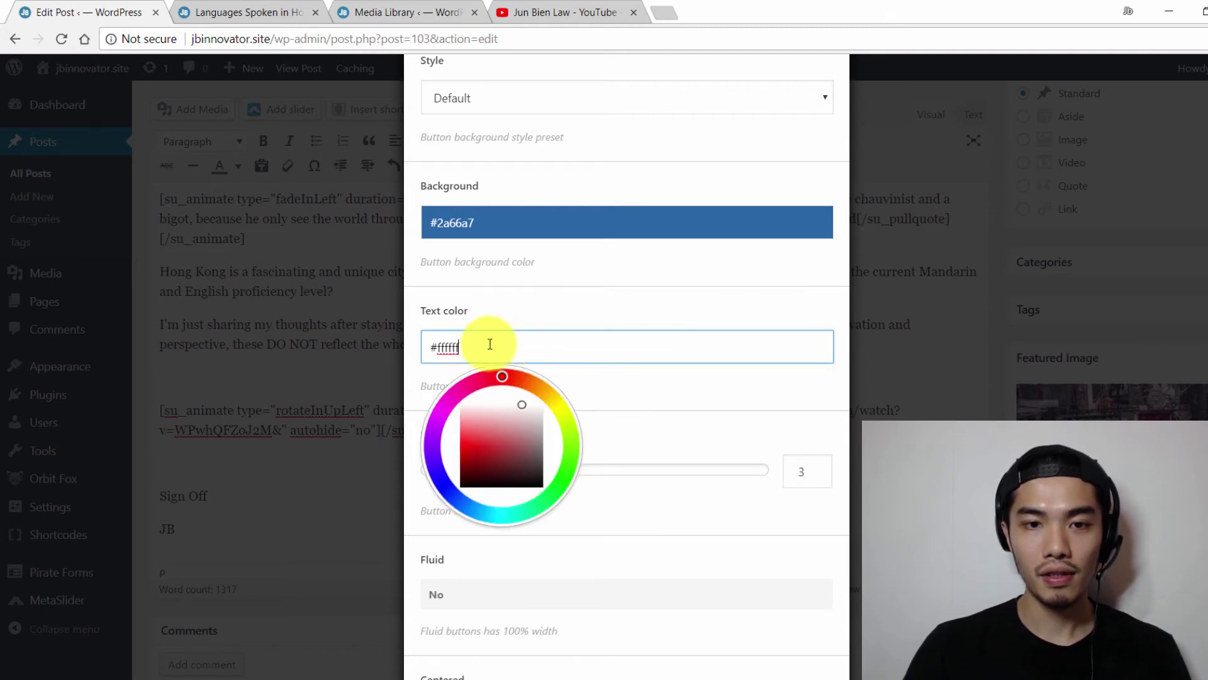
left_click(629, 395)
Set the button's size to 5 and center it on the page, leaving the Fluid option set to No.
scroll(541, 353, "down", 3)
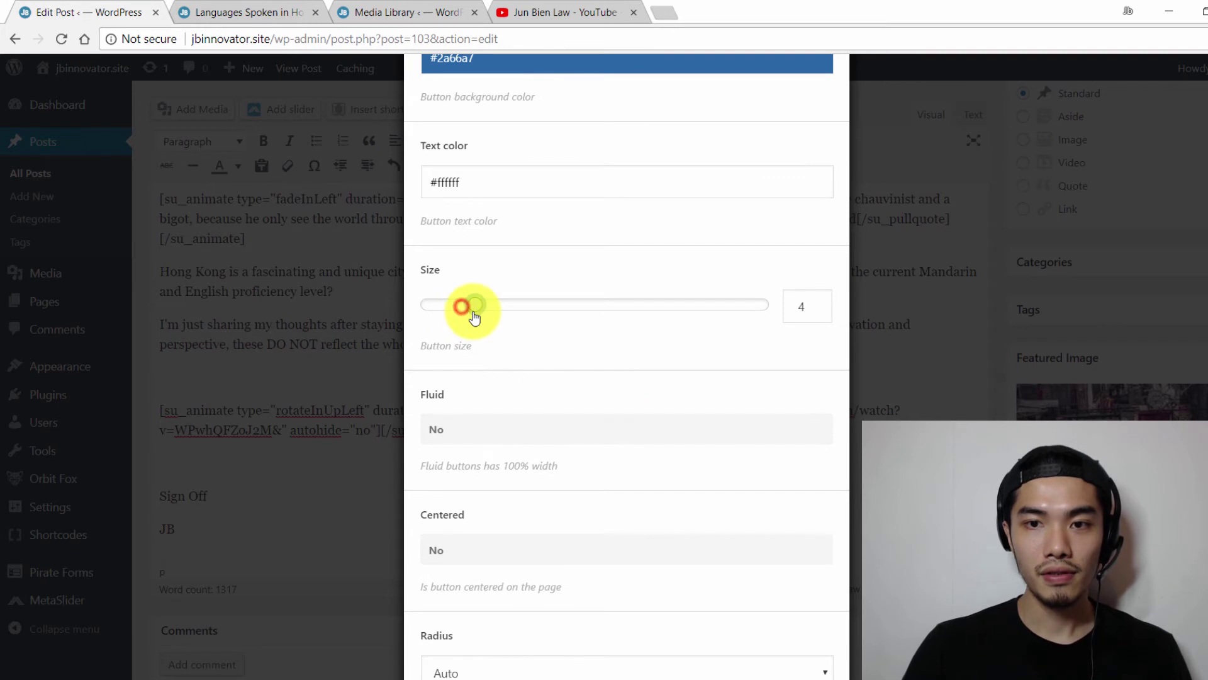
scroll(478, 322, "down", 5)
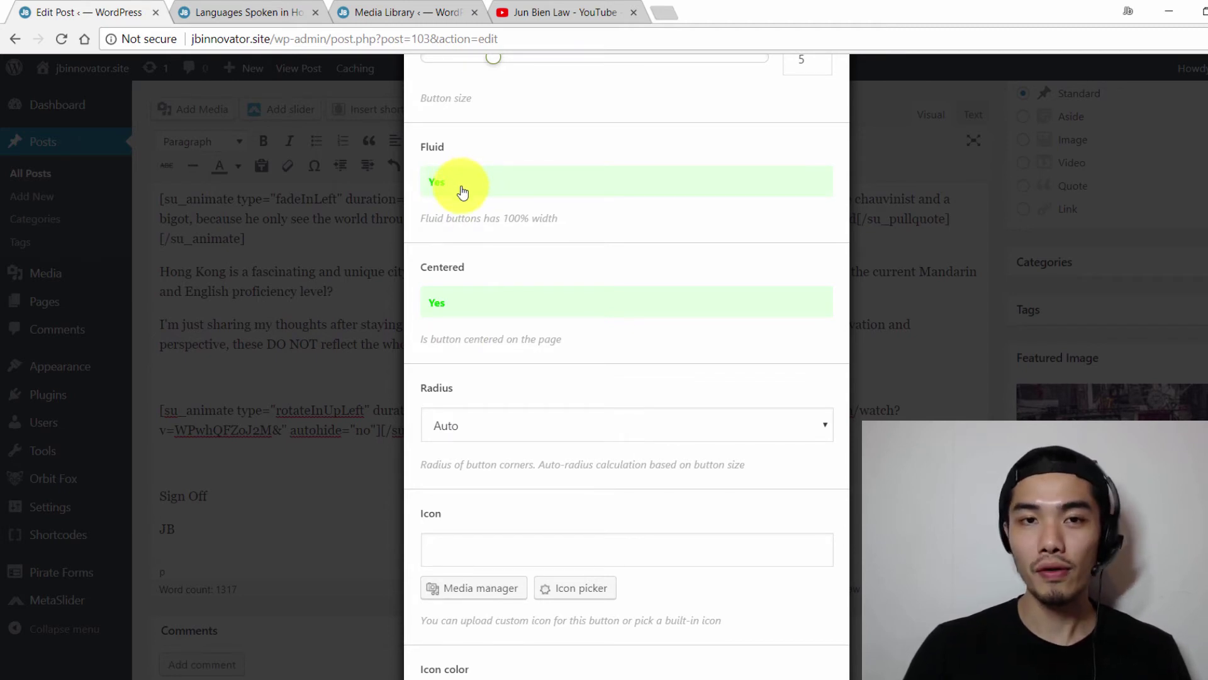
left_click(510, 182)
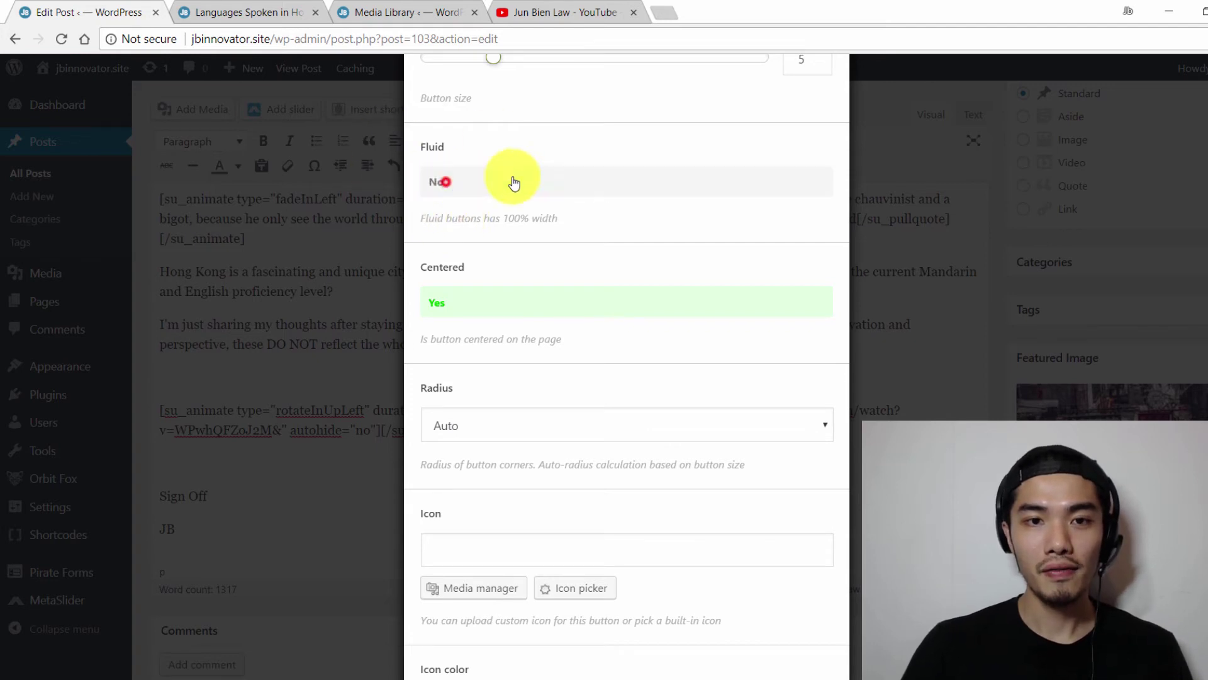
scroll(591, 427, "down", 3)
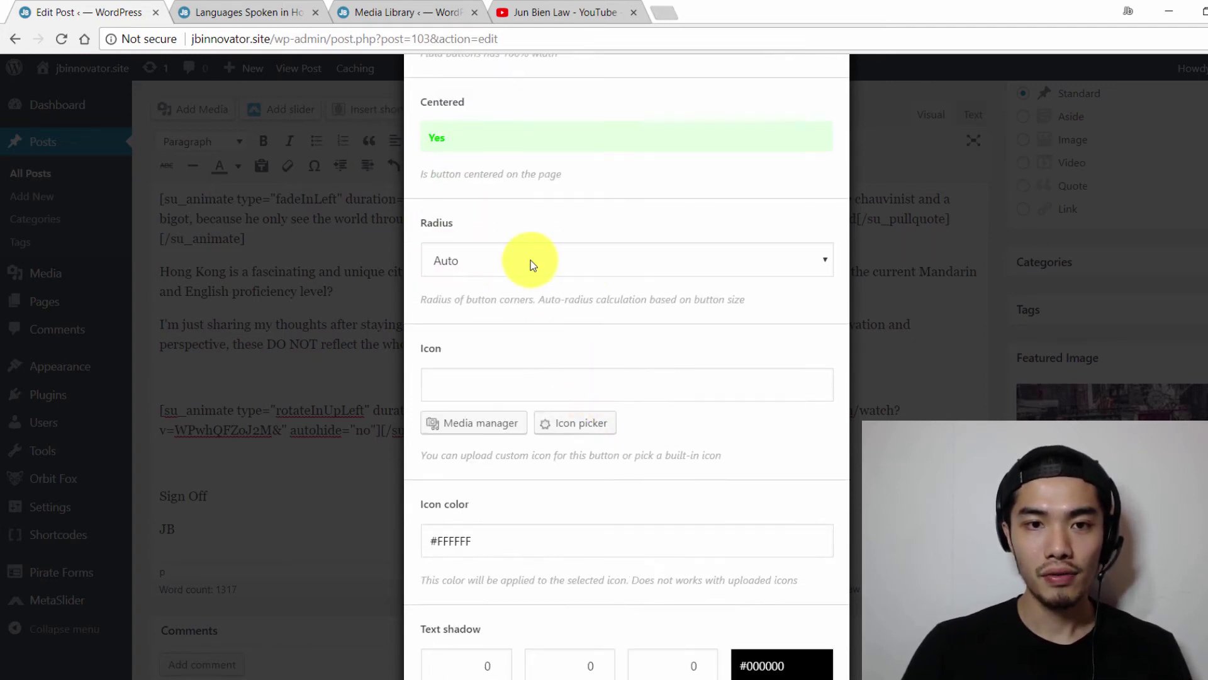
Choose the built-in caret-square-o-right icon for the button and set the icon color to white, #ffffff.
scroll(491, 371, "down", 2)
left_click(570, 343)
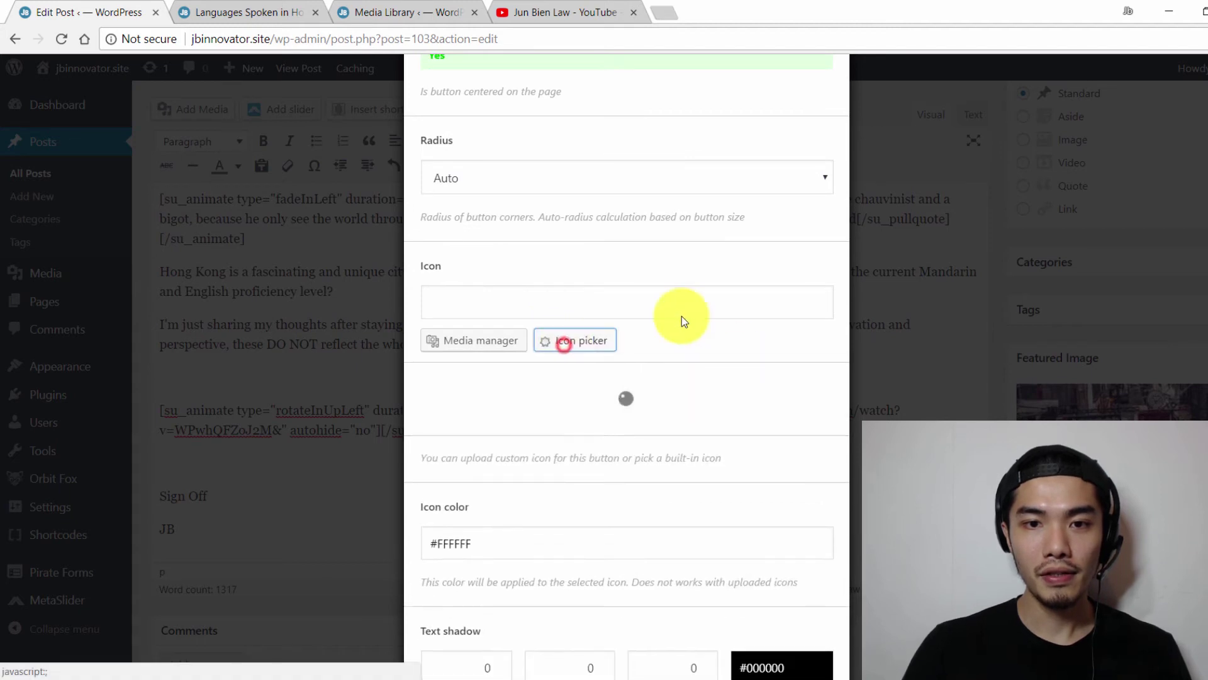
scroll(591, 377, "down", 4)
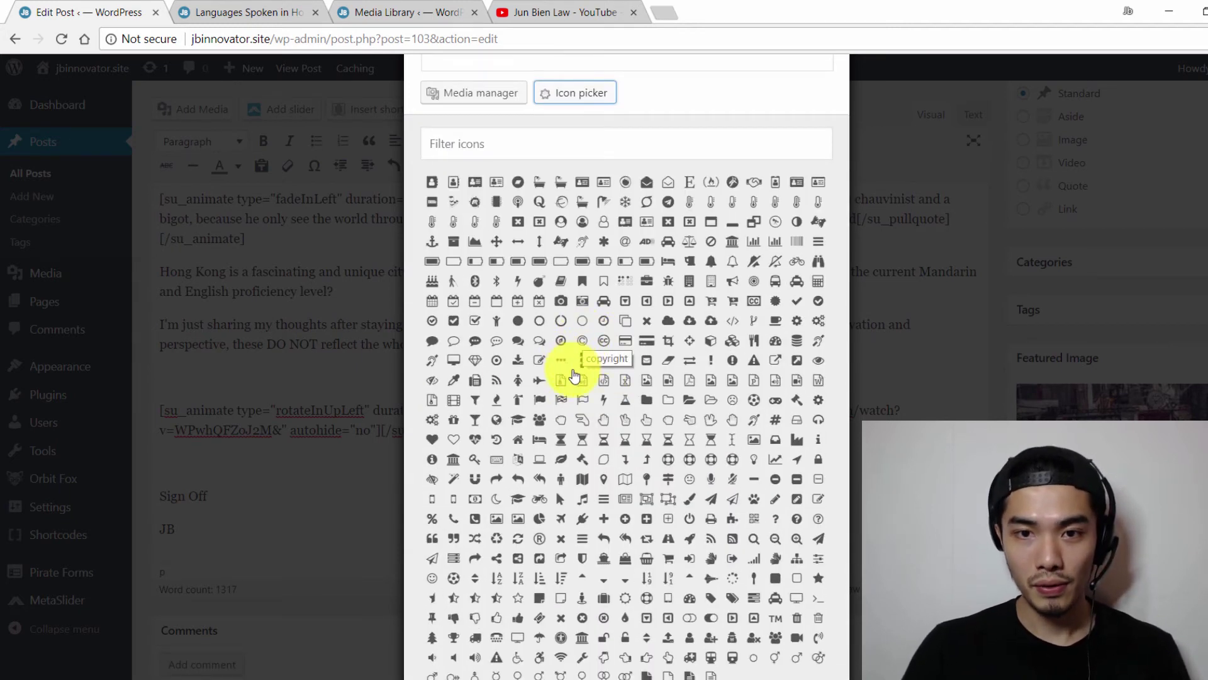
left_click(670, 312)
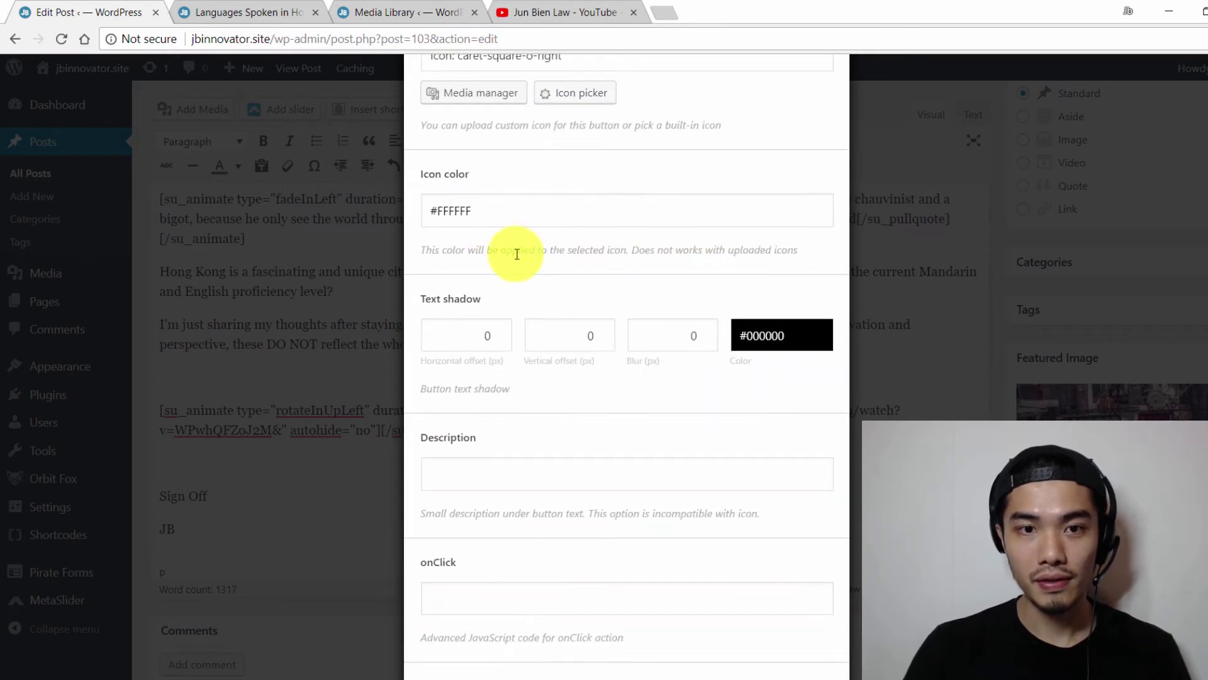
left_click(485, 209)
left_click(617, 165)
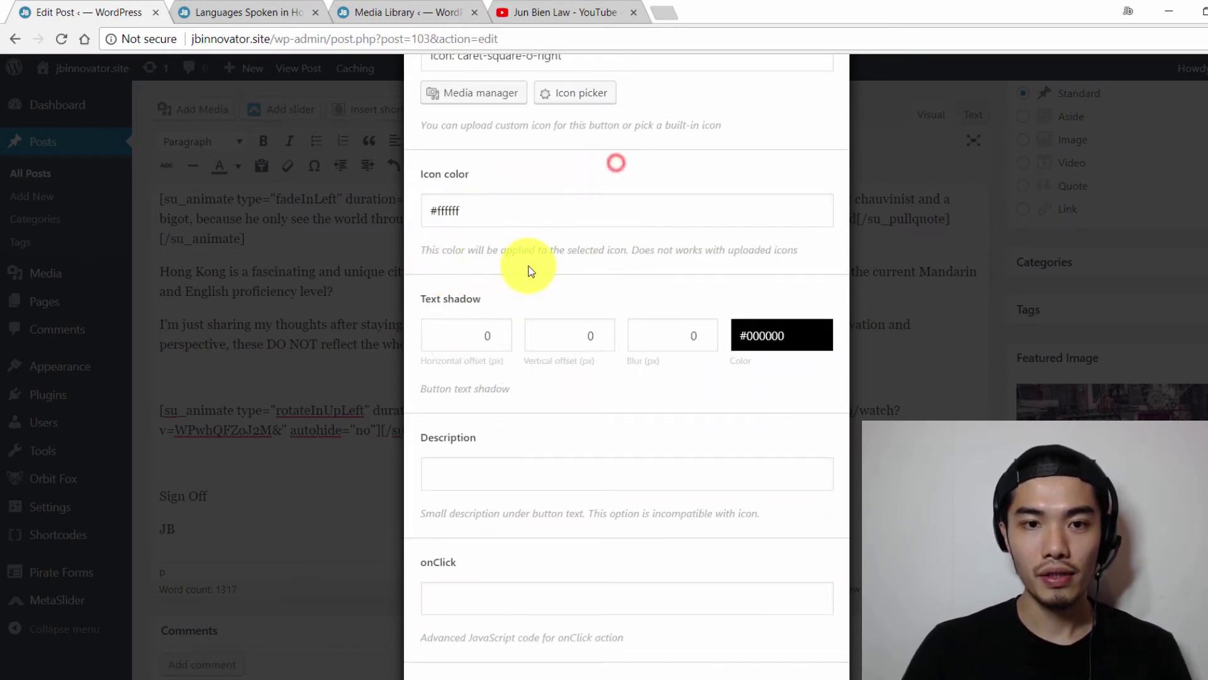
Replace the button's content text with "Check out my YouTube Channel" and show a live preview of the button.
scroll(467, 288, "down", 6)
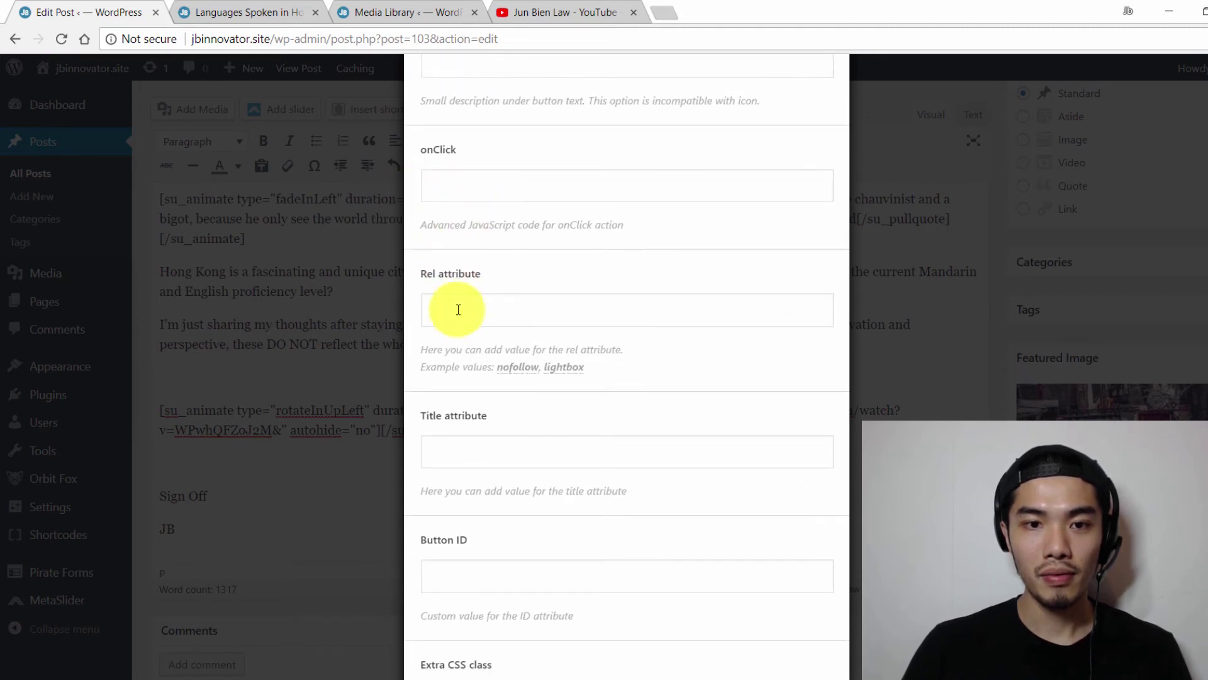
scroll(458, 305, "down", 5)
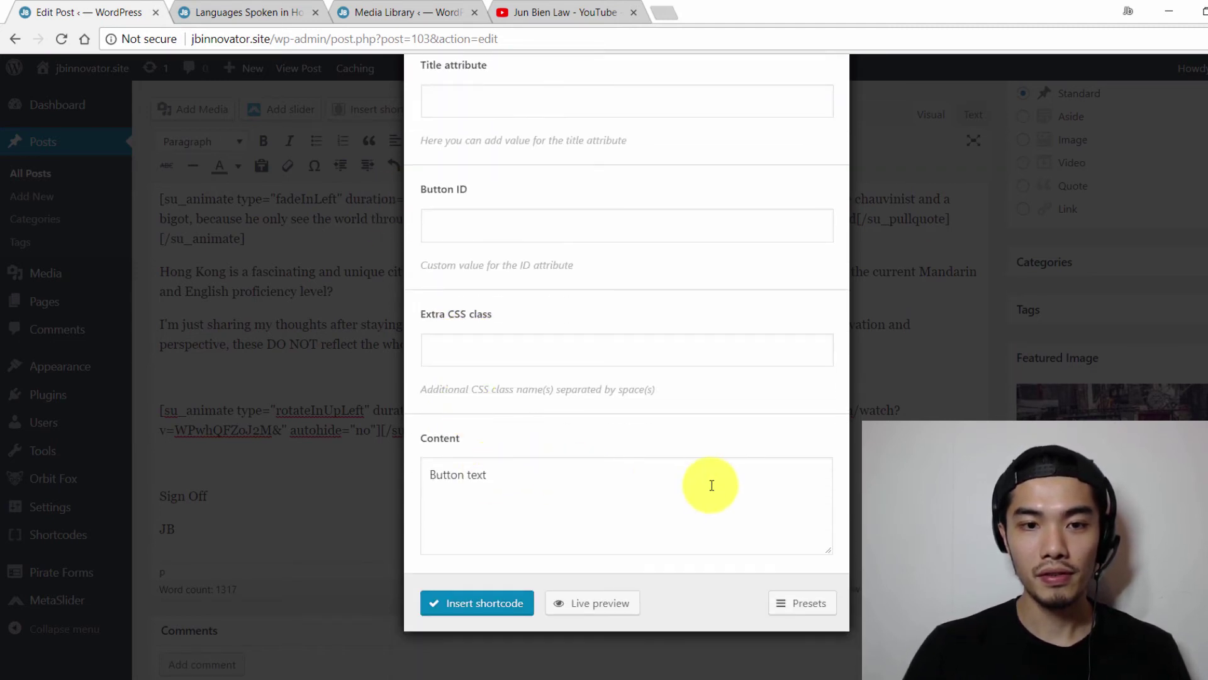
left_click_drag(623, 489, 396, 463)
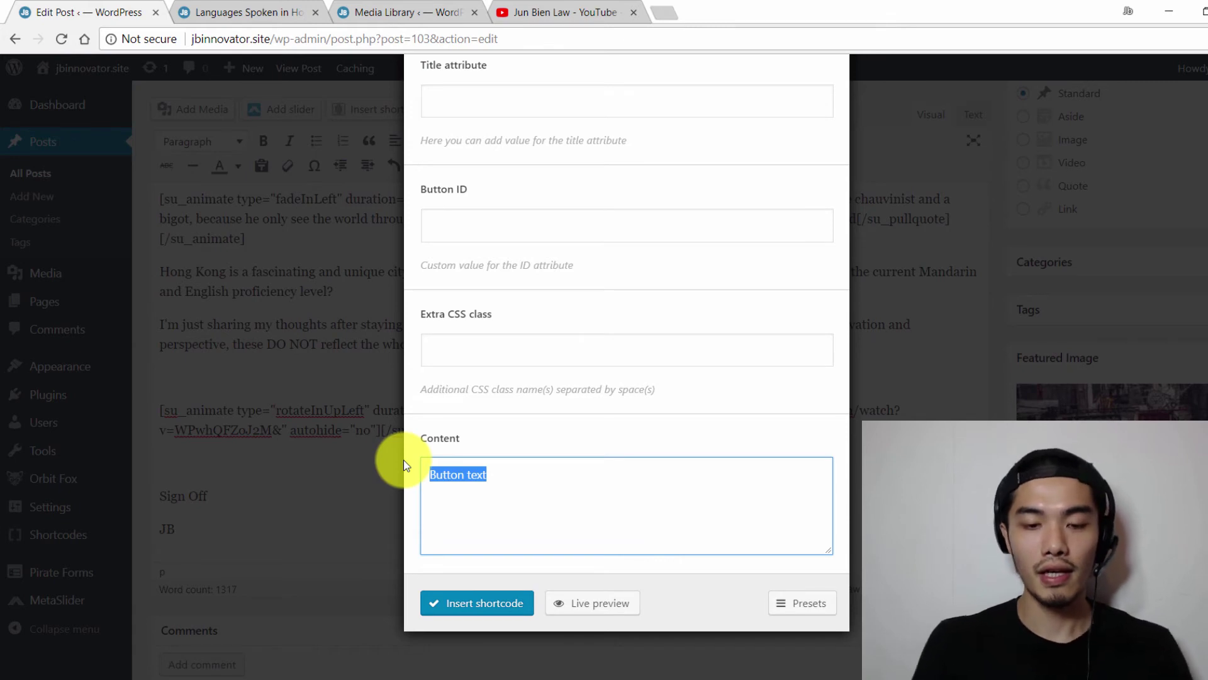
type("Check out my YouTube Channel")
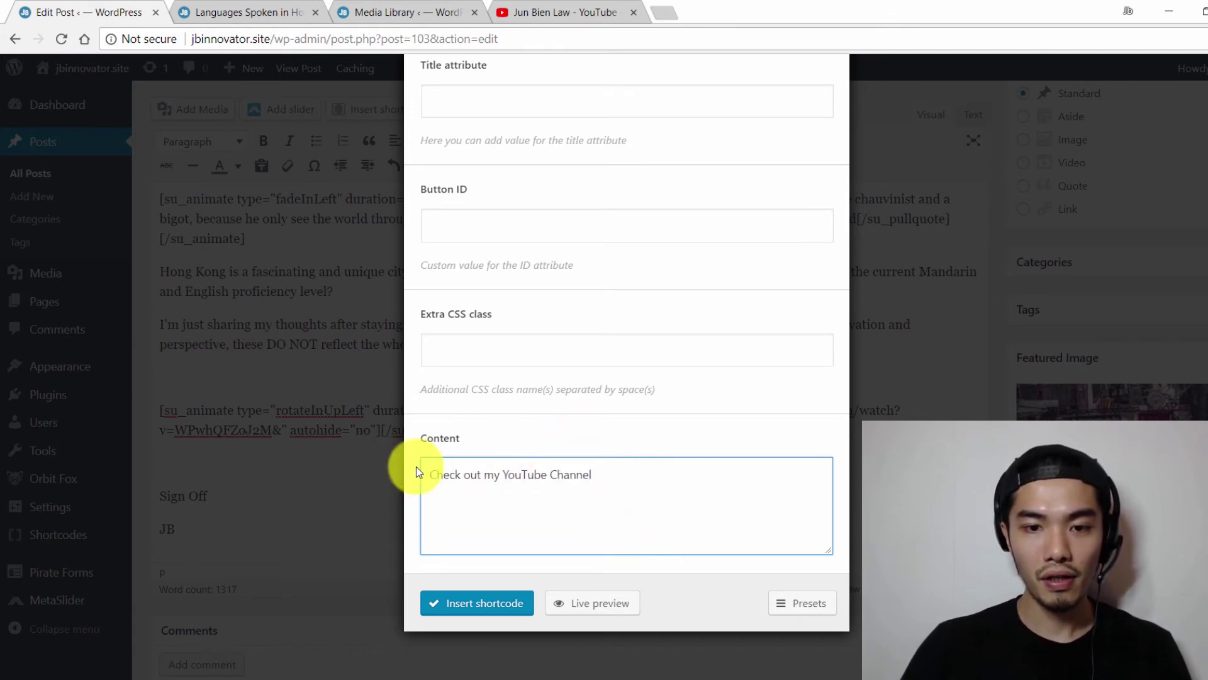
left_click(589, 603)
scroll(667, 413, "down", 2)
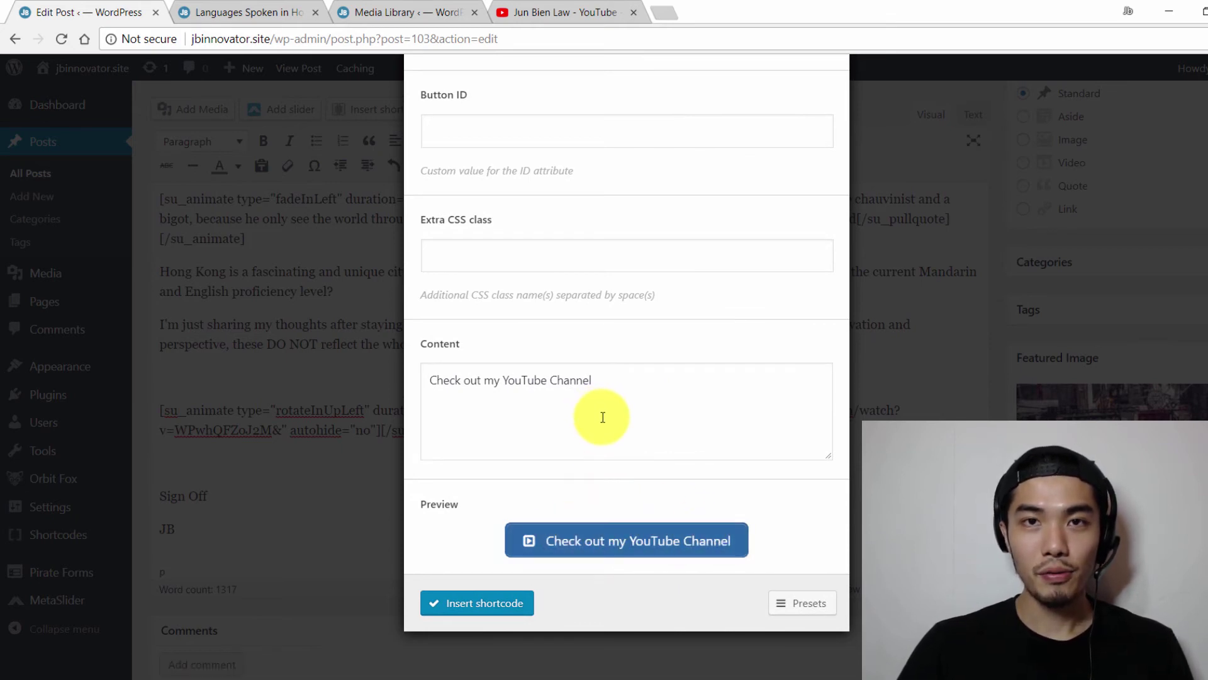
Increase the button's size to 8 and check the result in the preview.
scroll(607, 421, "up", 15)
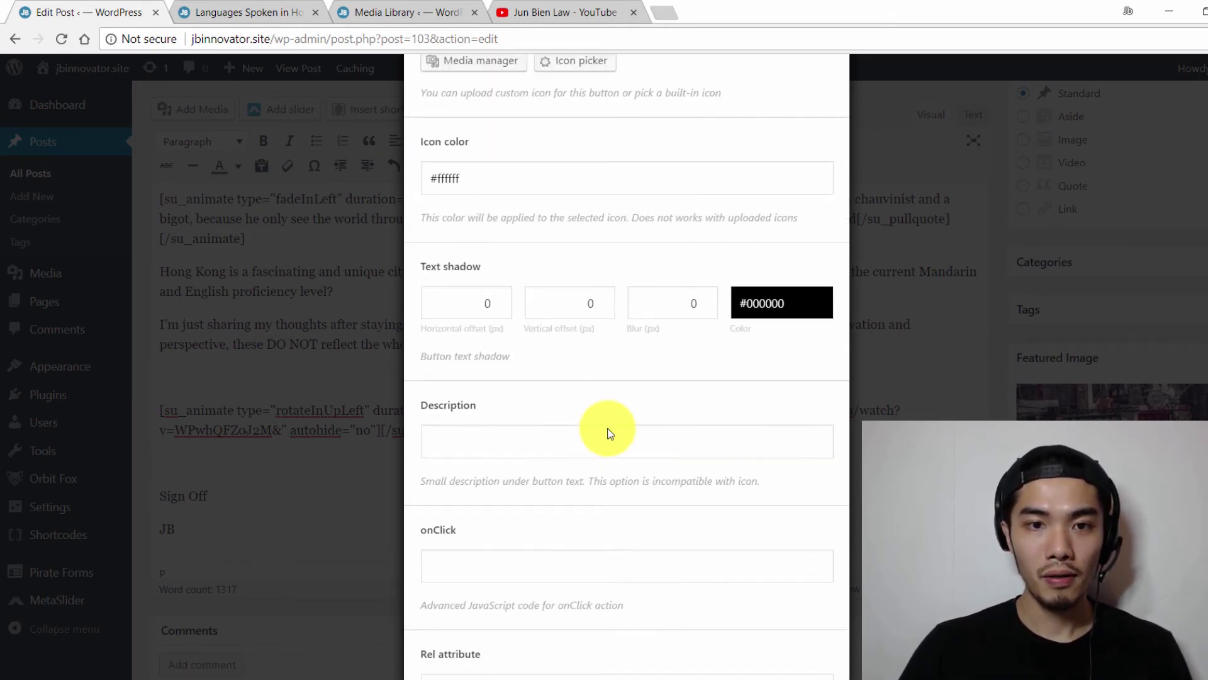
scroll(614, 433, "up", 9)
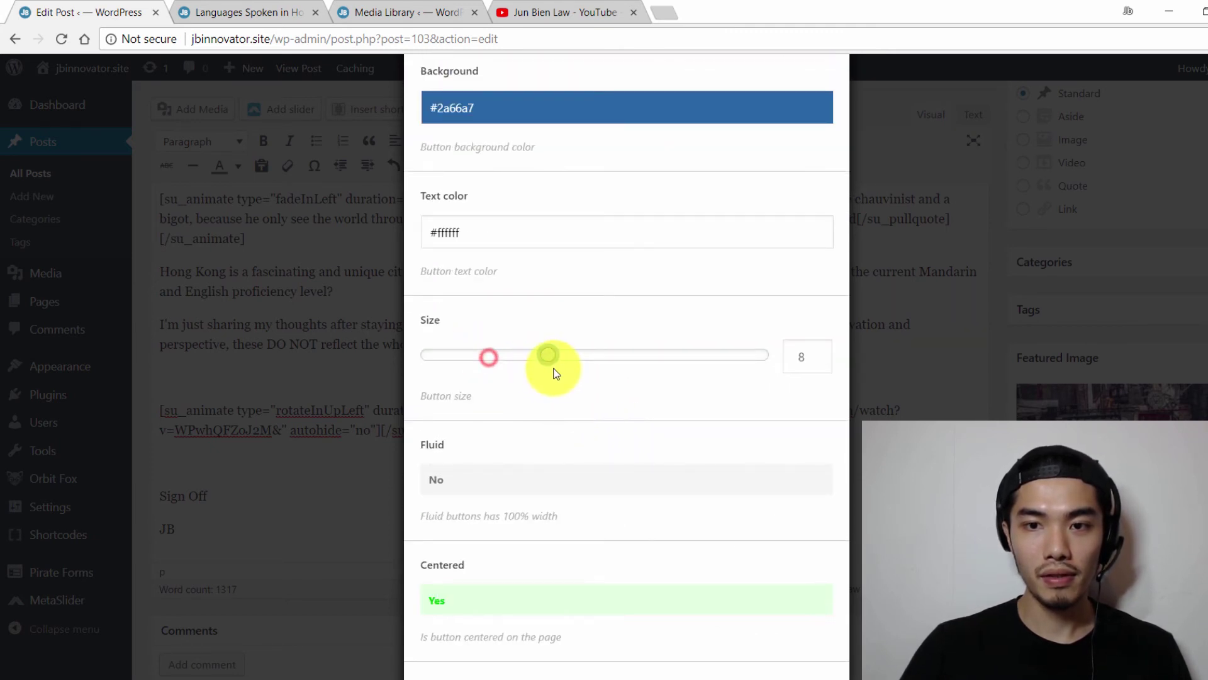
scroll(698, 451, "down", 20)
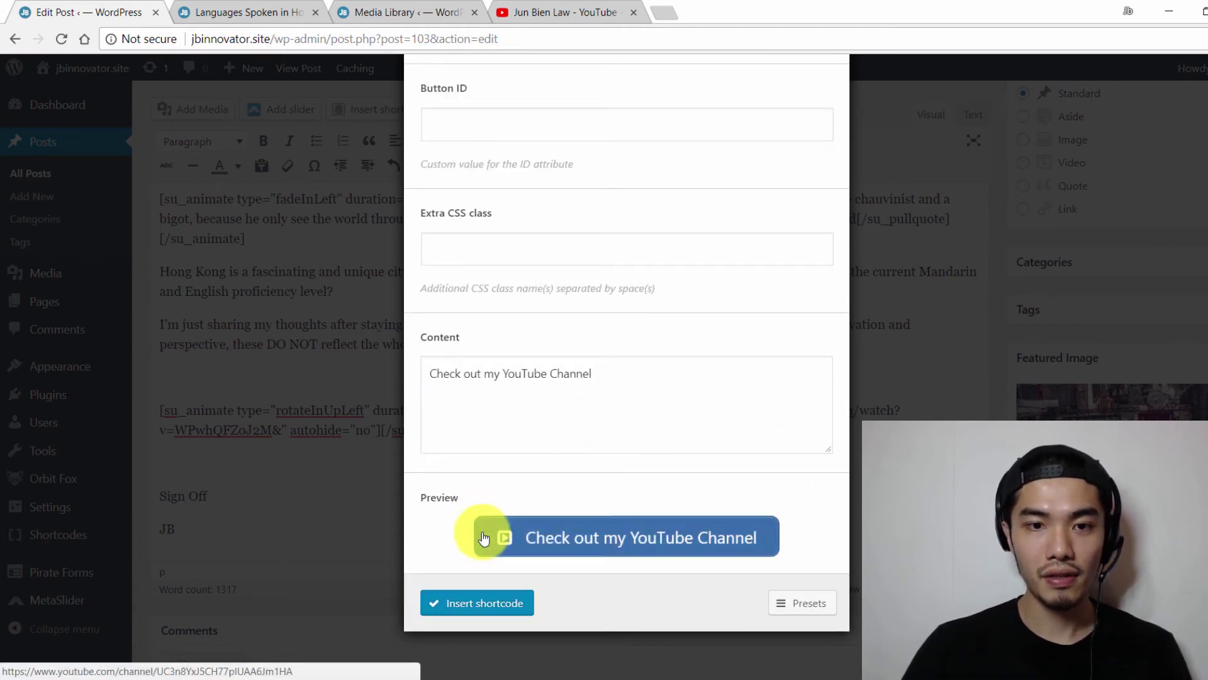
Try the description "Subscribe to me" under the button text, check it in the preview and clear it again.
scroll(617, 410, "up", 10)
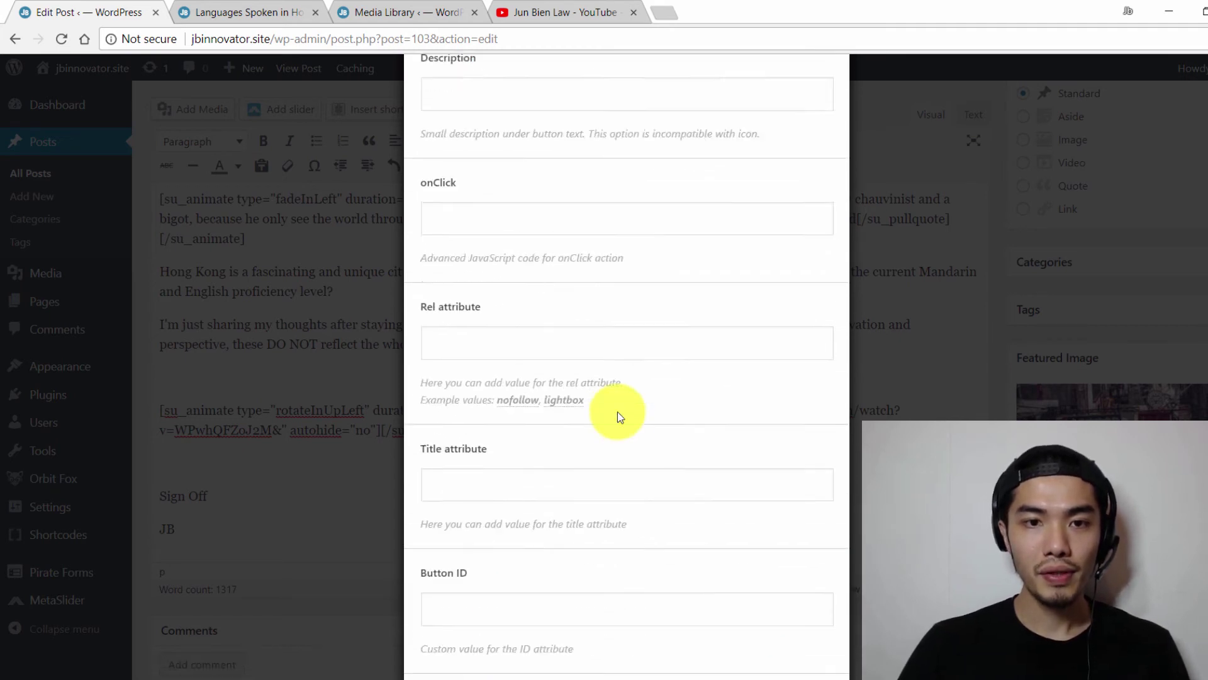
left_click(500, 283)
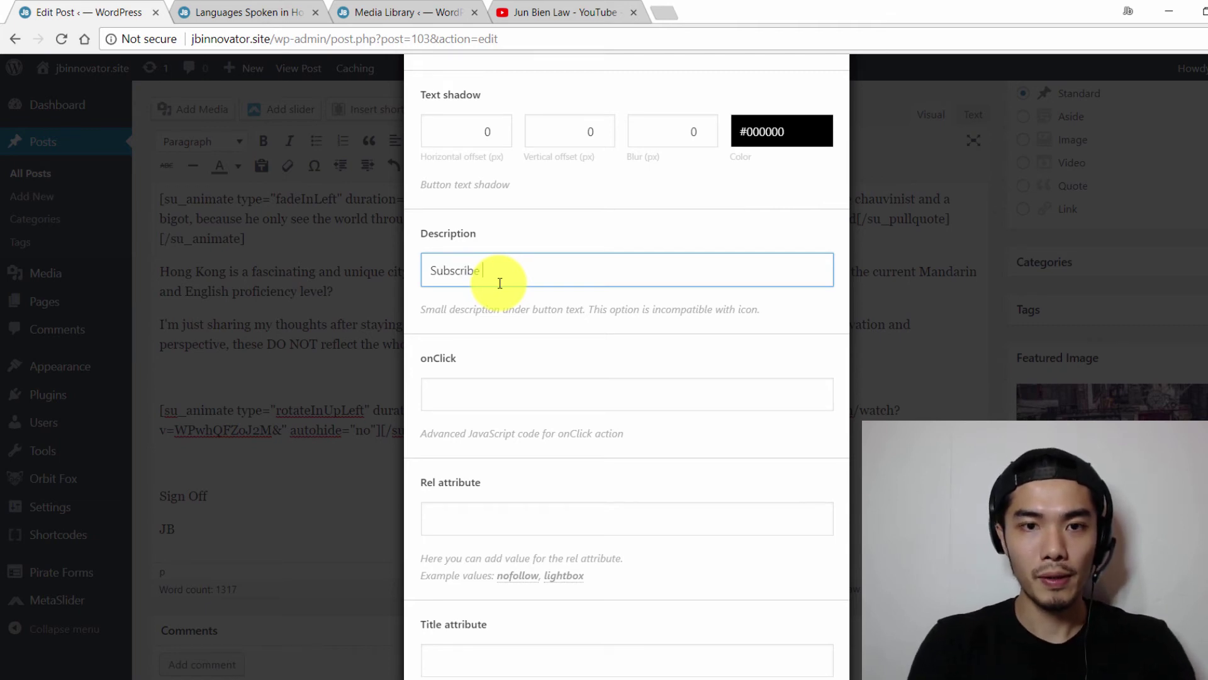
scroll(503, 280, "down", 10)
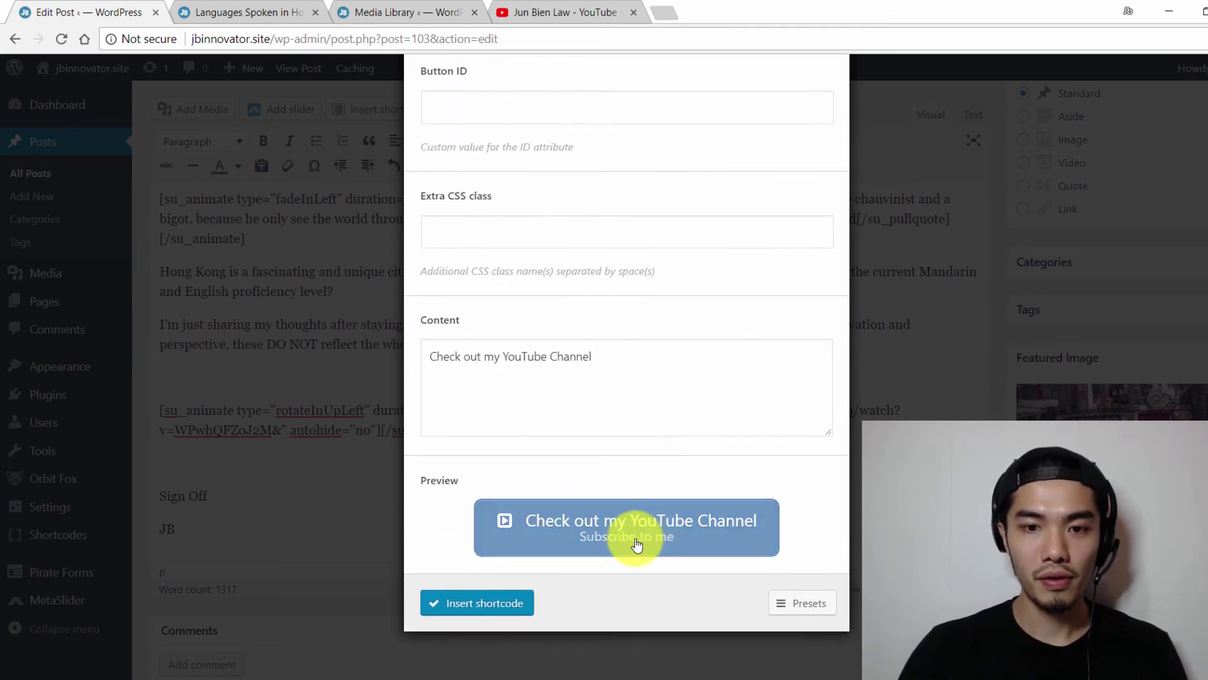
scroll(641, 502, "up", 10)
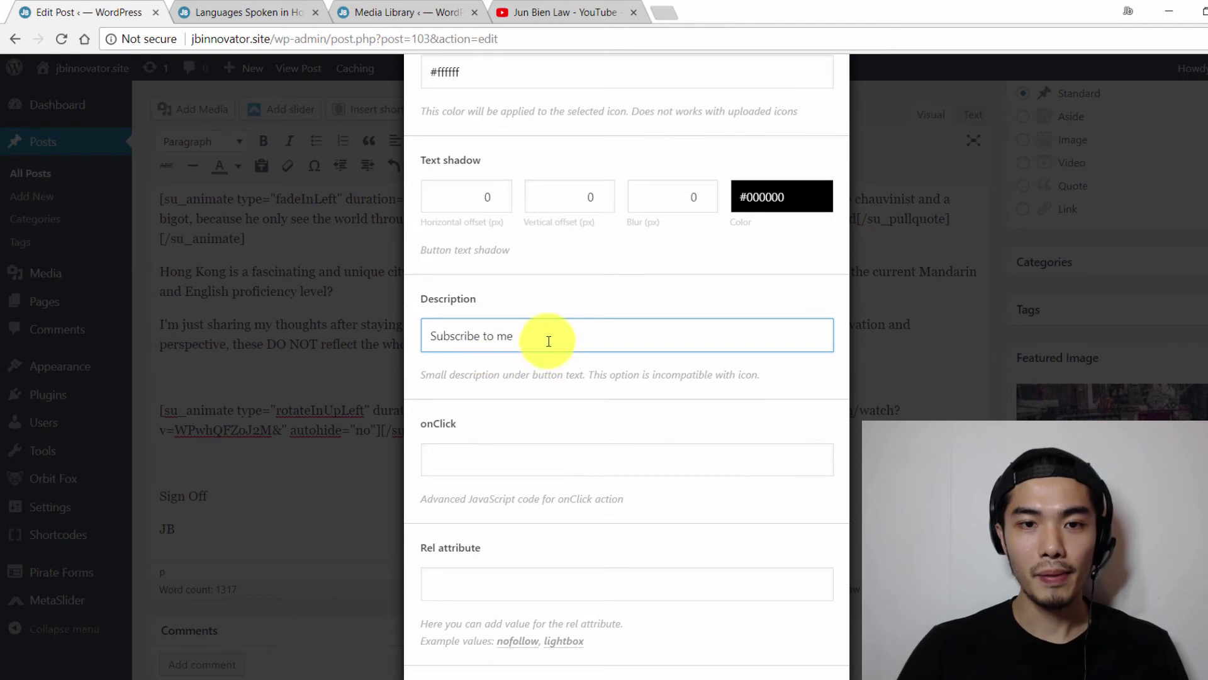
left_click_drag(546, 335, 386, 322)
key("BackSpace")
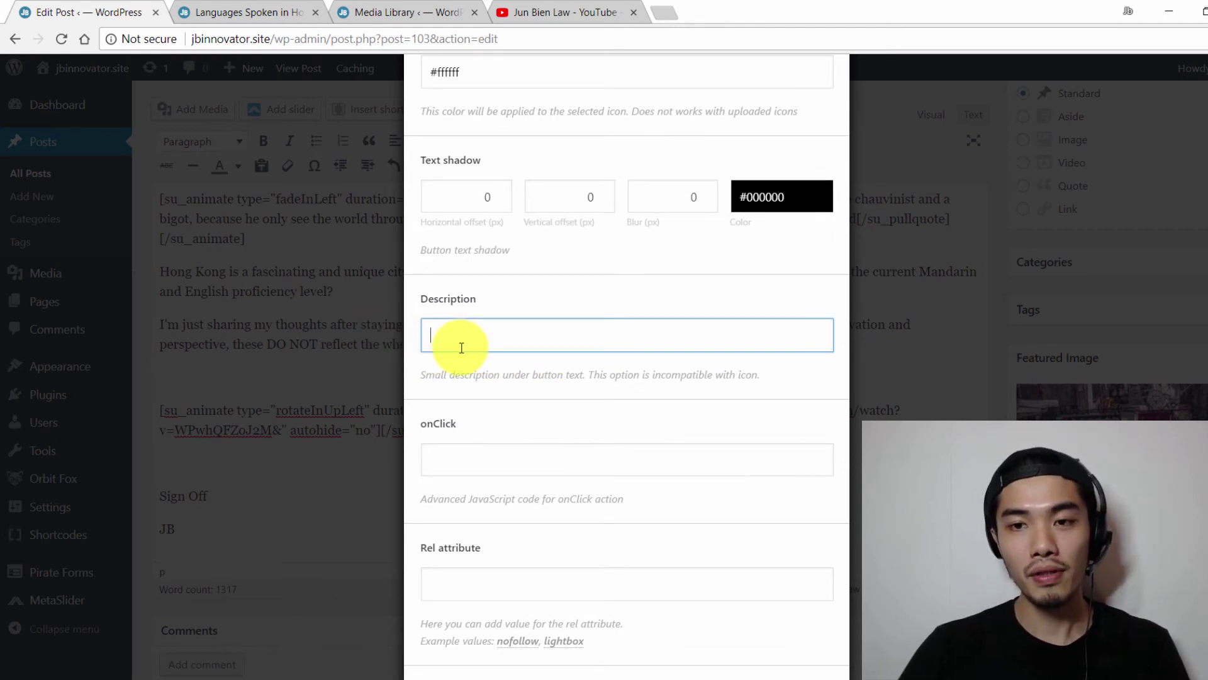
Insert the finished button shortcode into the post below the animated YouTube video.
scroll(461, 349, "down", 10)
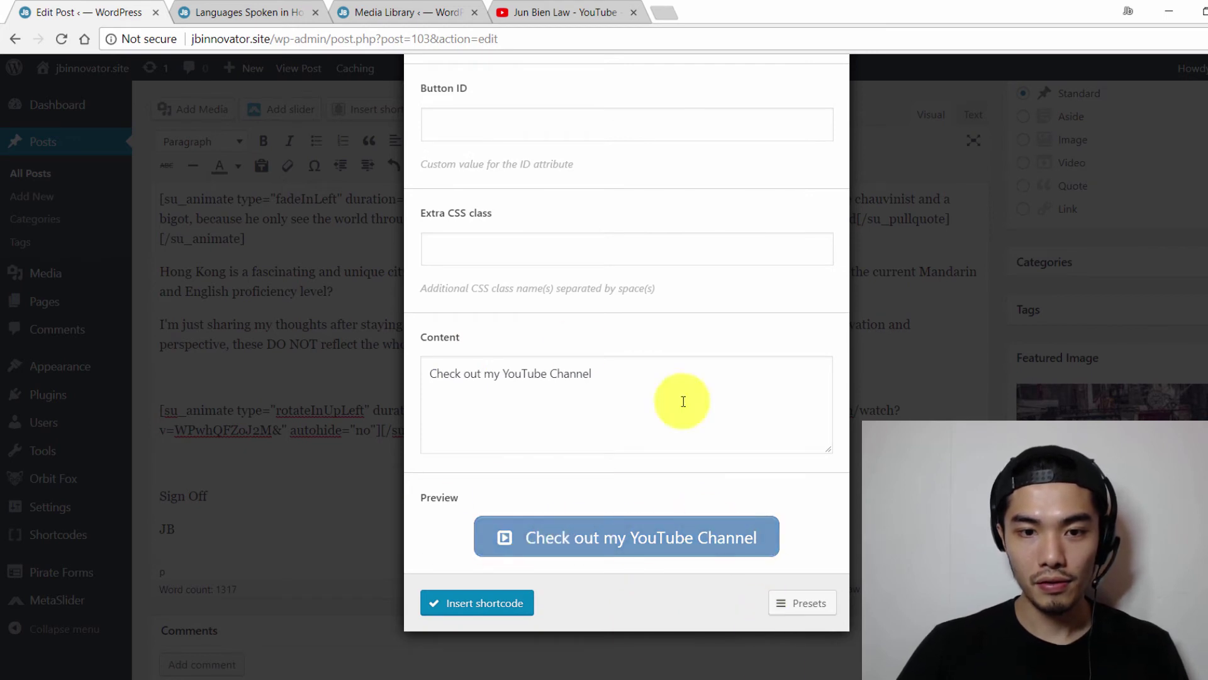
left_click(482, 605)
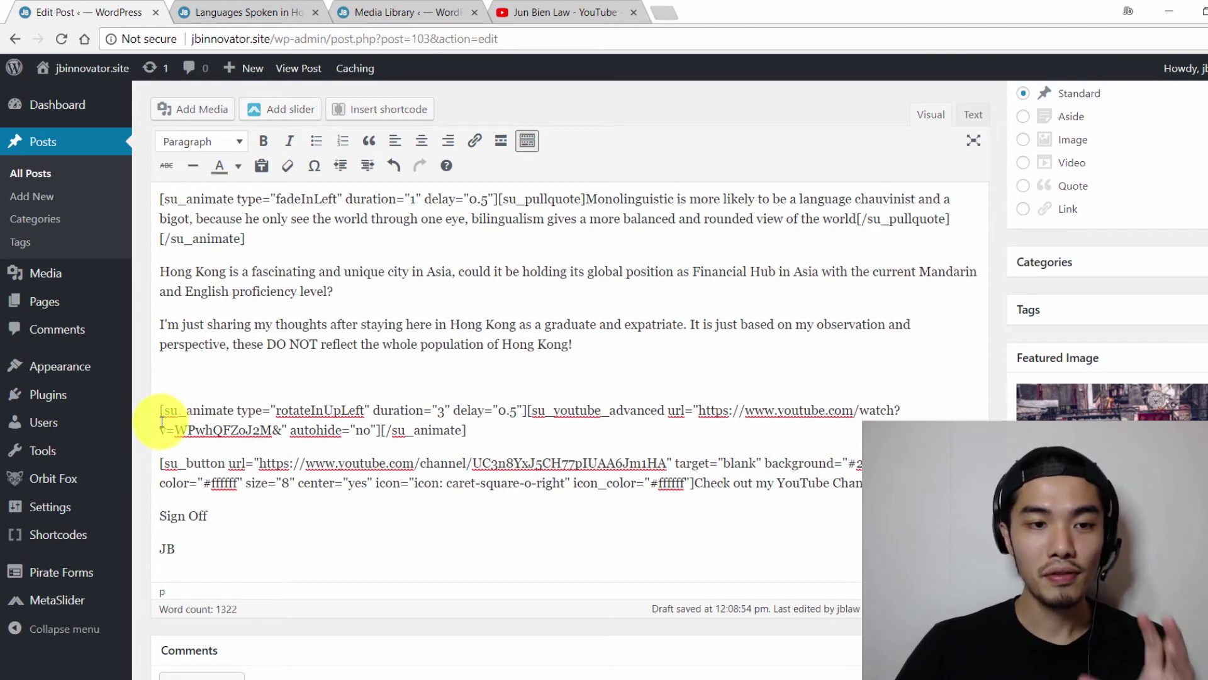
Insert an Animation shortcode on a new line above the button, with type fadeInDown, duration 1 and delay 0.5.
left_click(499, 431)
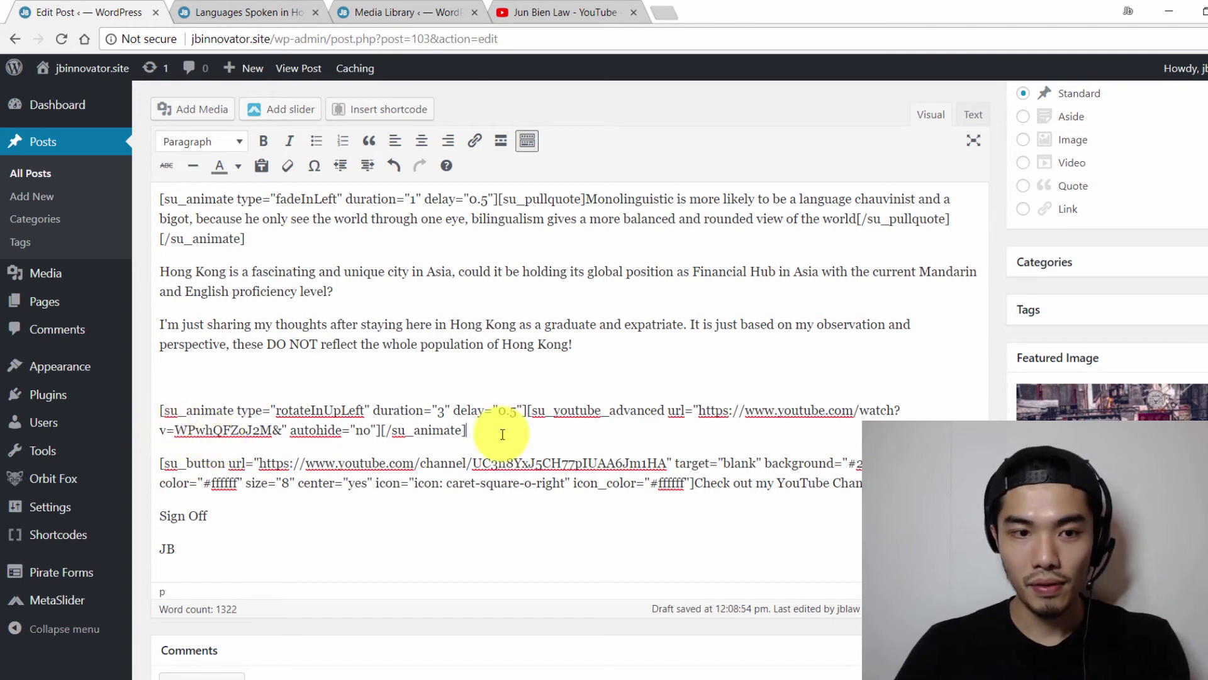
key("Return")
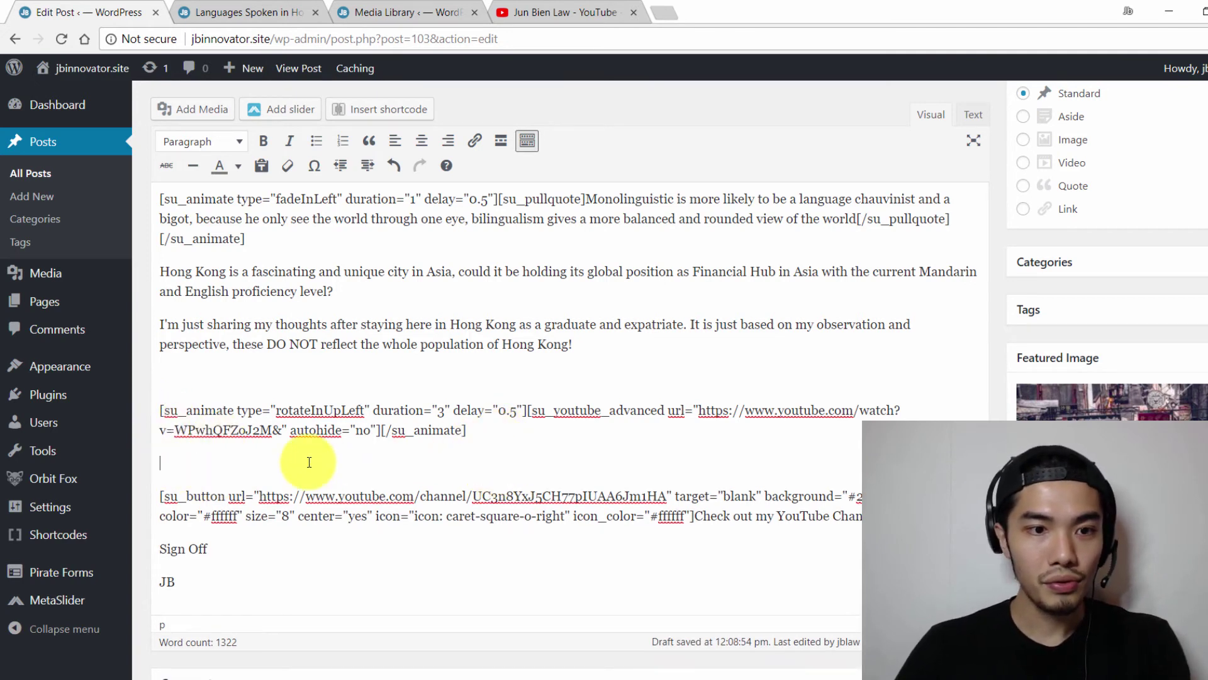
left_click(400, 108)
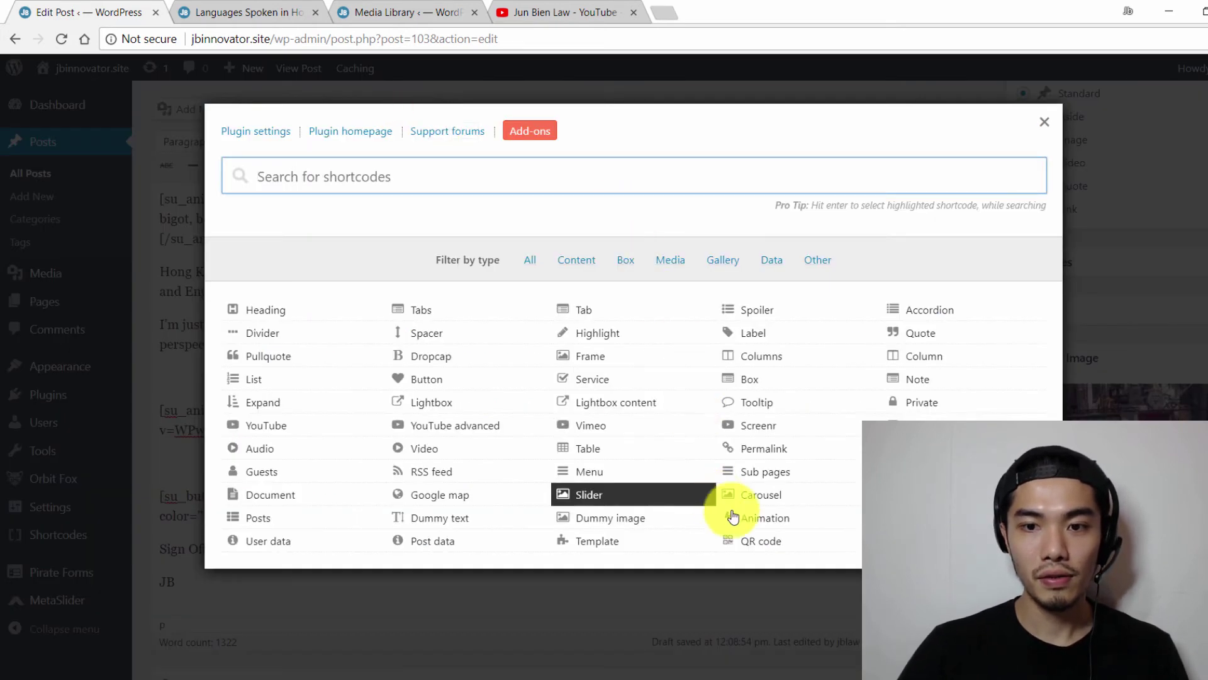
left_click(811, 522)
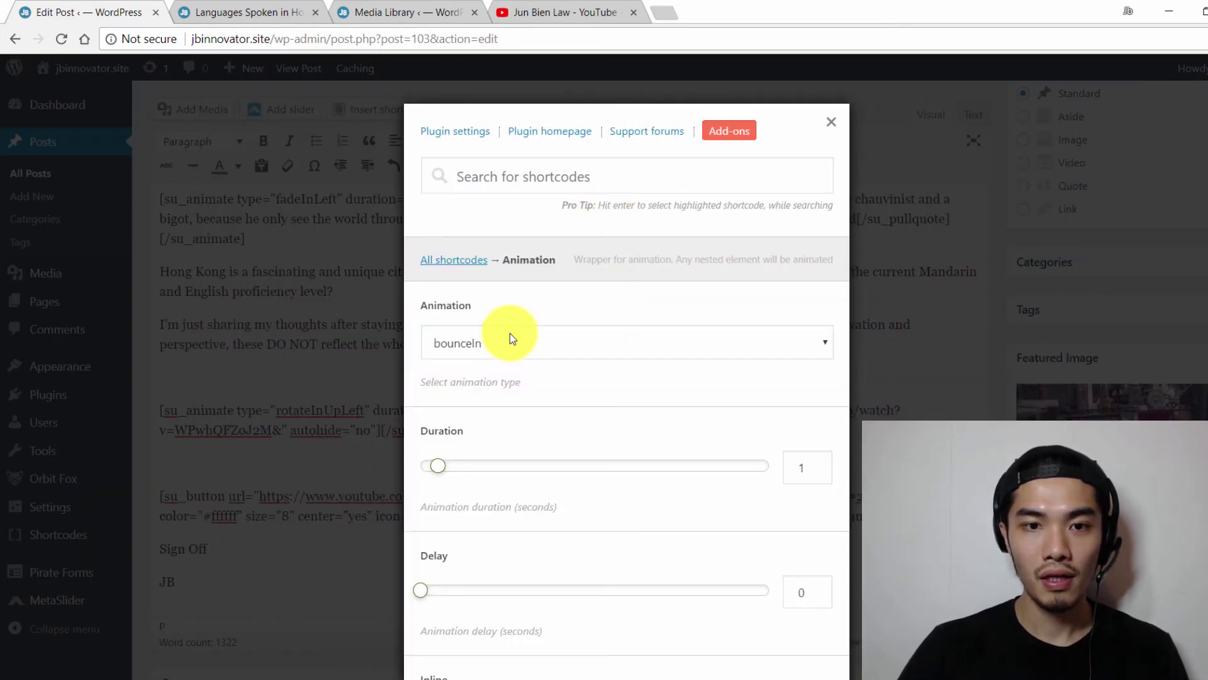
left_click(511, 339)
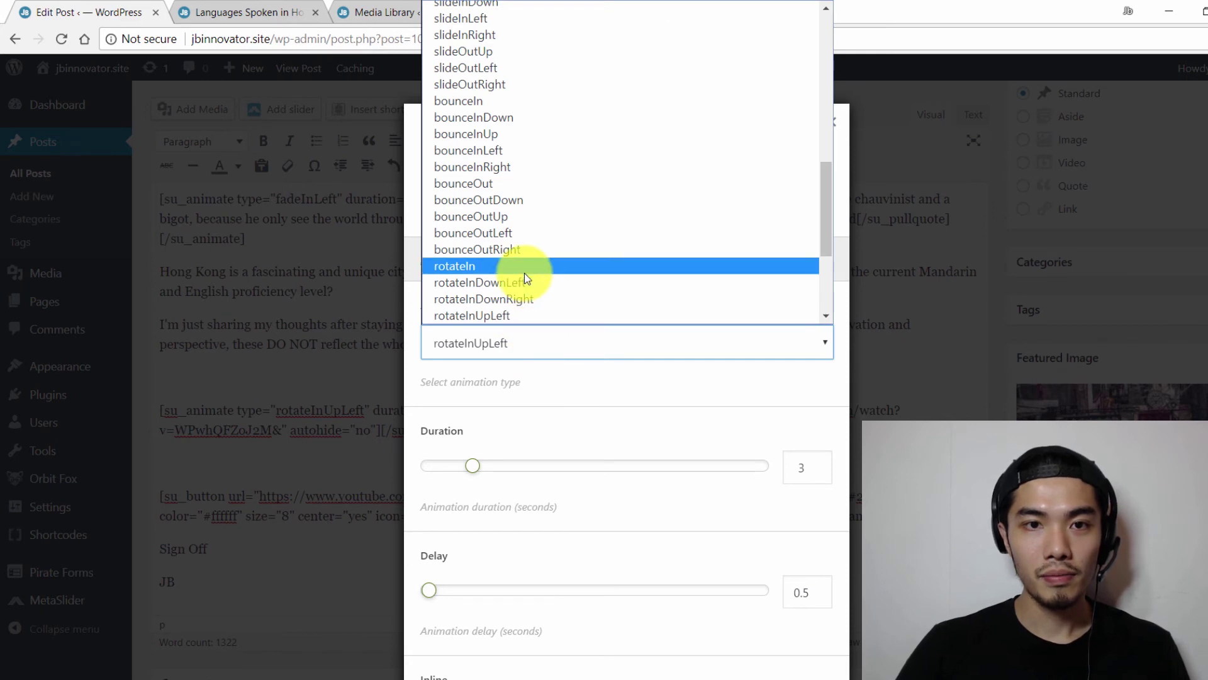
scroll(526, 278, "up", 15)
left_click(489, 235)
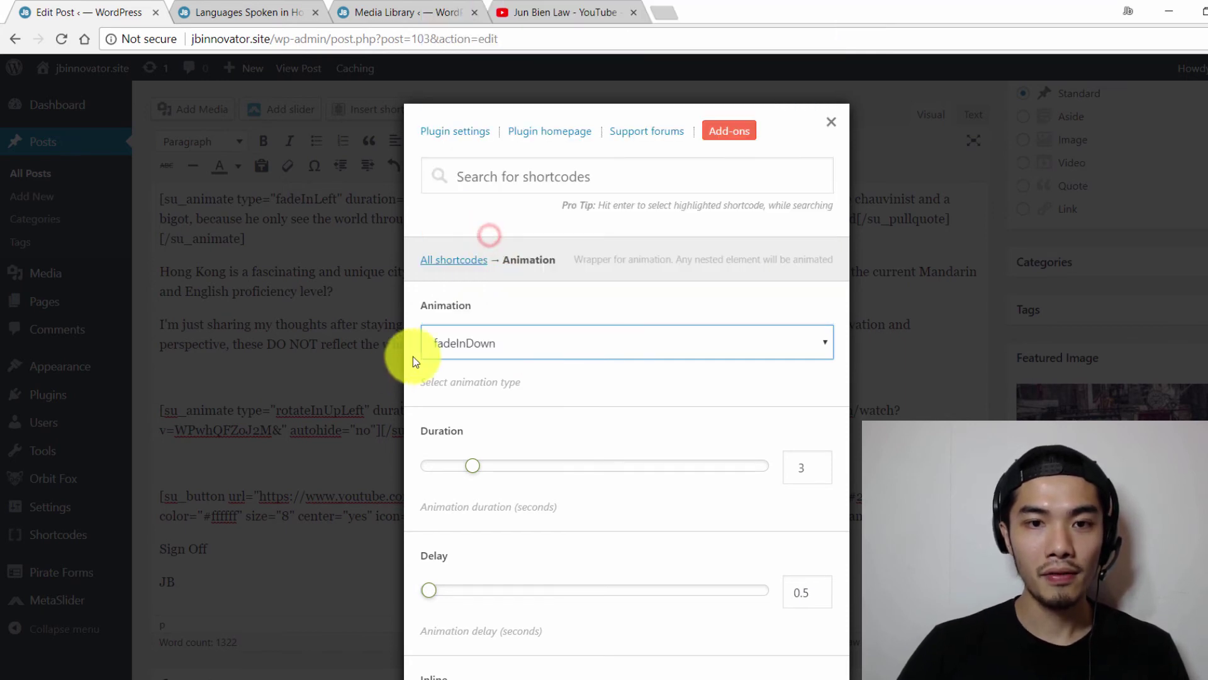
scroll(474, 223, "down", 4)
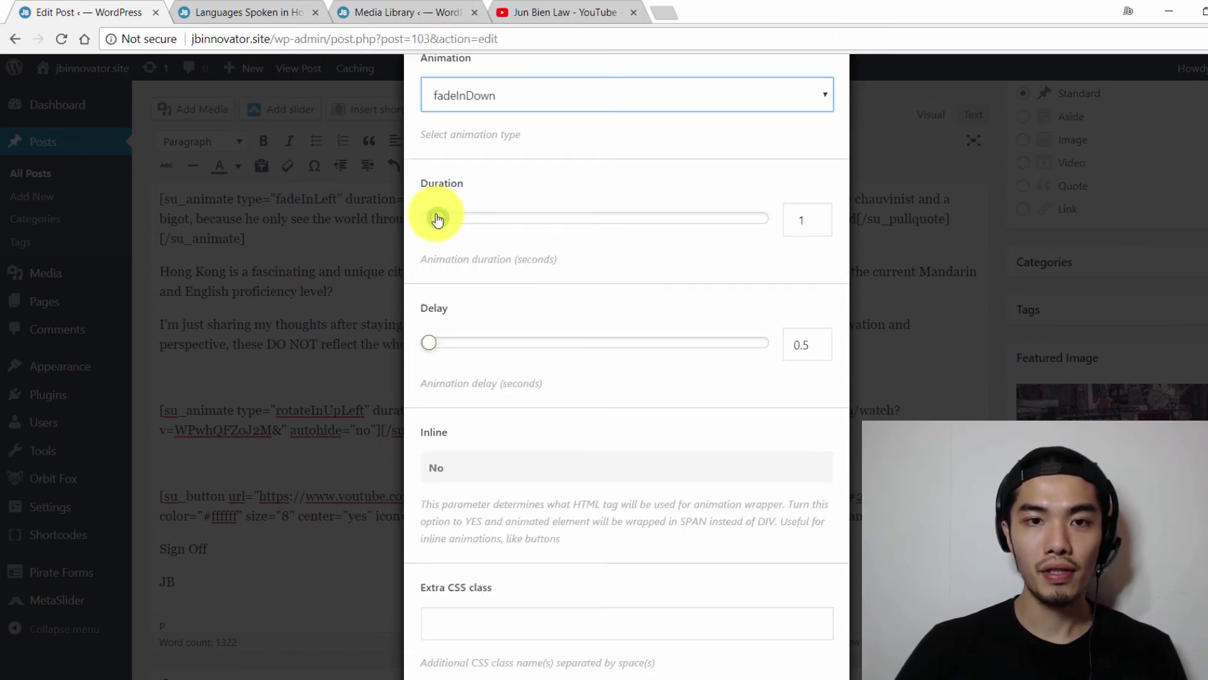
scroll(532, 346, "up", 1)
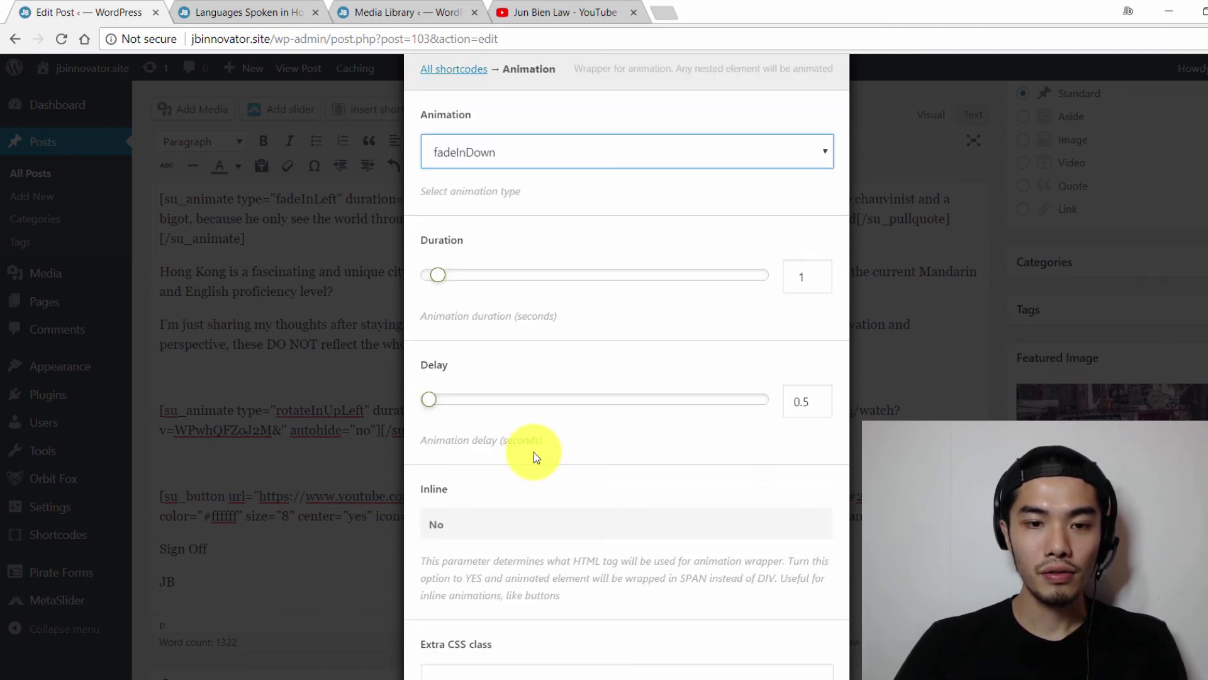
scroll(533, 451, "down", 5)
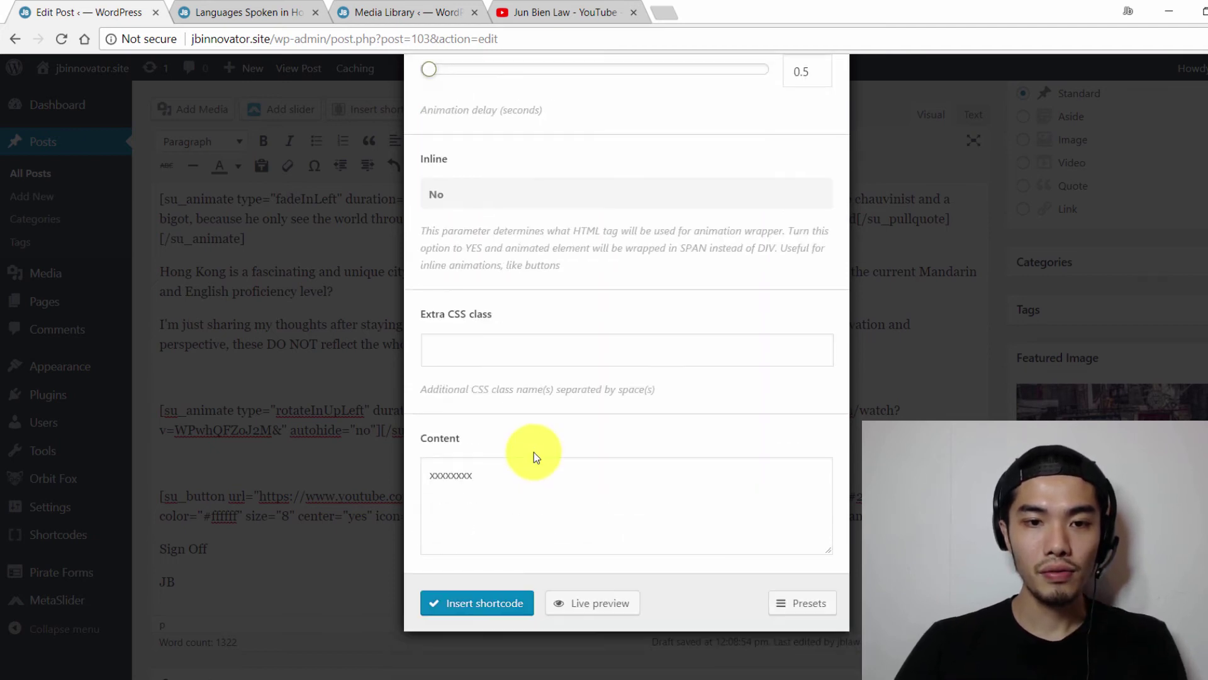
left_click(501, 605)
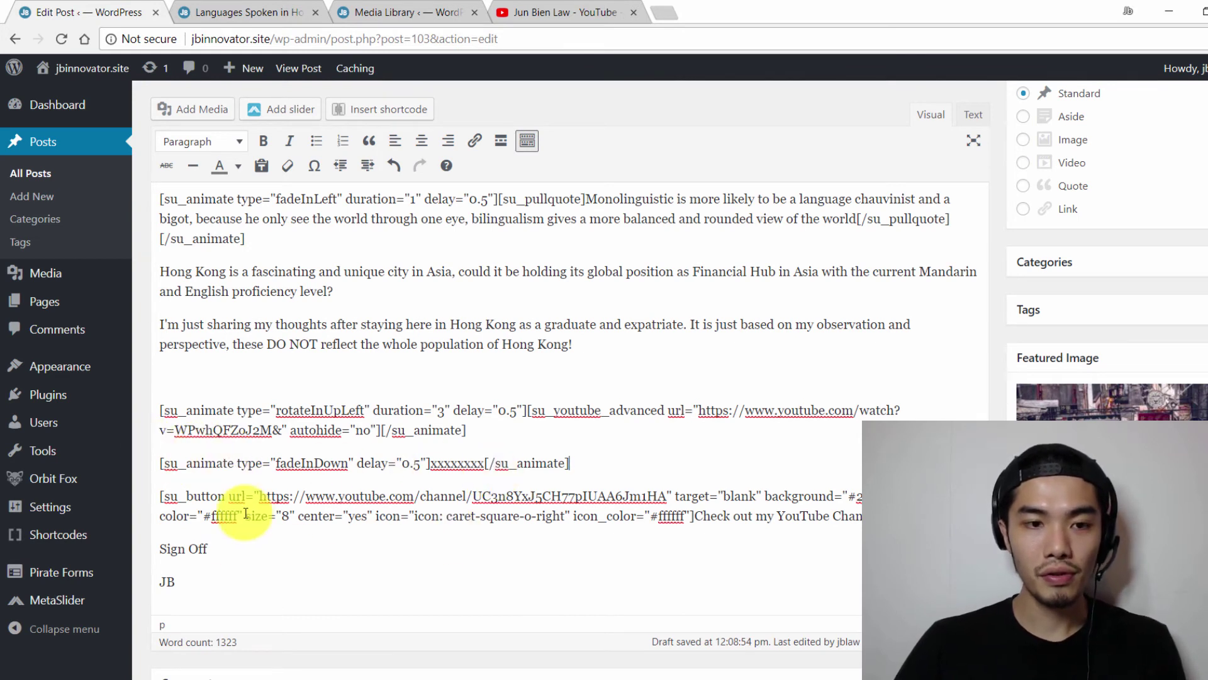
Move the whole button shortcode inside the fadeInDown animation wrapper, replacing the xxxxxxxx placeholder.
left_click_drag(161, 496, 881, 517)
left_click_drag(340, 500, 386, 505)
key("Delete")
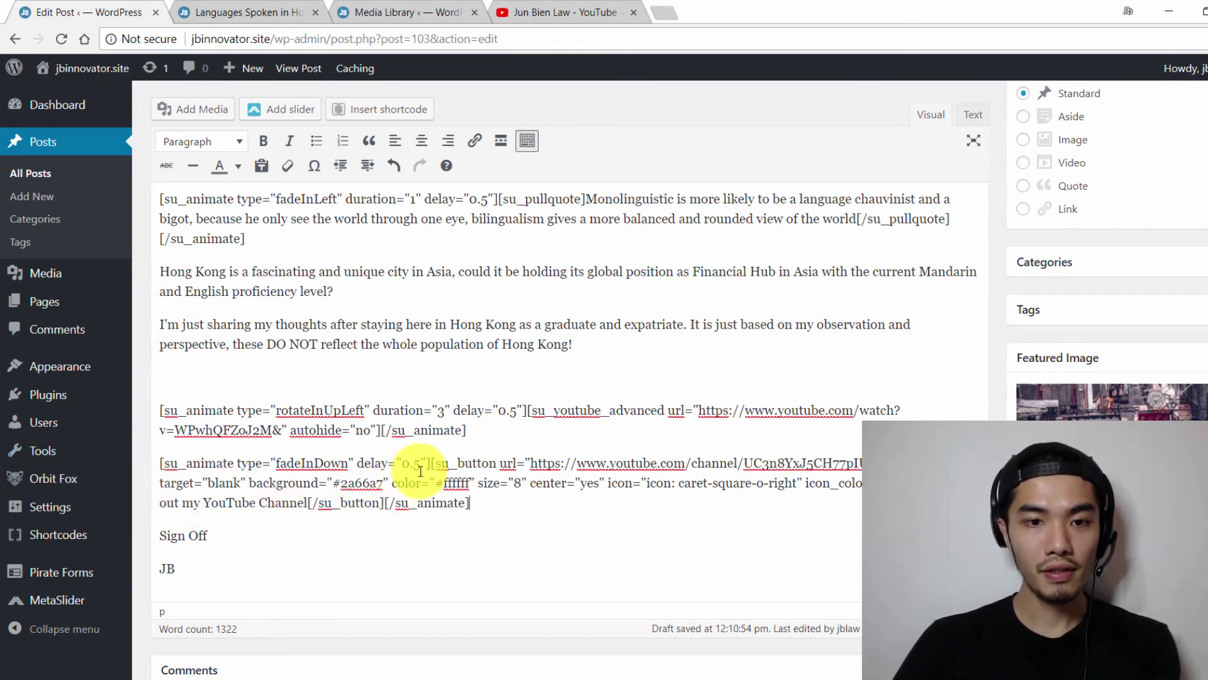
Put the opening fadeInDown animation tag, the button shortcode and the closing animation tag on separate lines.
left_click(430, 463)
key("Return")
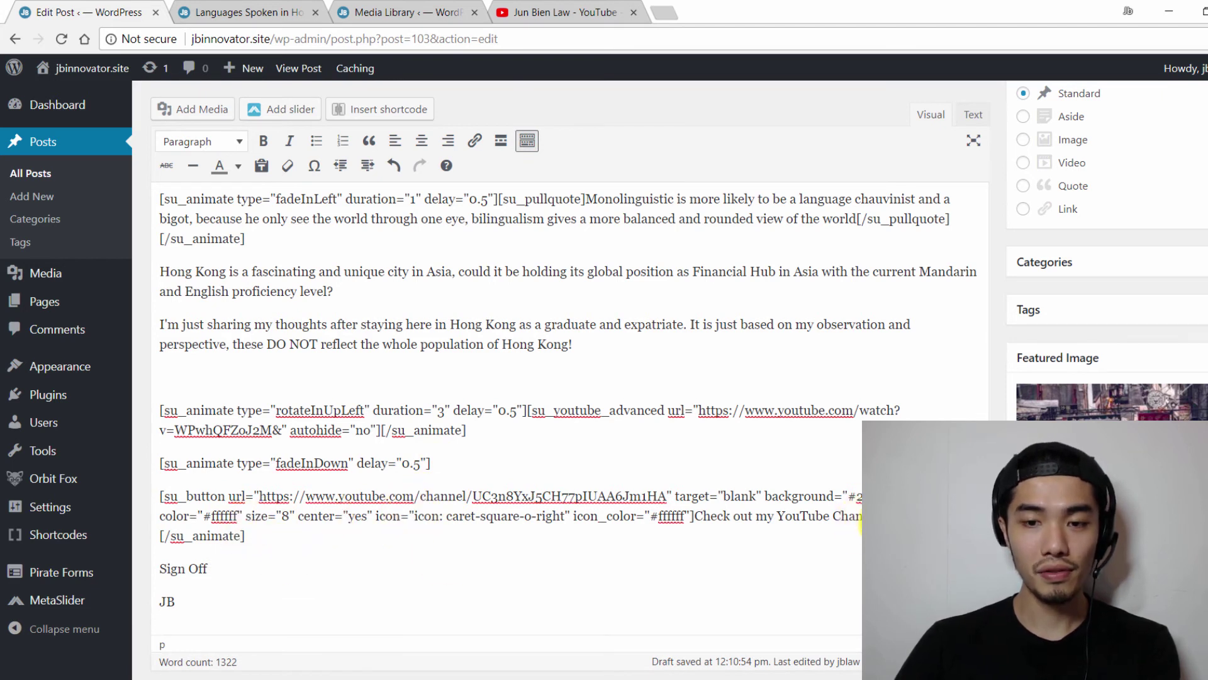
key("Return")
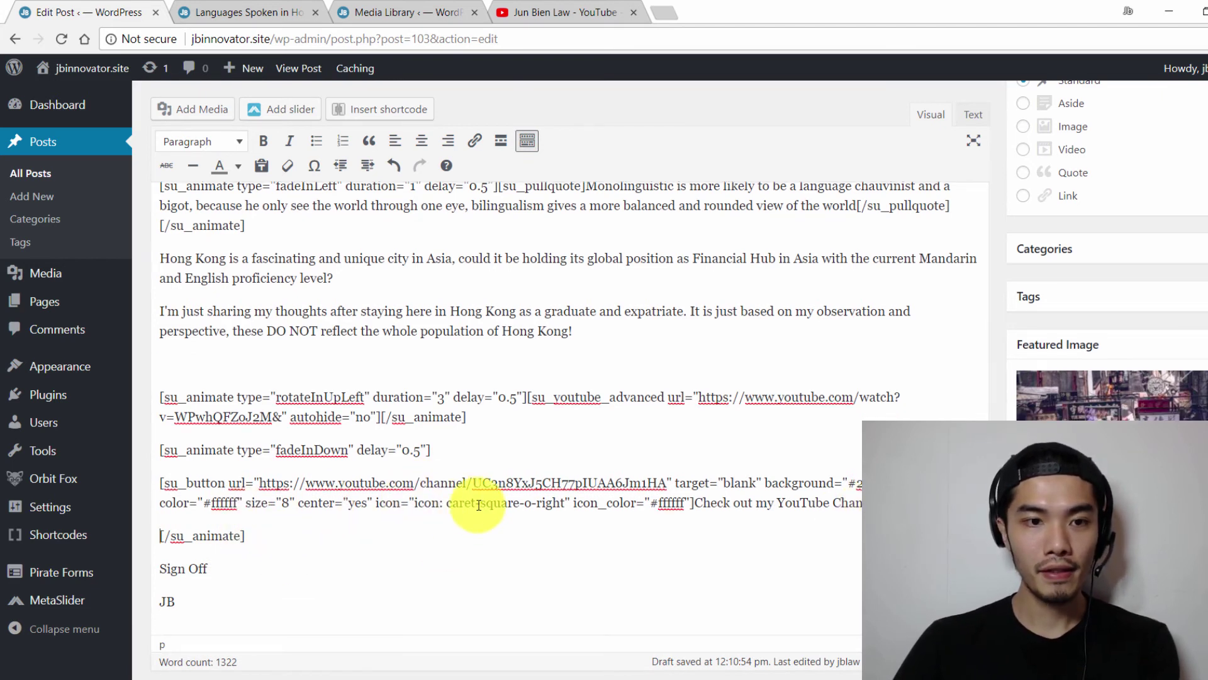
left_click(454, 502)
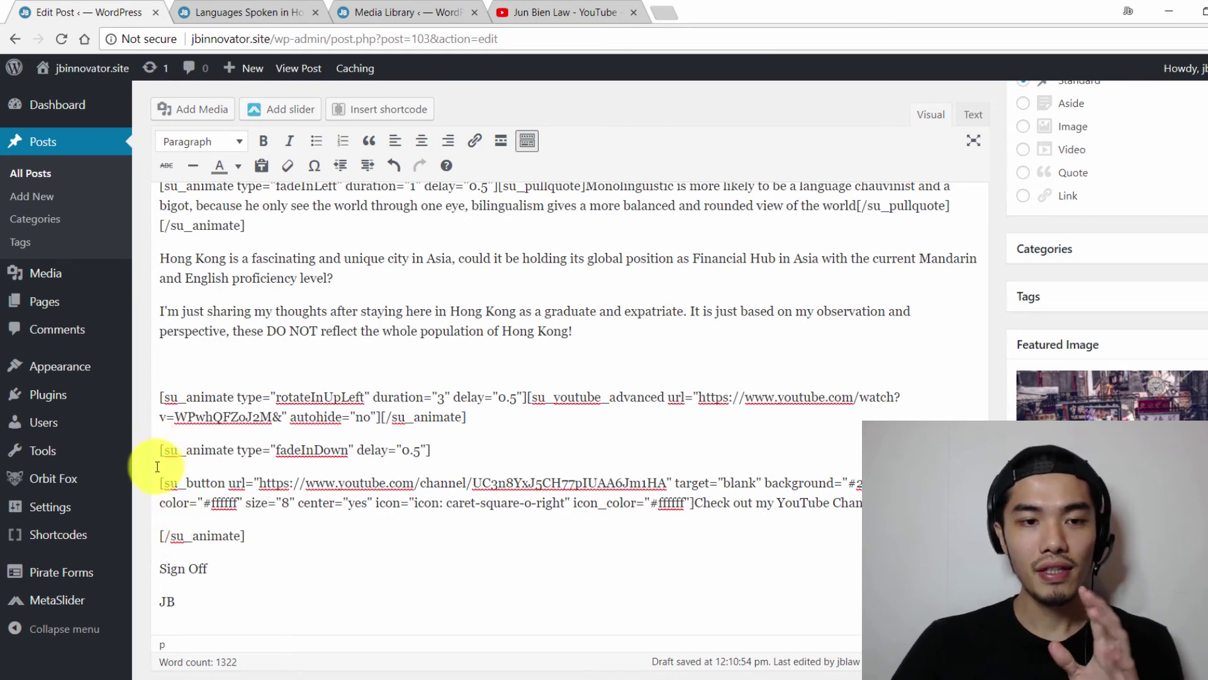
left_click(294, 534)
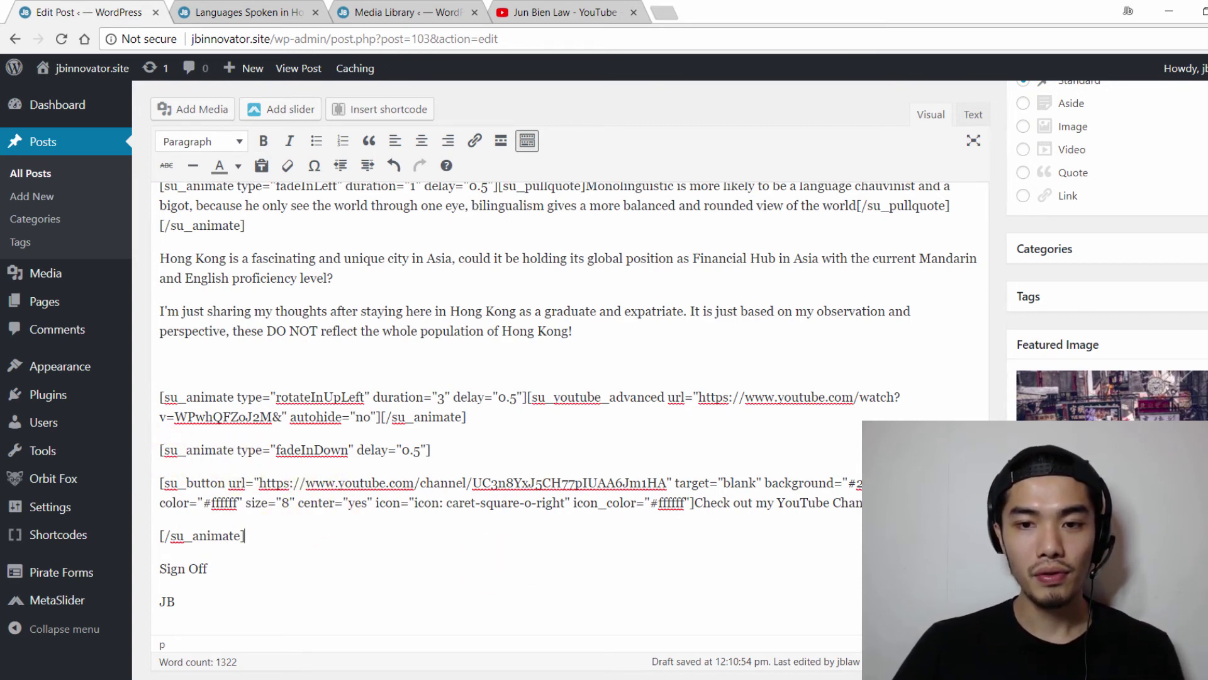
scroll(1152, 378, "up", 10)
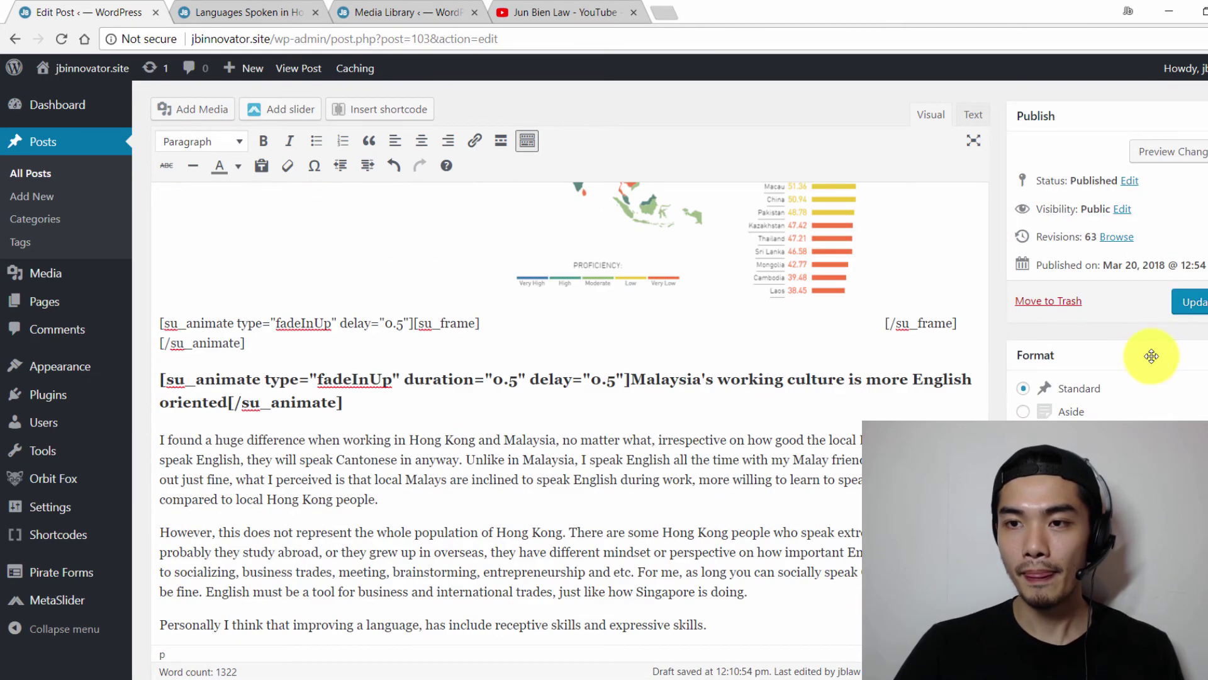
Preview the post's changes and check the animated YouTube channel button below the video.
left_click(1165, 160)
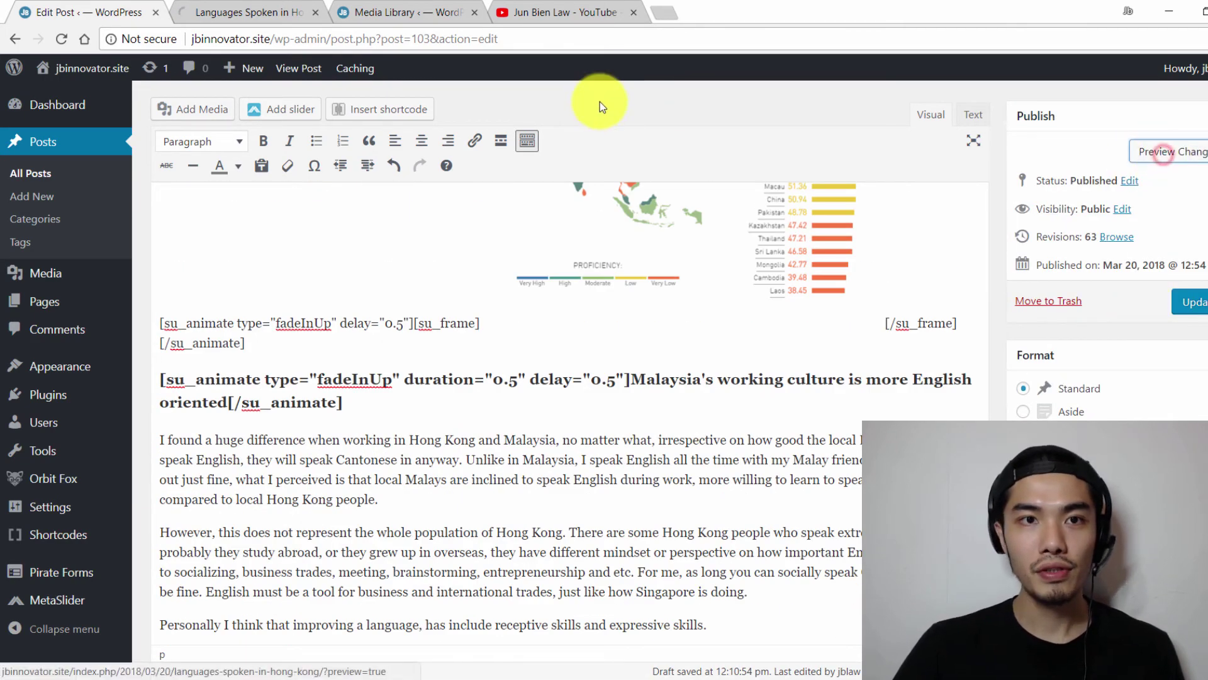
left_click(266, 15)
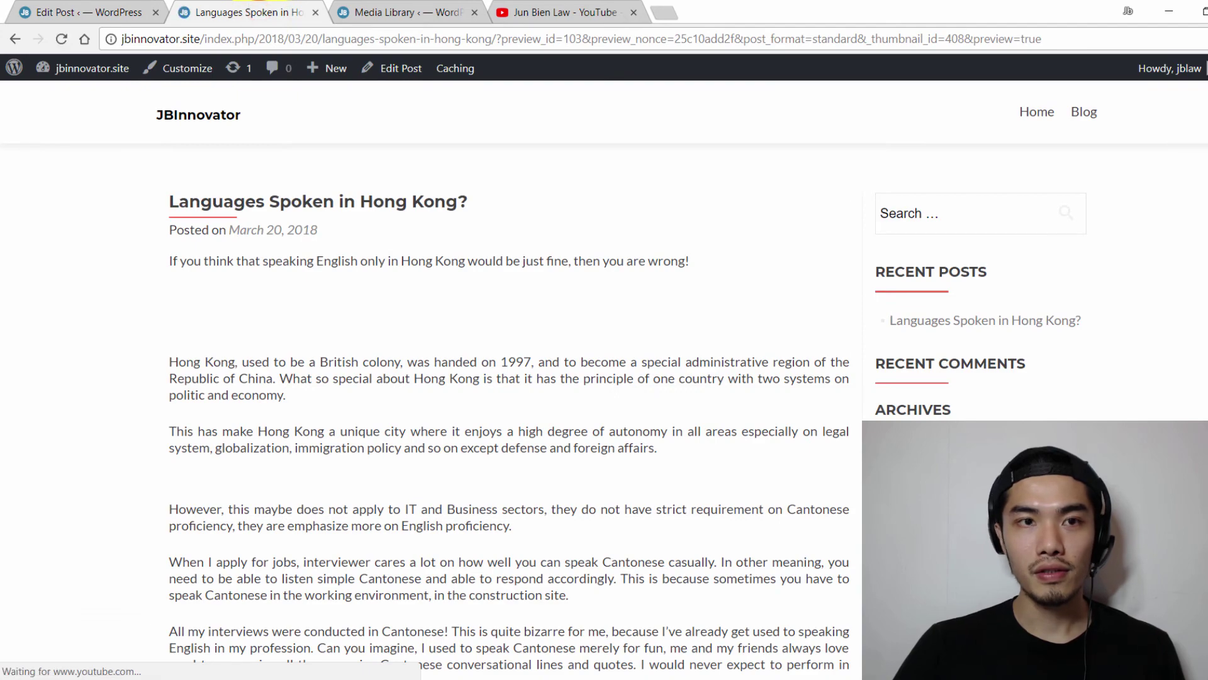
scroll(509, 378, "down", 15)
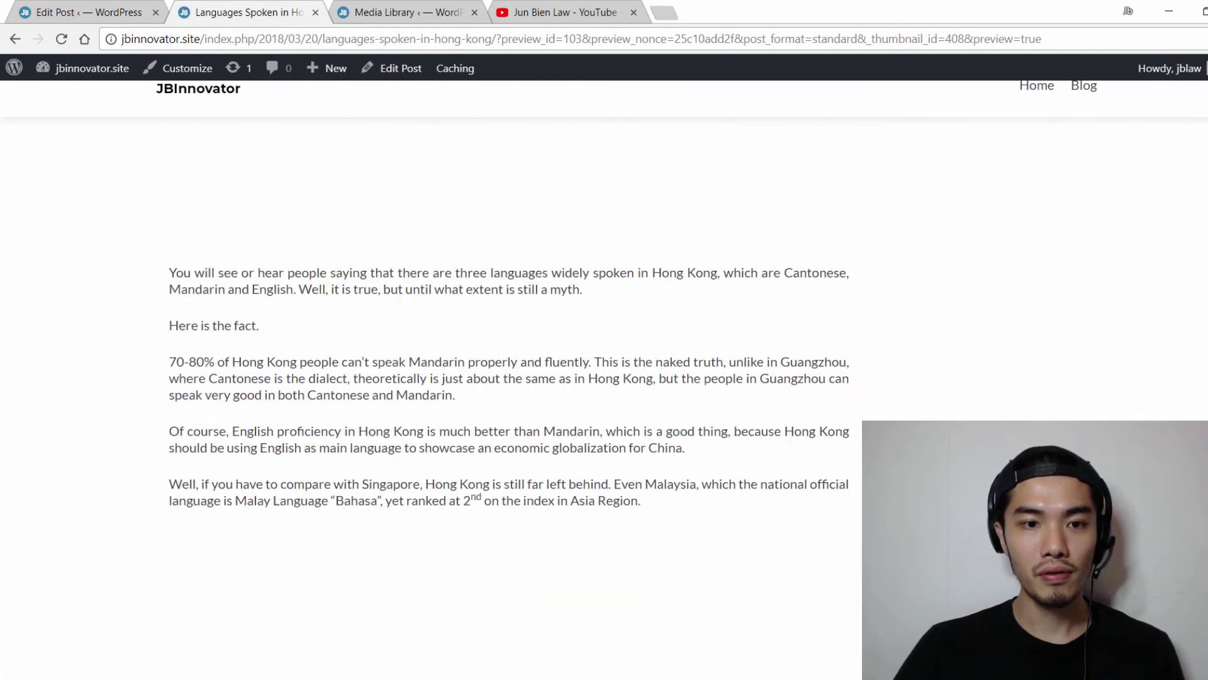
scroll(780, 409, "down", 10)
scroll(780, 409, "up", 3)
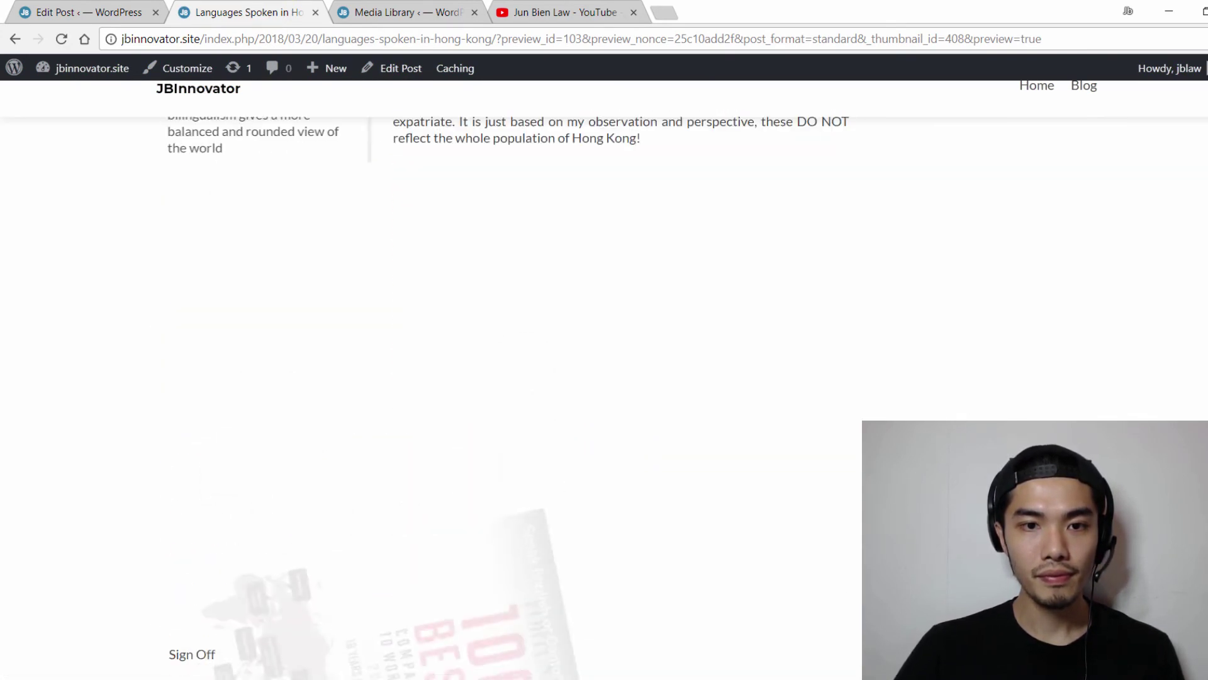
scroll(780, 409, "down", 3)
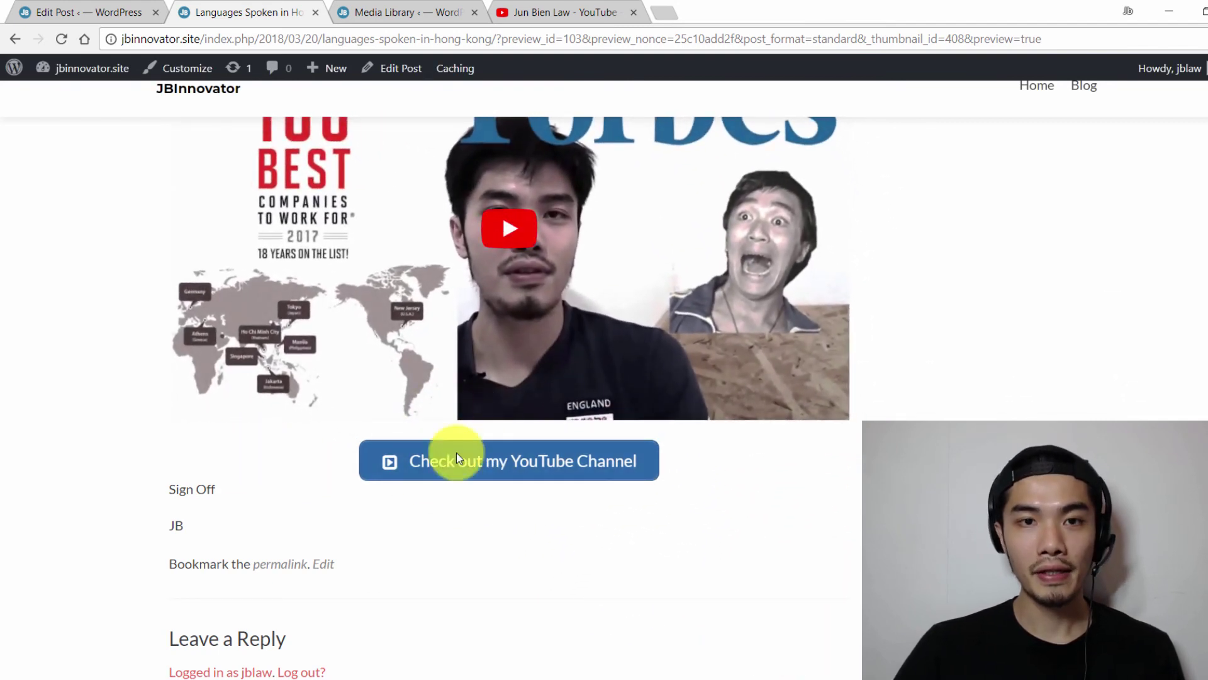
Review the fadeInDown animation and button shortcodes in the post editor against the button in the preview.
left_click(60, 12)
scroll(308, 447, "down", 15)
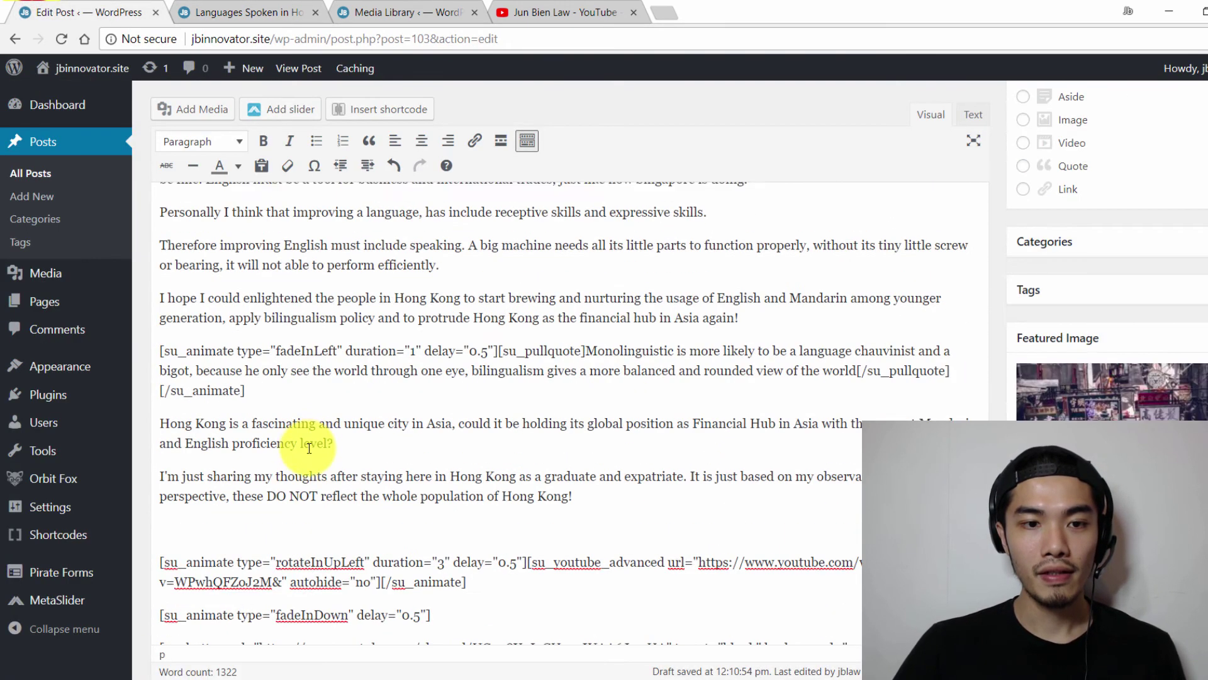
scroll(229, 404, "up", 4)
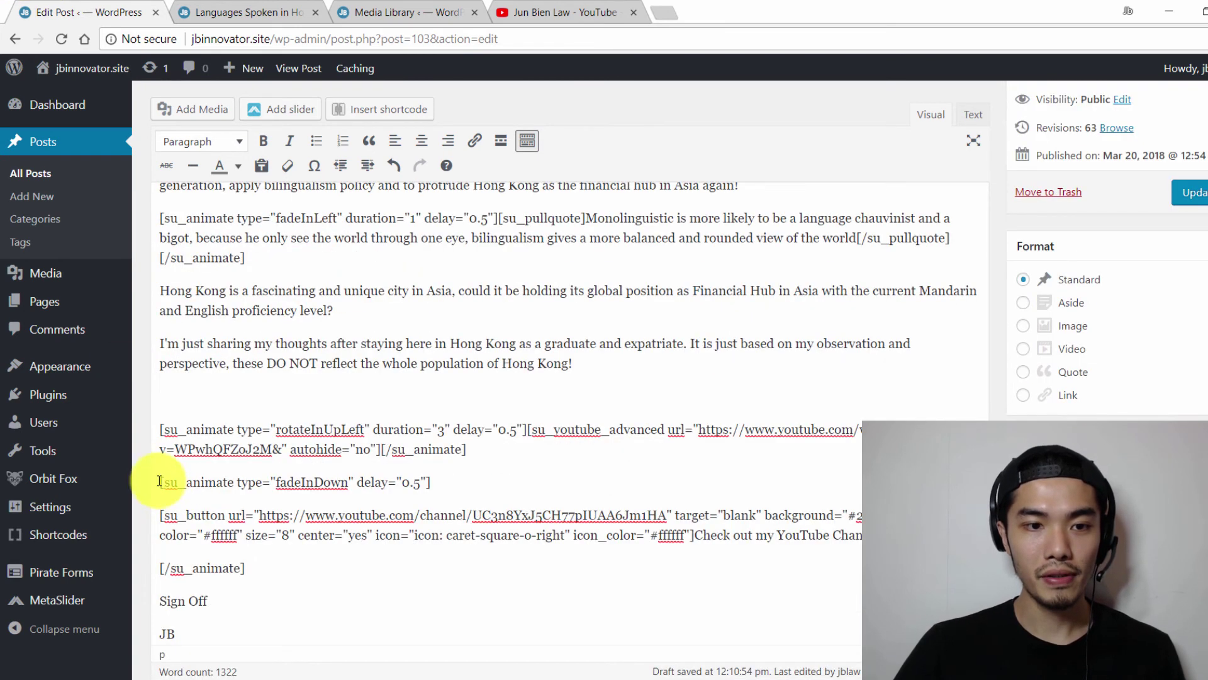
left_click_drag(162, 479, 310, 575)
left_click(319, 579)
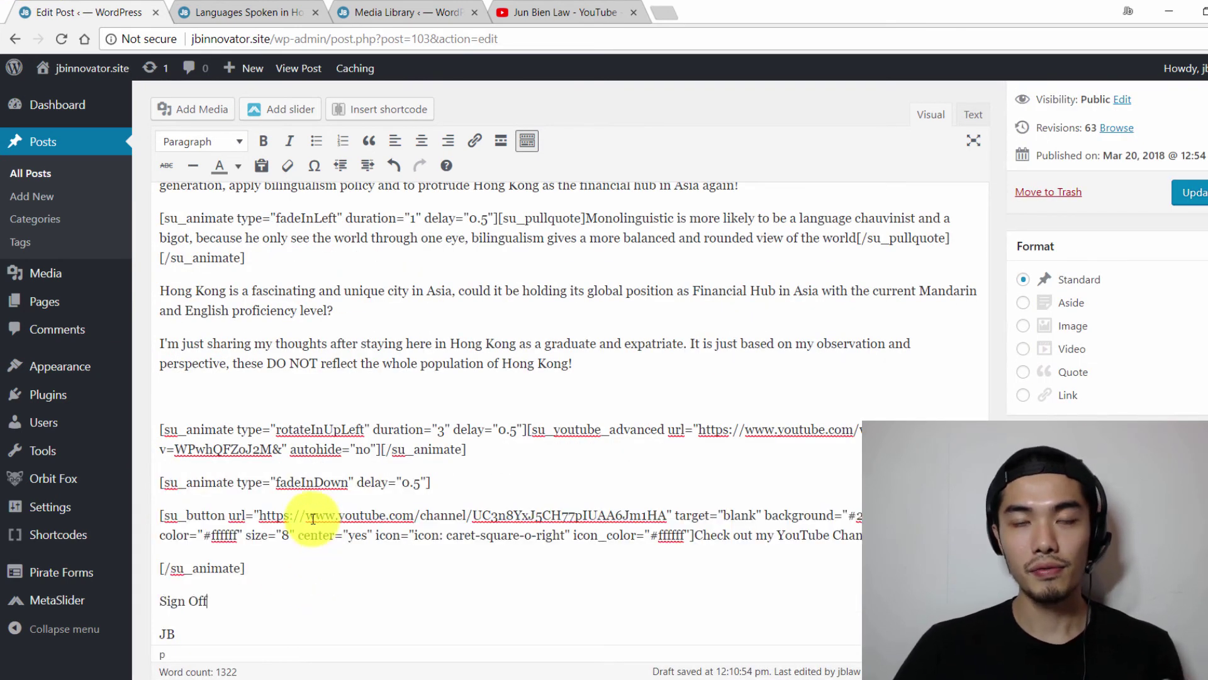
left_click(216, 12)
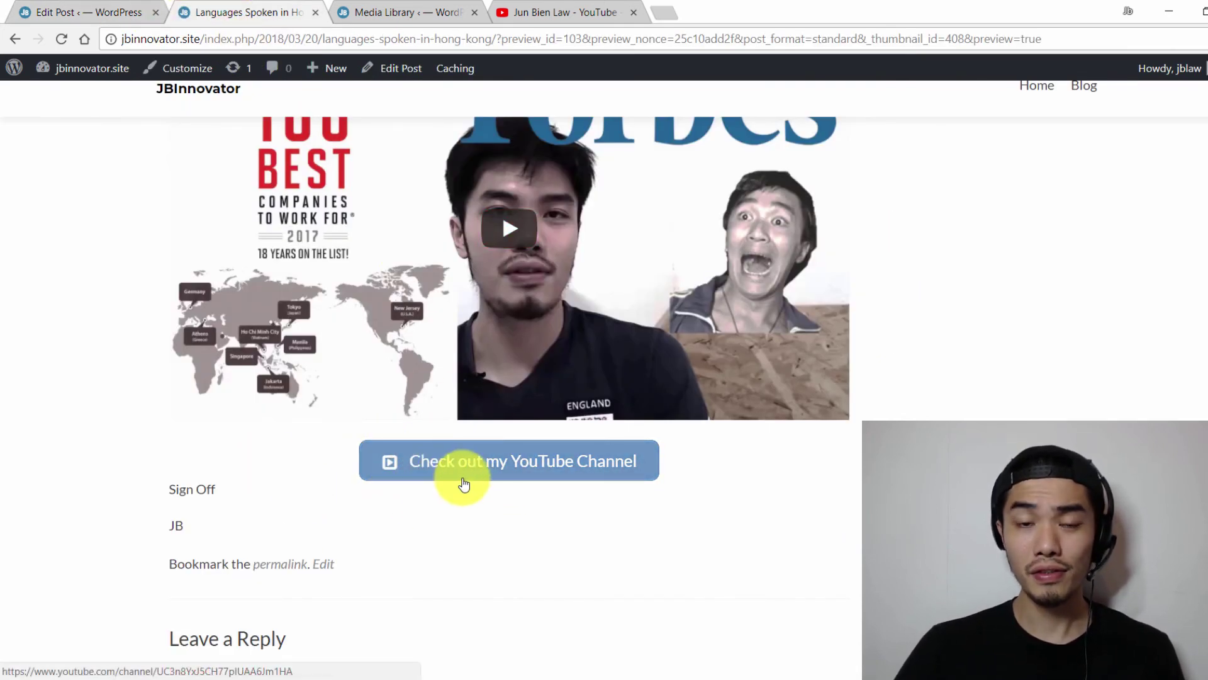
Set the size value in the YouTube channel button's shortcode to 15.
left_click(91, 13)
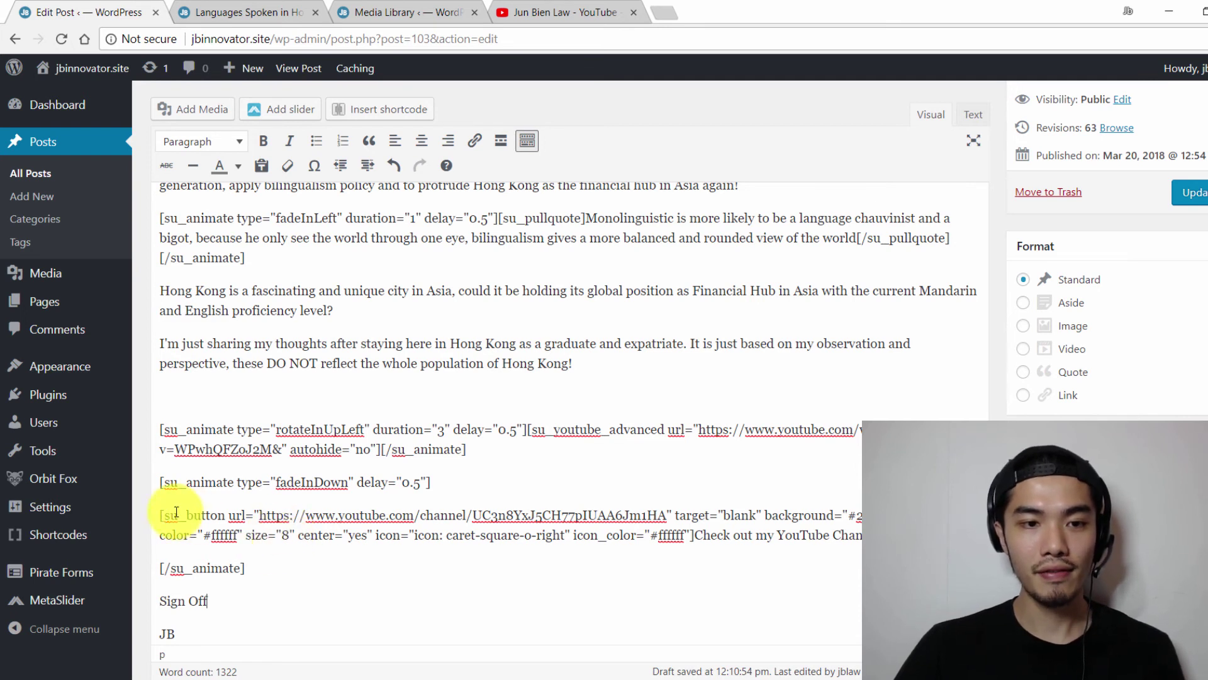
double_click(256, 535)
left_click_drag(275, 540, 295, 539)
left_click(326, 566)
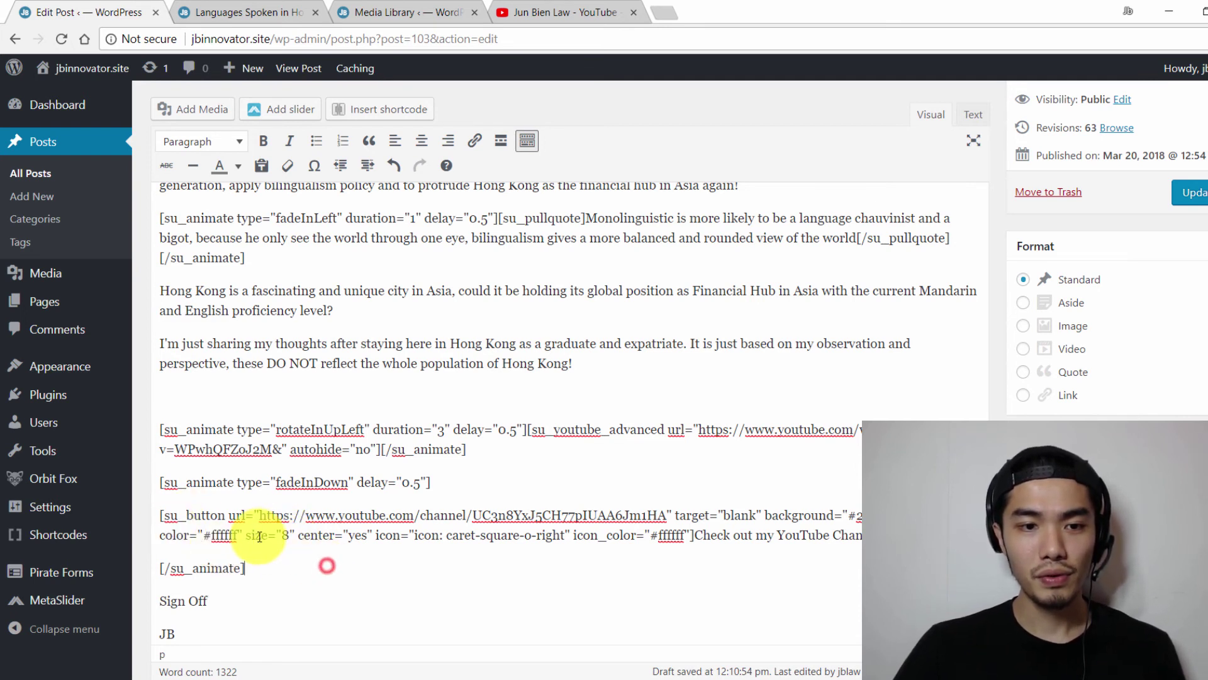
type("15")
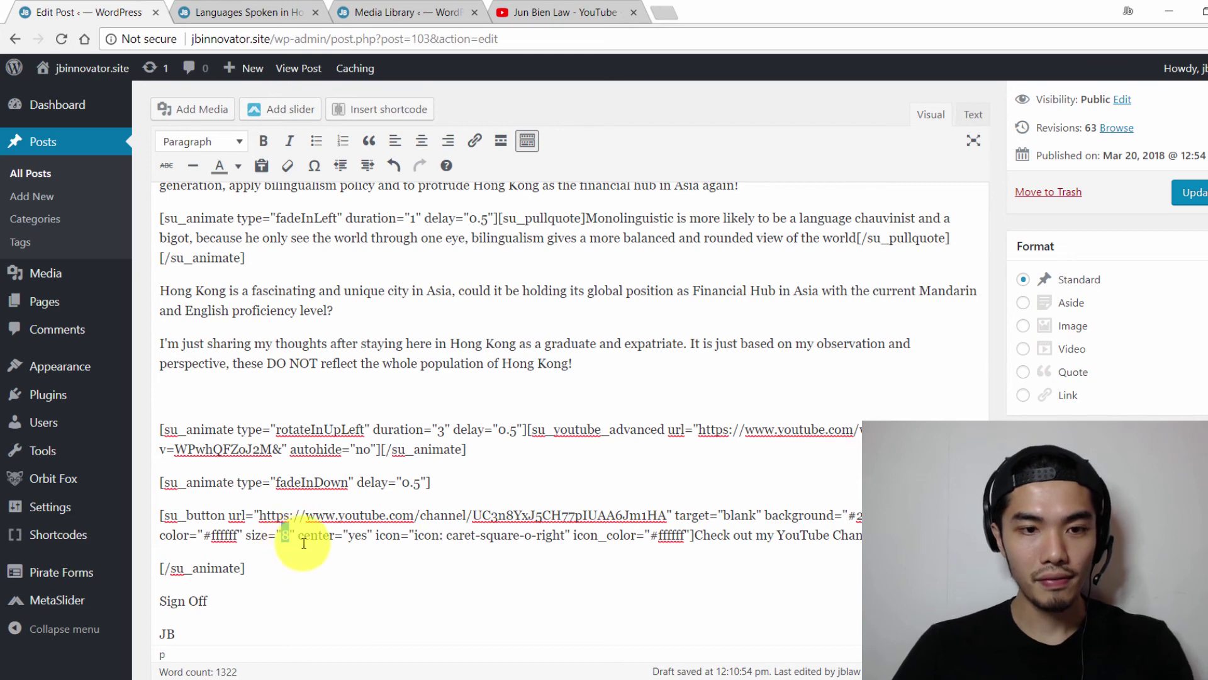
left_click(446, 535)
Preview the post with the resized button, test its link to the YouTube channel, and close the opened channel page.
scroll(860, 353, "up", 3)
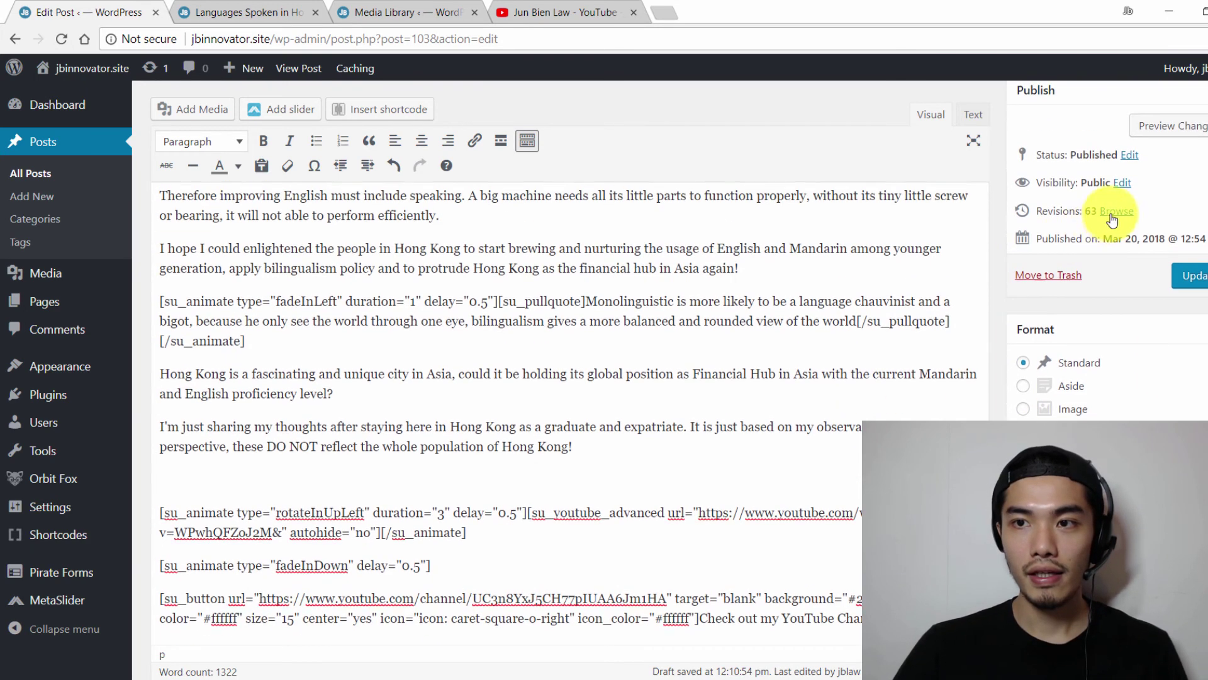
left_click(1160, 154)
left_click(250, 11)
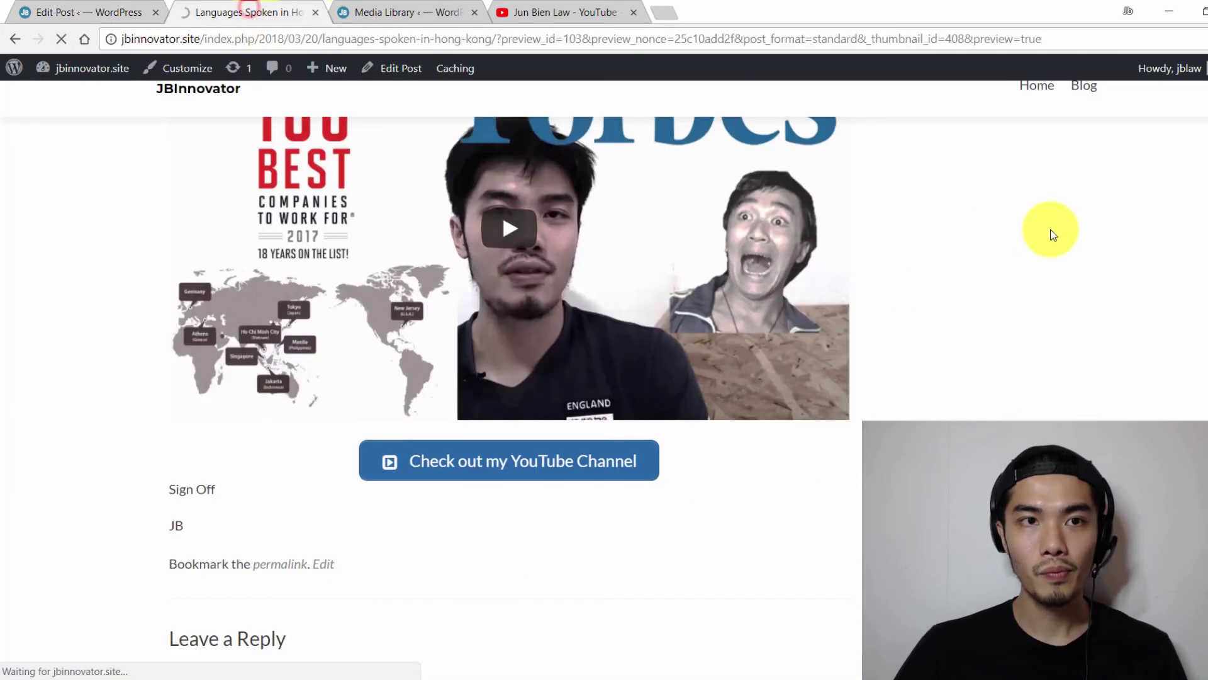
scroll(604, 378, "down", 5)
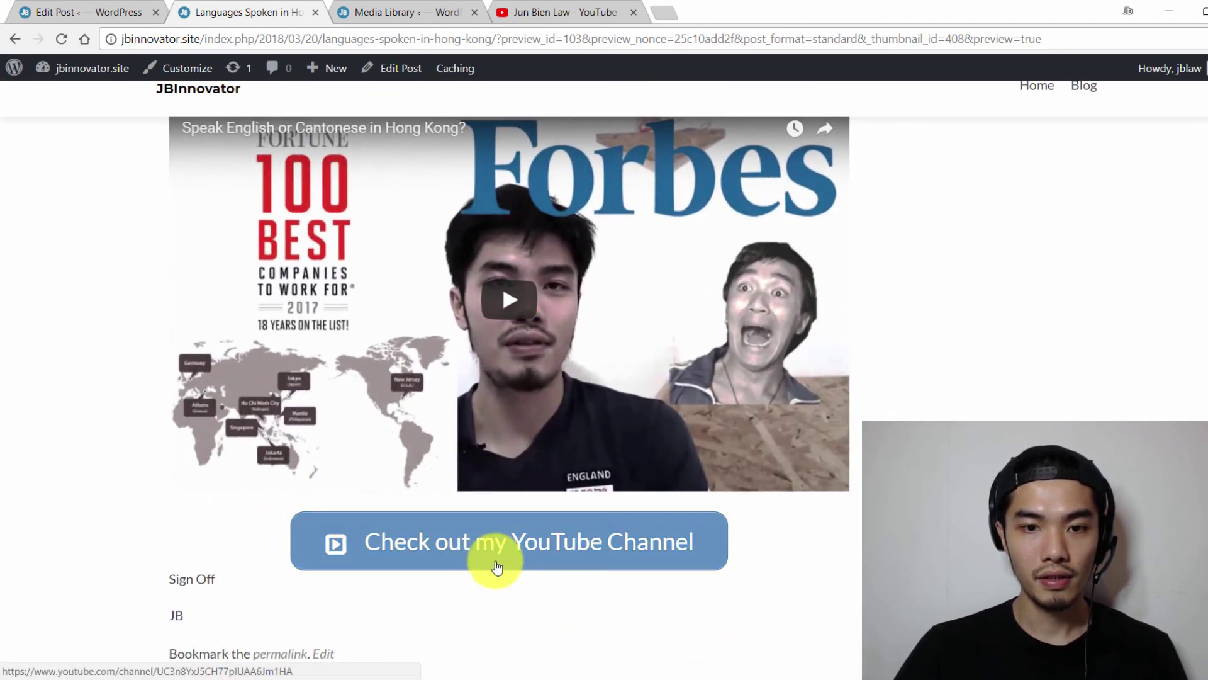
scroll(526, 539, "down", 1)
scroll(679, 497, "up", 1)
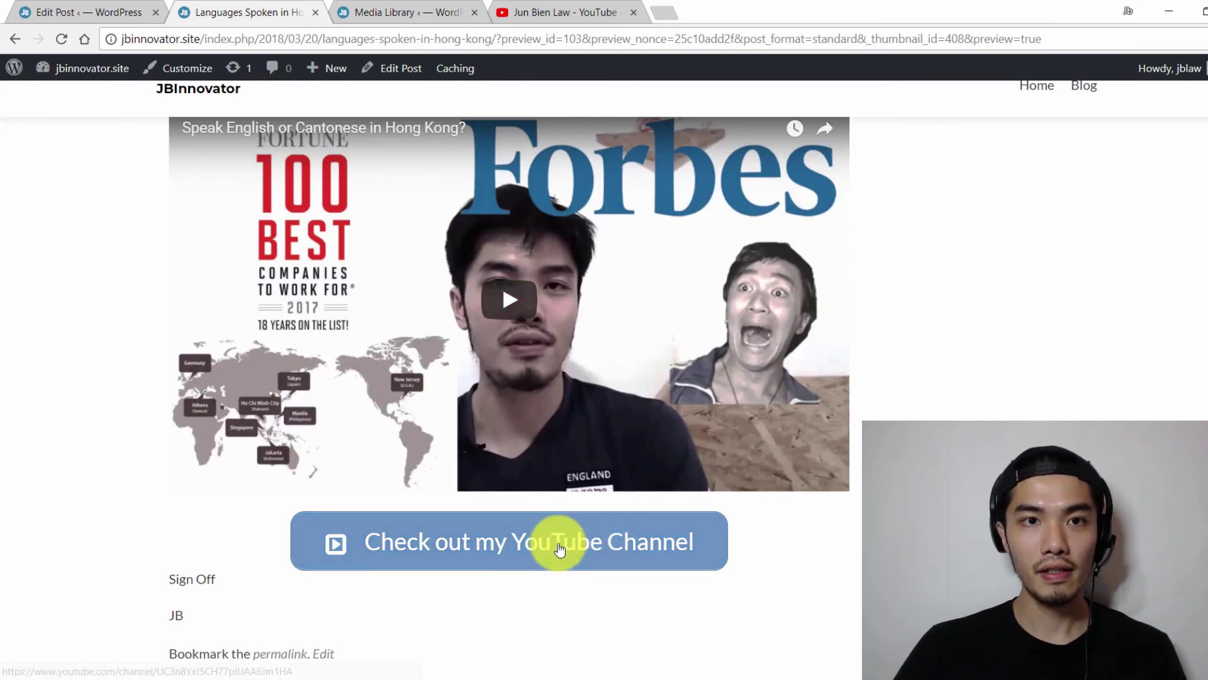
left_click(526, 564)
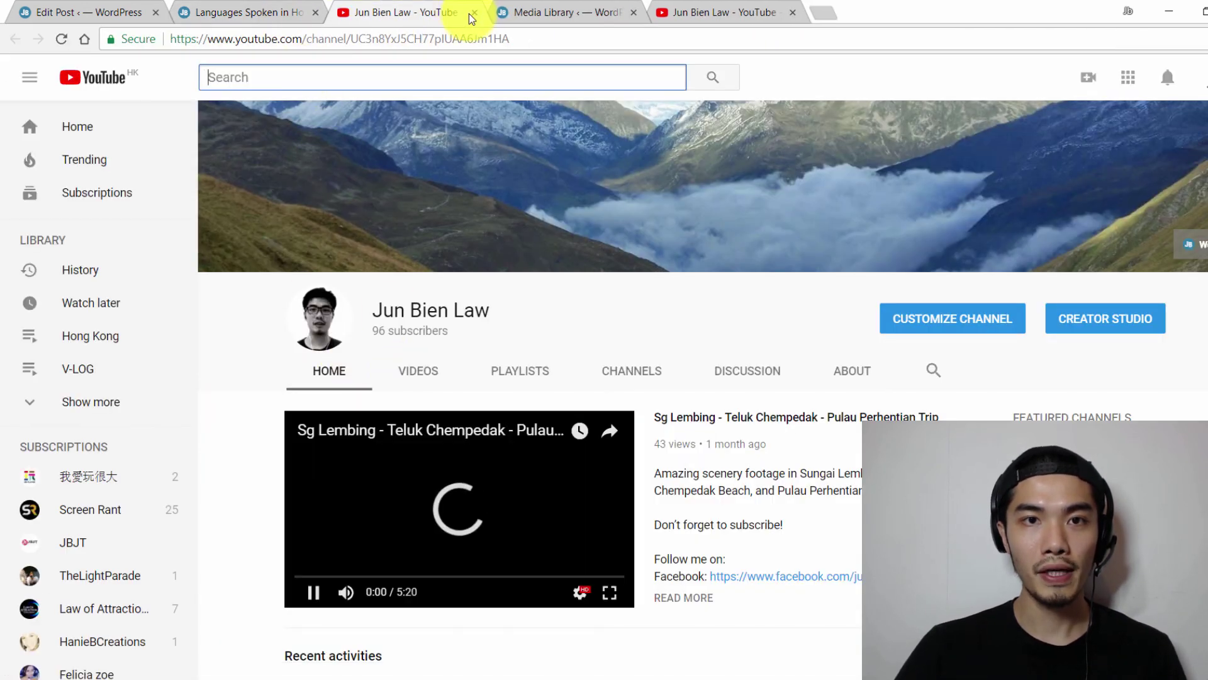
left_click(475, 12)
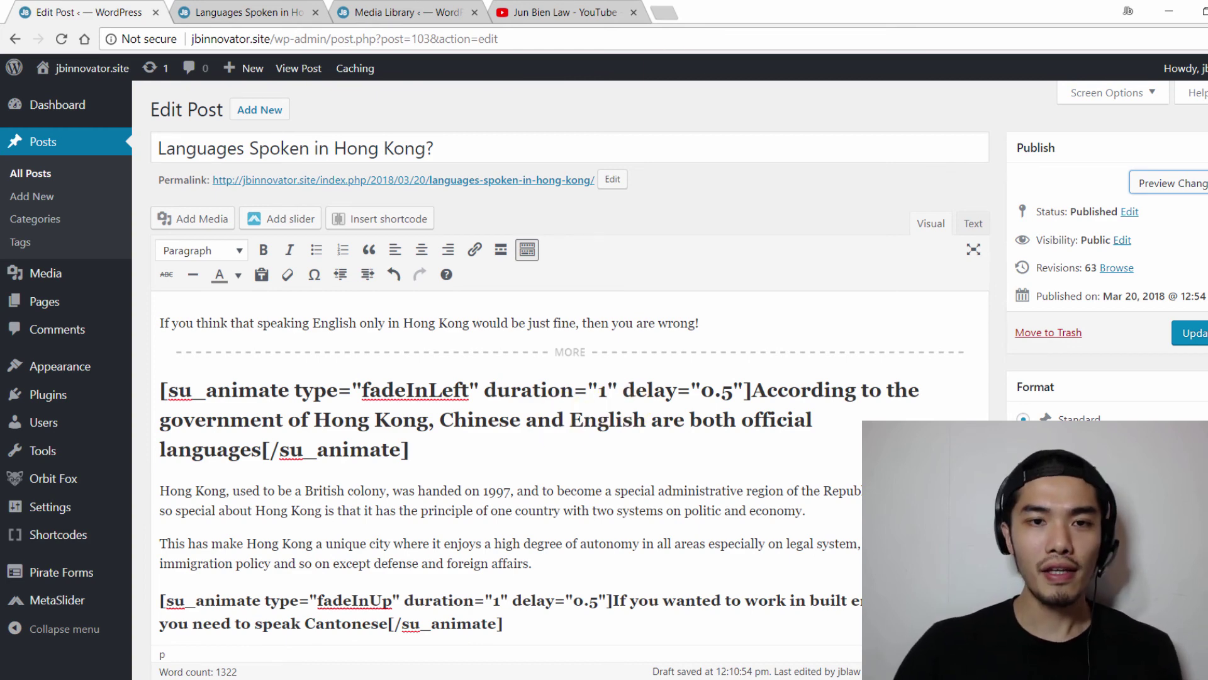
Open the list of available shortcodes for the post.
left_click(409, 218)
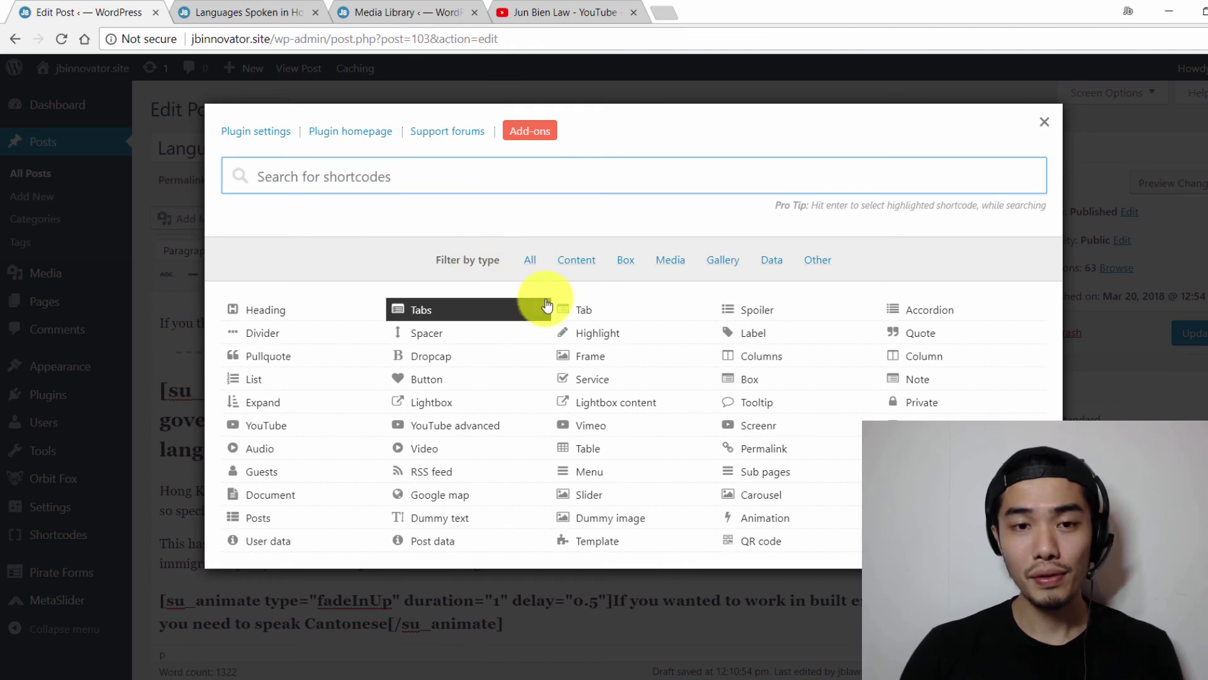